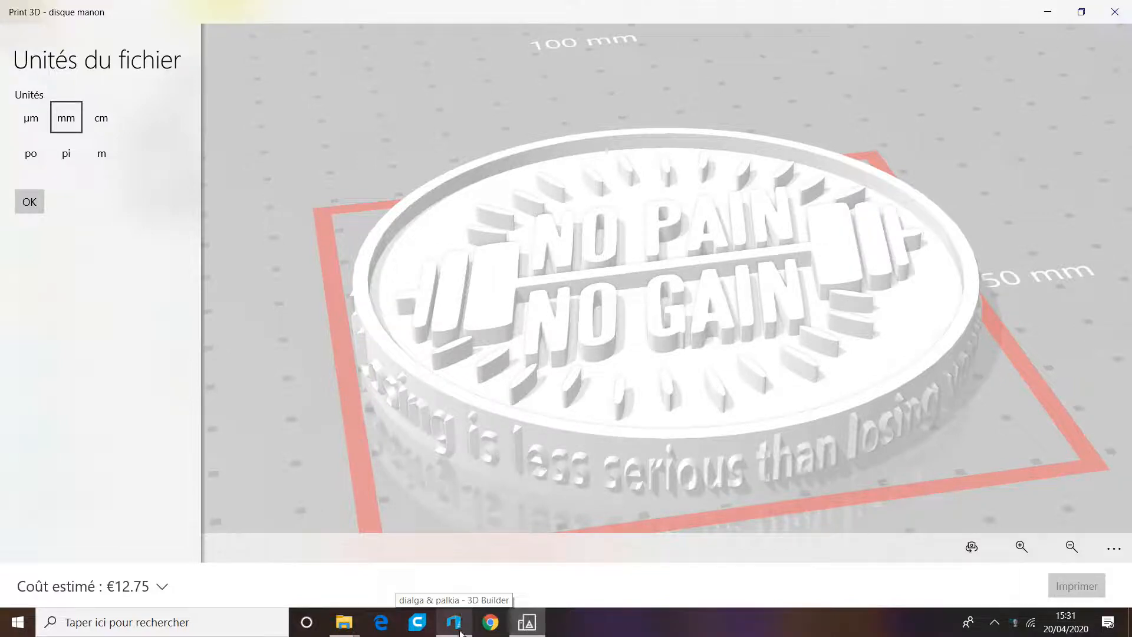
# Switch to the dialga & palkia folder and open the pokemon-logo-png-1447 image in paint.net
pyautogui.moveTo(344, 622)
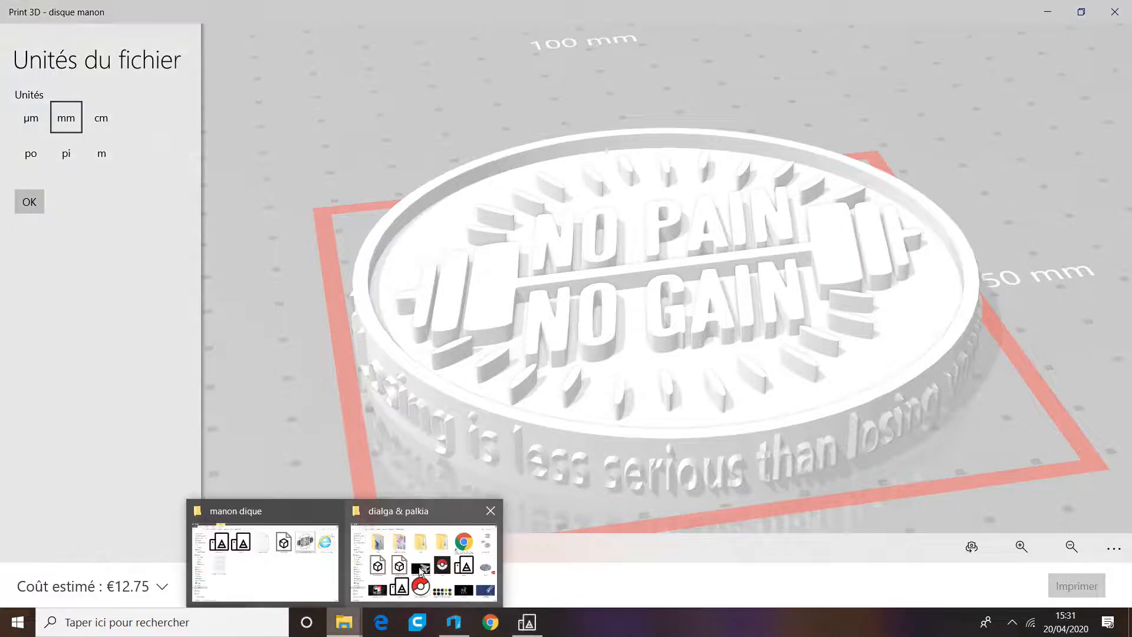
pyautogui.click(428, 552)
pyautogui.click(574, 499)
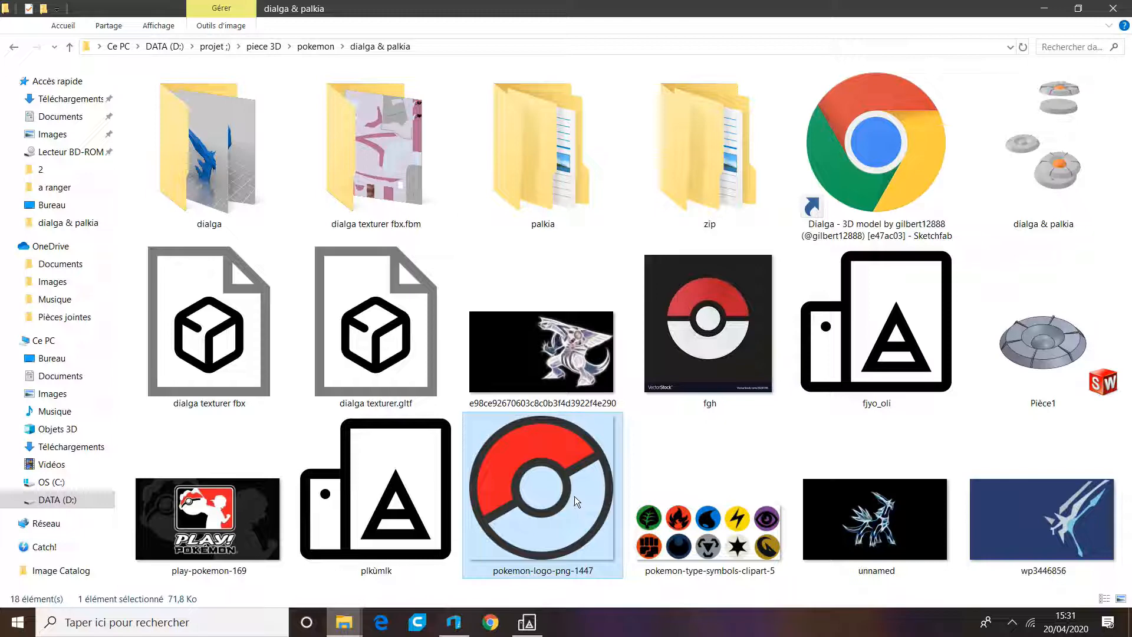
pyautogui.moveTo(572, 472)
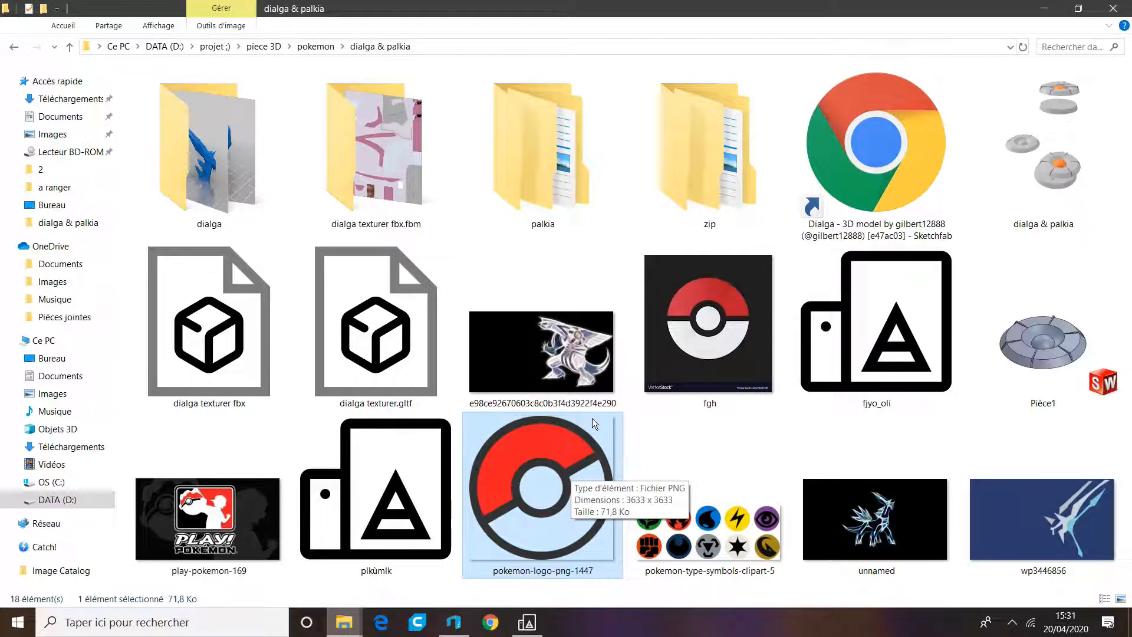
pyautogui.rightClick(566, 467)
pyautogui.moveTo(627, 222)
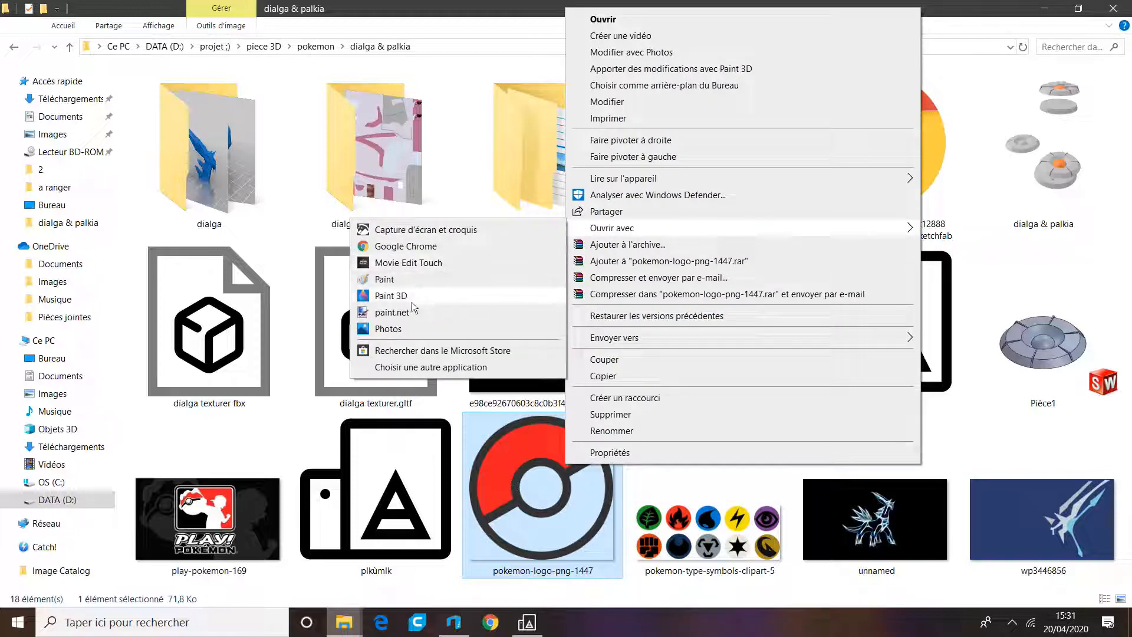
pyautogui.click(409, 312)
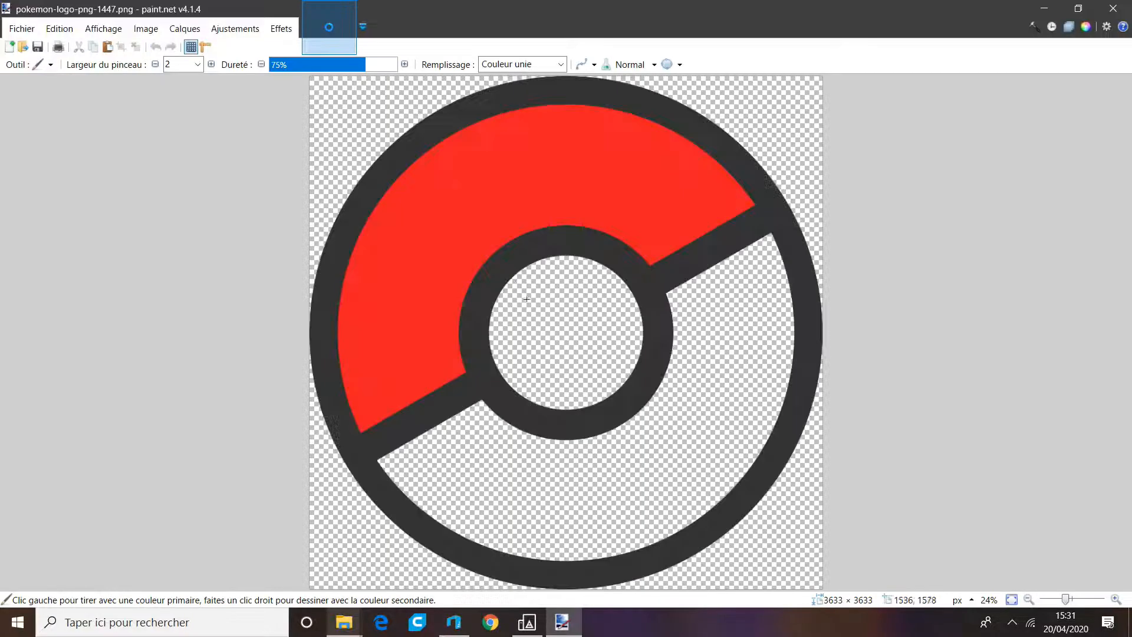
# Select the dark grey Poké Ball outline with the Magic Wand and fill it with solid black
pyautogui.click(50, 66)
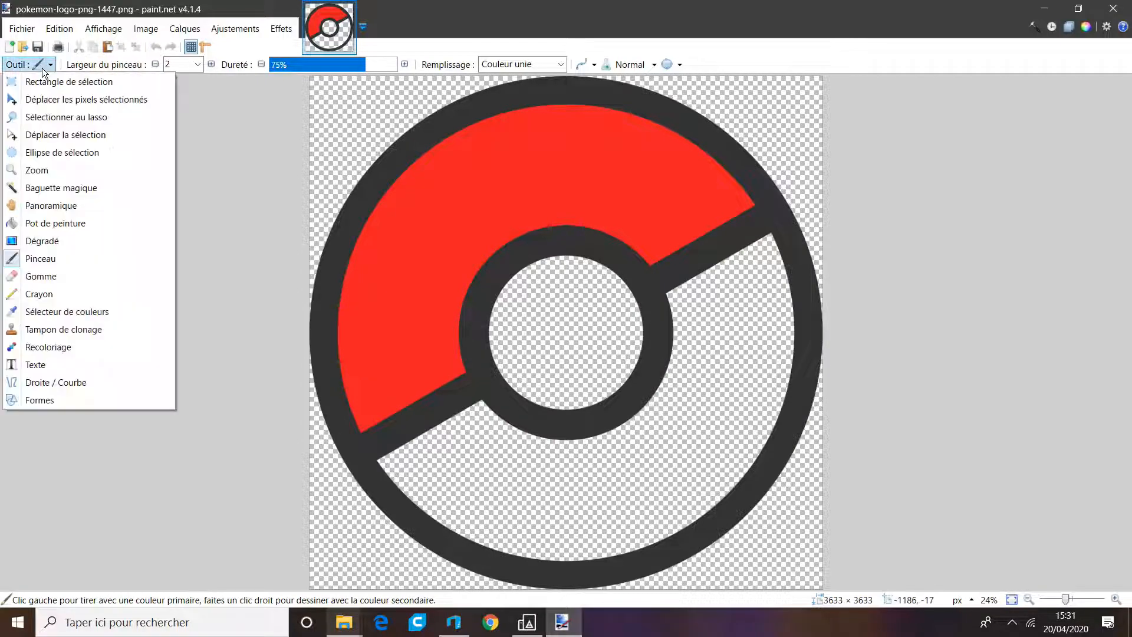
pyautogui.click(38, 187)
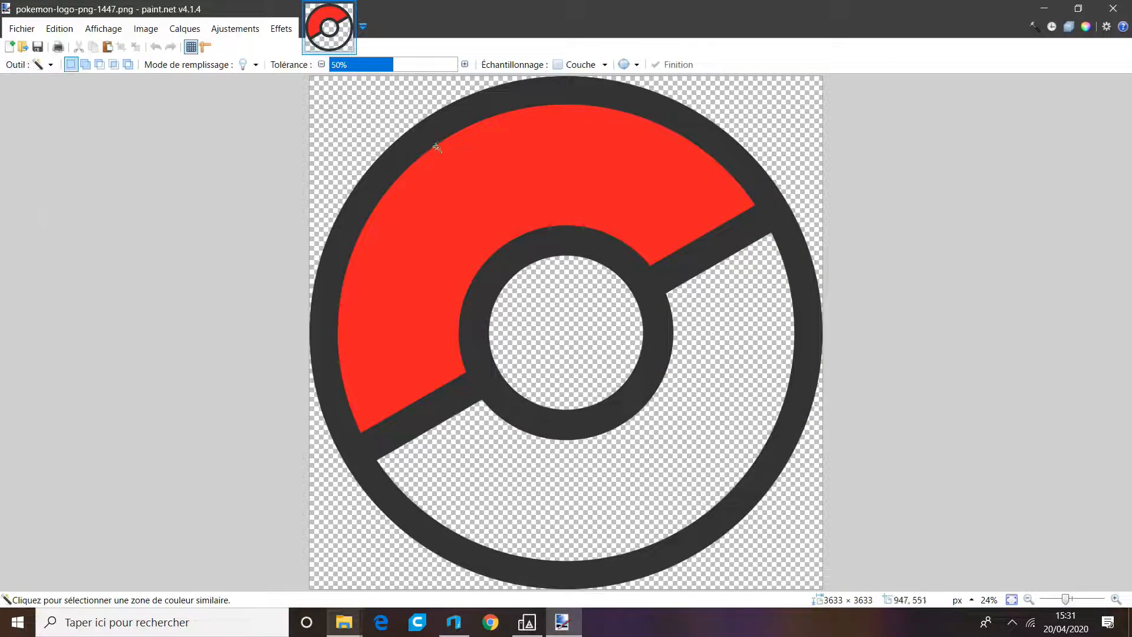
pyautogui.click(433, 147)
pyautogui.click(50, 65)
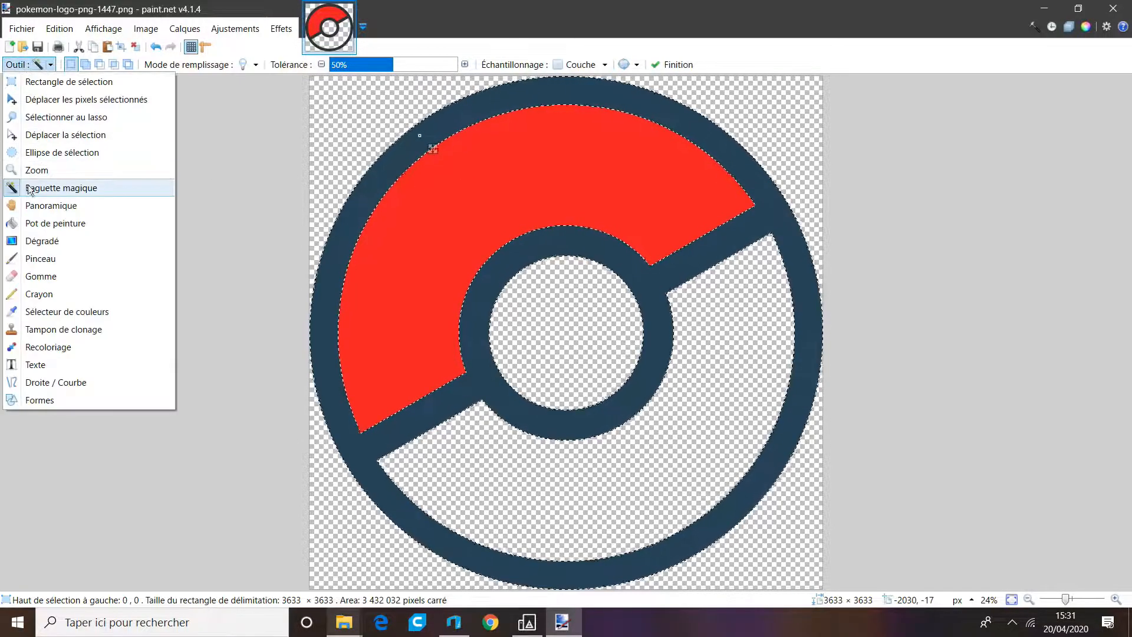
pyautogui.click(35, 223)
pyautogui.click(371, 194)
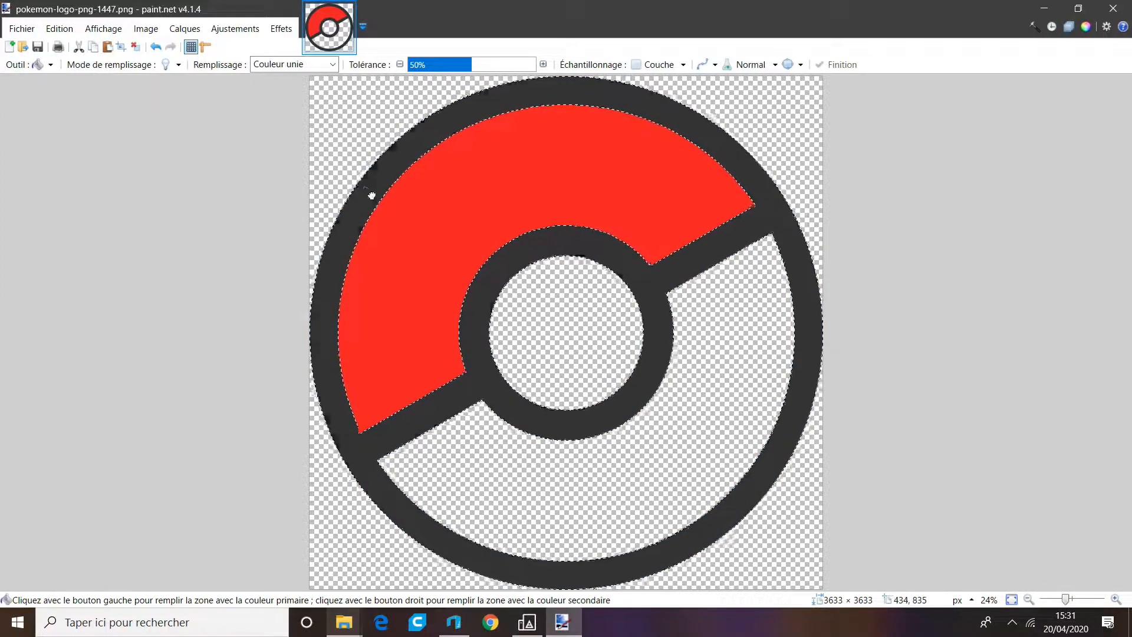
# Select the red section, the centre circle and the transparent lower section of the Poké Ball together and fill them with solid white
pyautogui.click(49, 65)
pyautogui.click(29, 189)
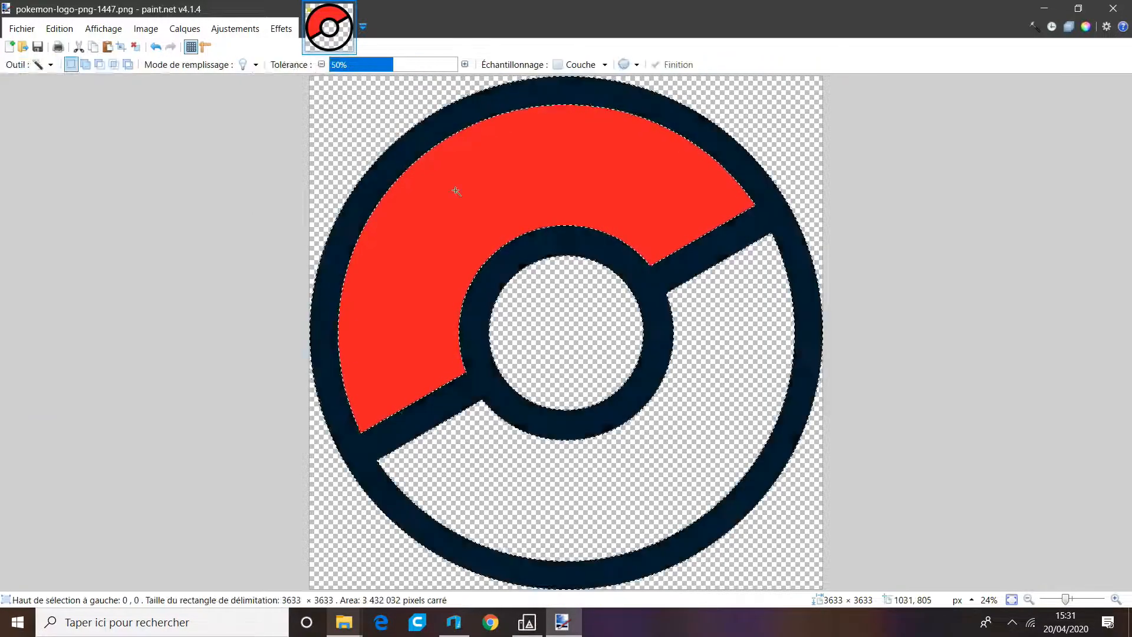
pyautogui.click(455, 189)
pyautogui.keyDown('ctrl'); pyautogui.click(579, 350); pyautogui.keyUp('ctrl')
pyautogui.keyDown('ctrl'); pyautogui.click(740, 355); pyautogui.keyUp('ctrl')
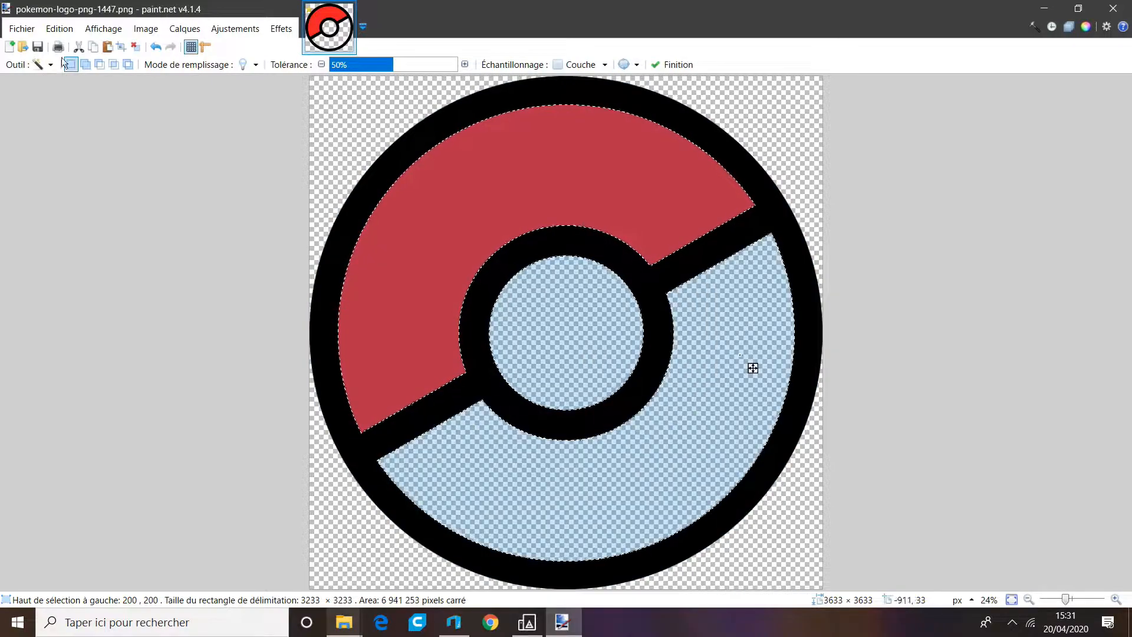
pyautogui.click(49, 65)
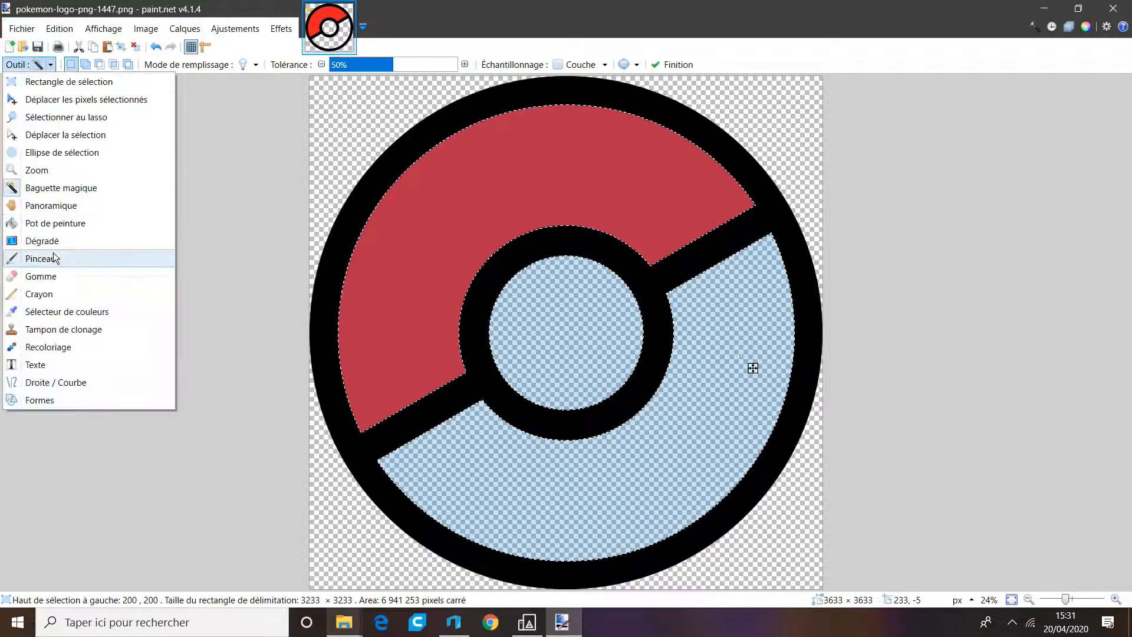
pyautogui.click(35, 220)
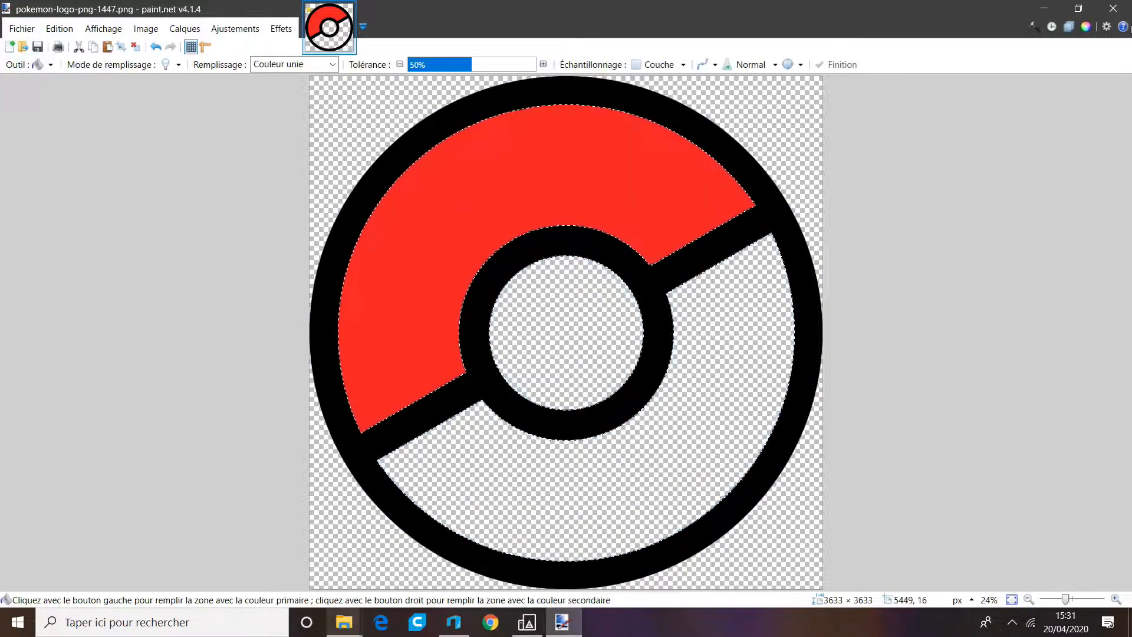
pyautogui.click(1087, 26)
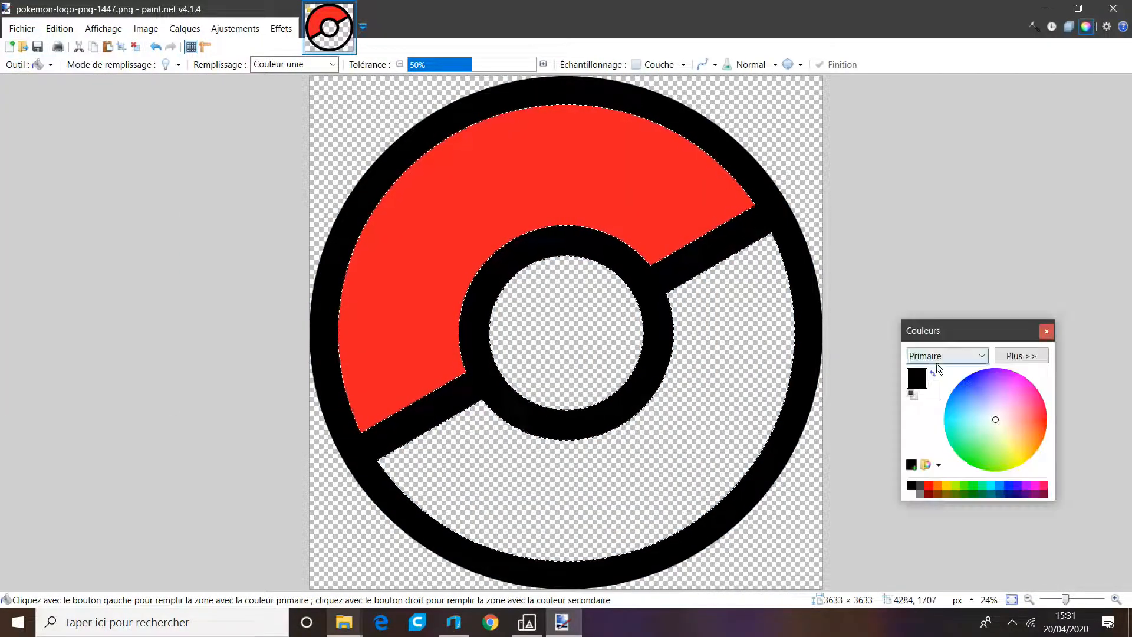
pyautogui.click(1046, 331)
pyautogui.click(544, 346)
pyautogui.click(456, 238)
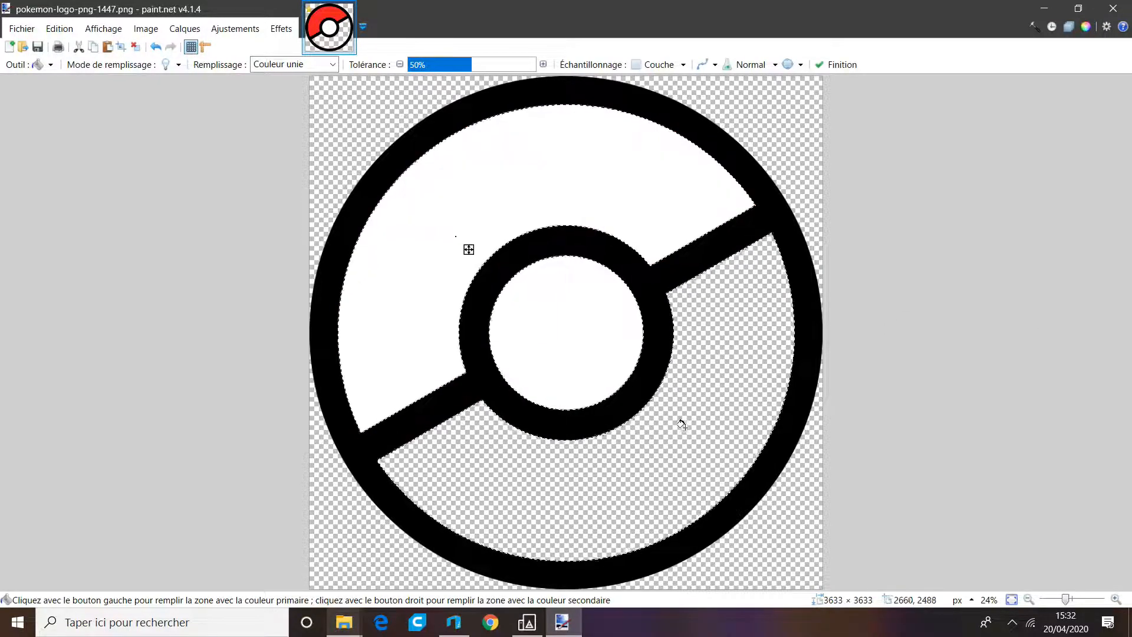
pyautogui.click(686, 425)
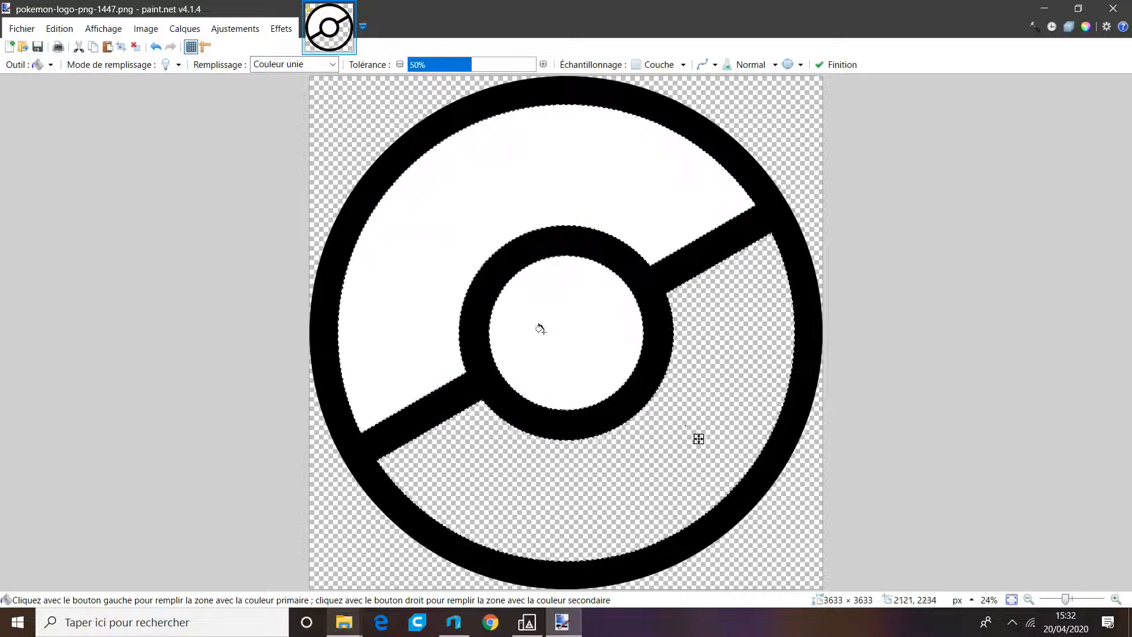
# Save a copy of the black-and-white image on the desktop as a PNG named mono
pyautogui.click(22, 29)
pyautogui.click(60, 157)
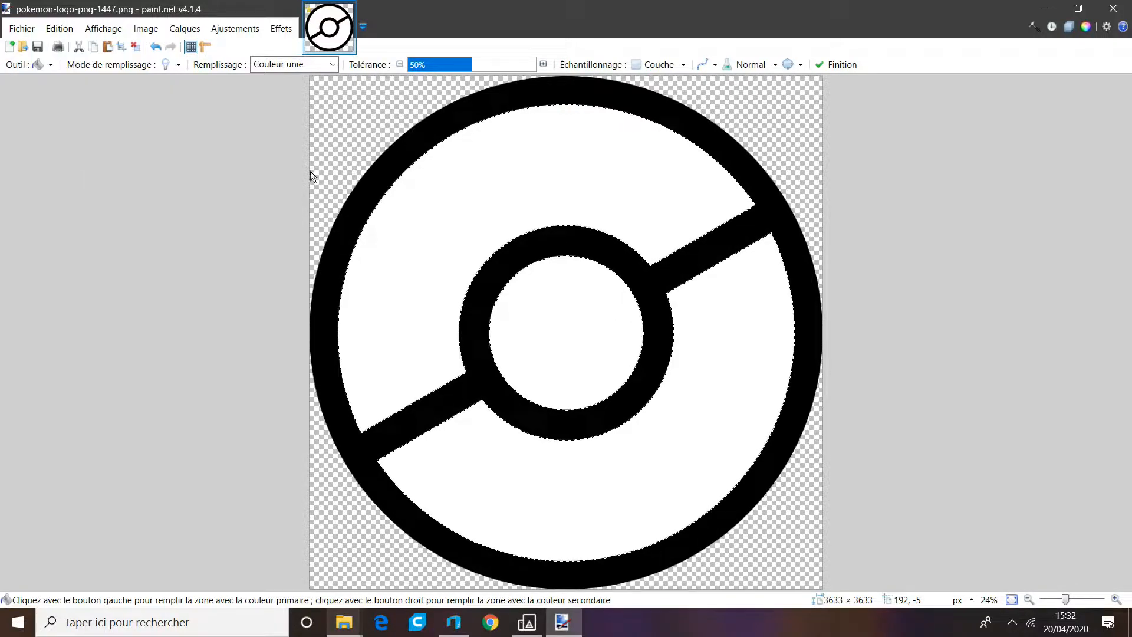
pyautogui.click(62, 80)
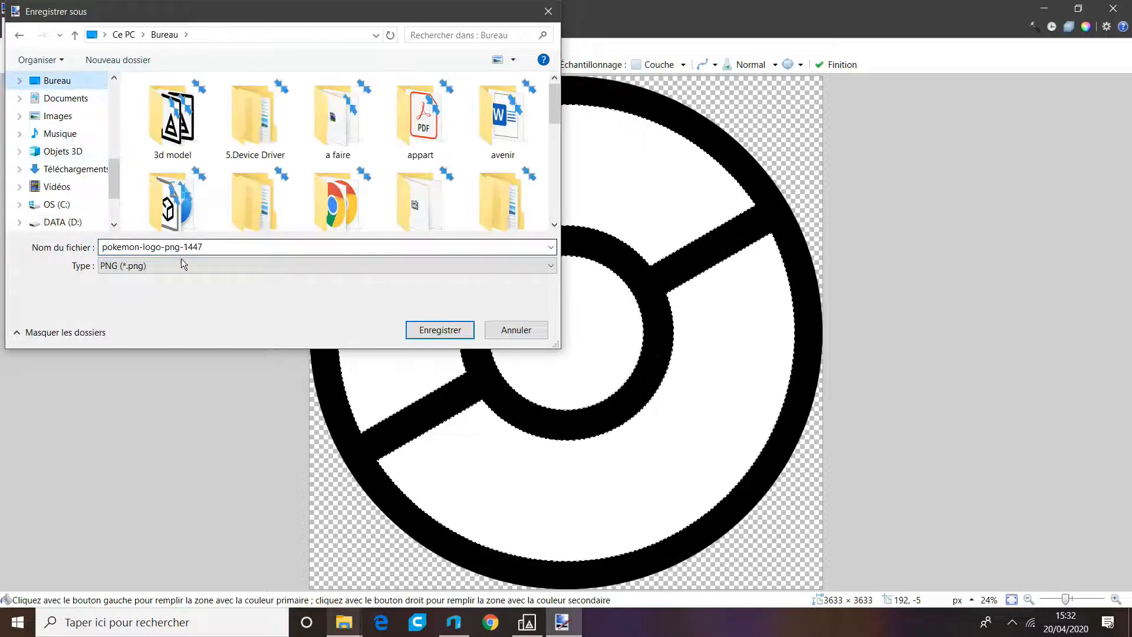
pyautogui.click(235, 246)
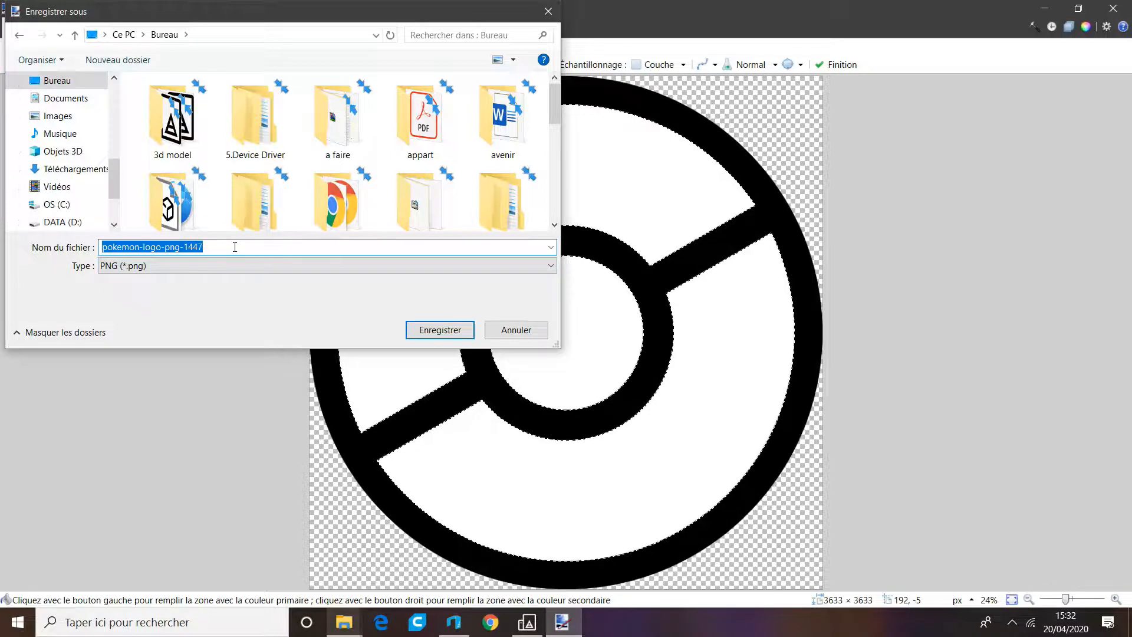
pyautogui.write('mono')
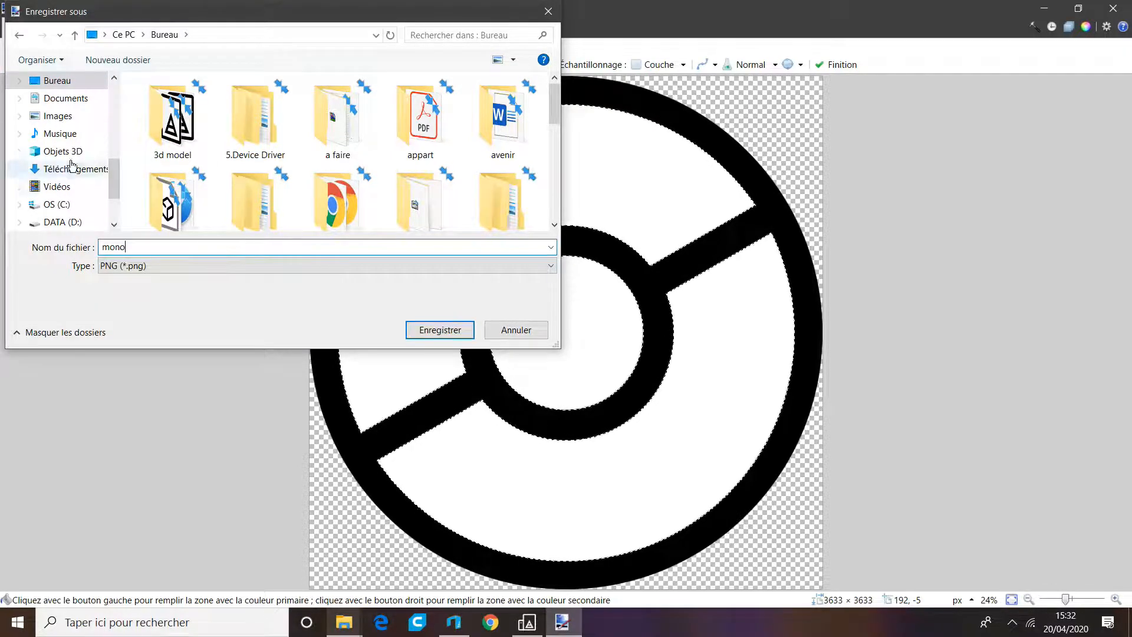
pyautogui.press('Return')
pyautogui.press('Return')
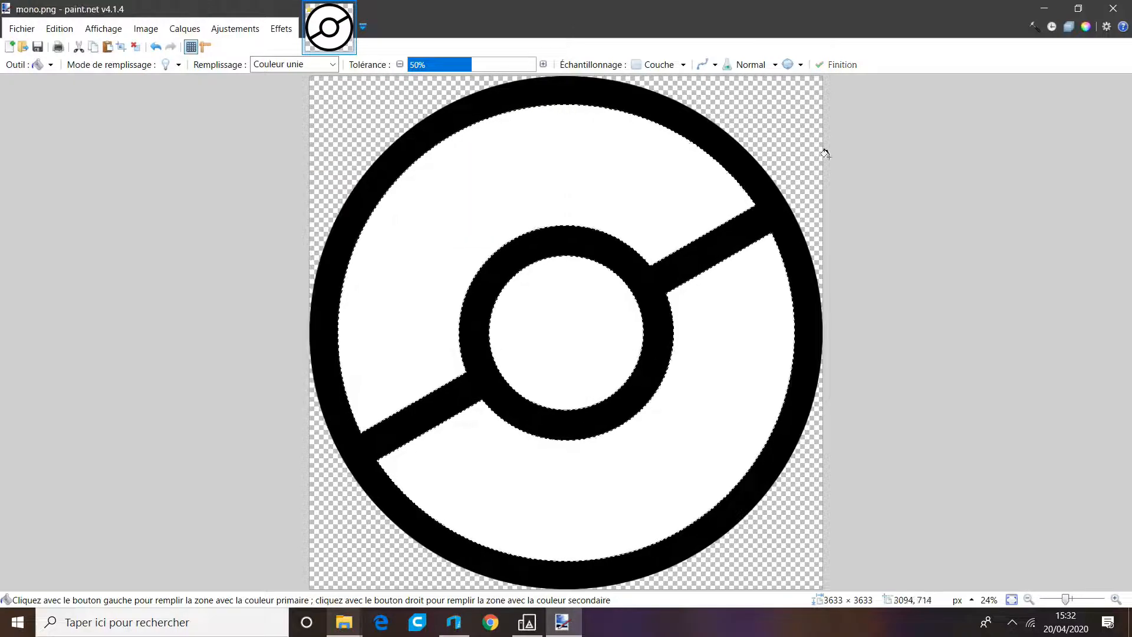
# Close the edited image and place the mono file from the desktop in the dialga & palkia folder
pyautogui.hotkey('ctrl', 'w')
pyautogui.click(503, 412)
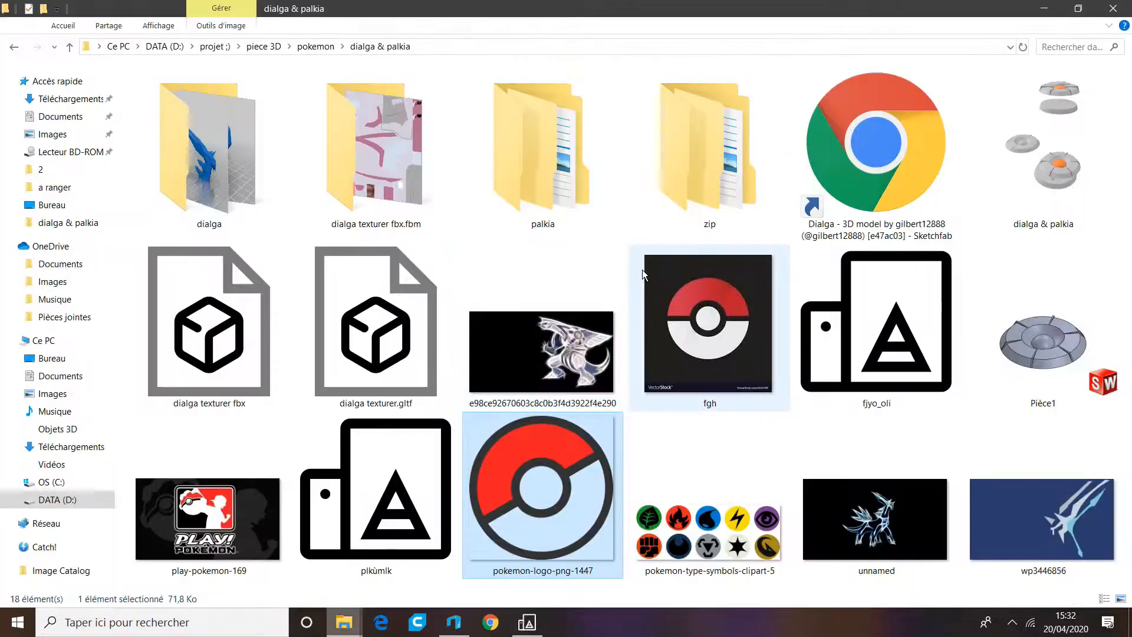
pyautogui.press('super+d')
pyautogui.press('super+d')
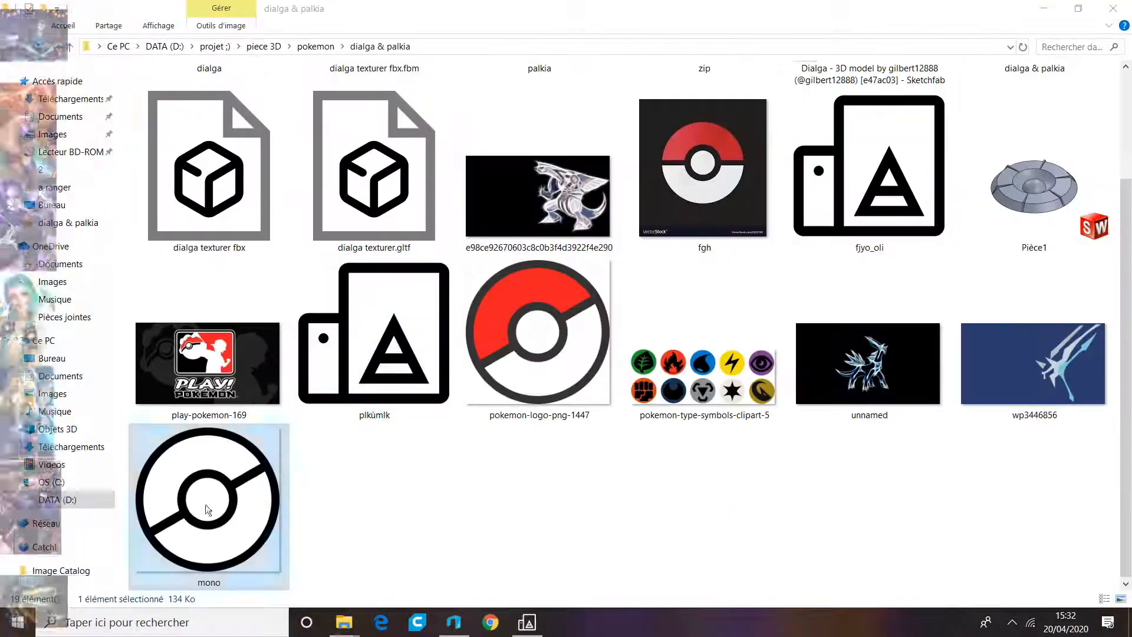
# Launch Inkscape and bring up its dialog for opening a file
pyautogui.press('super')
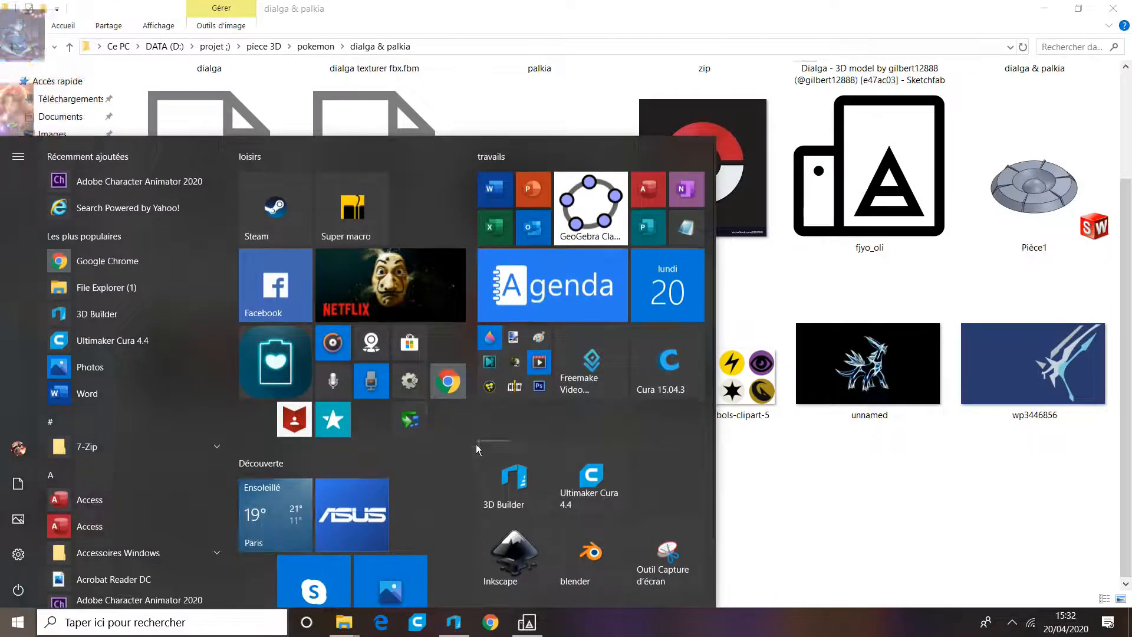
pyautogui.click(488, 562)
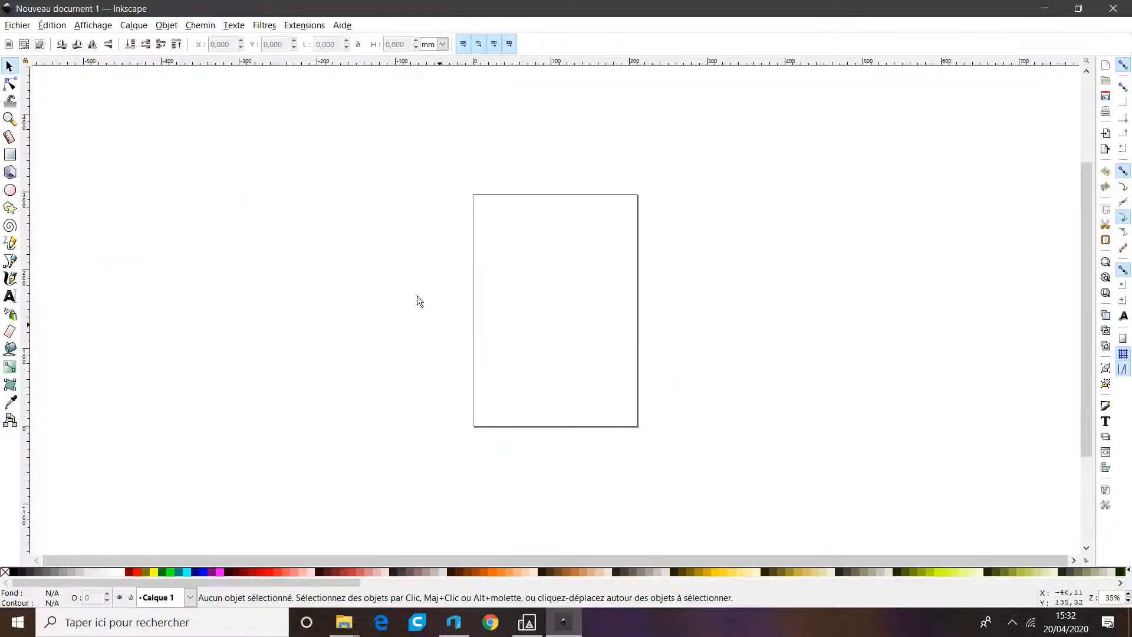
pyautogui.click(18, 25)
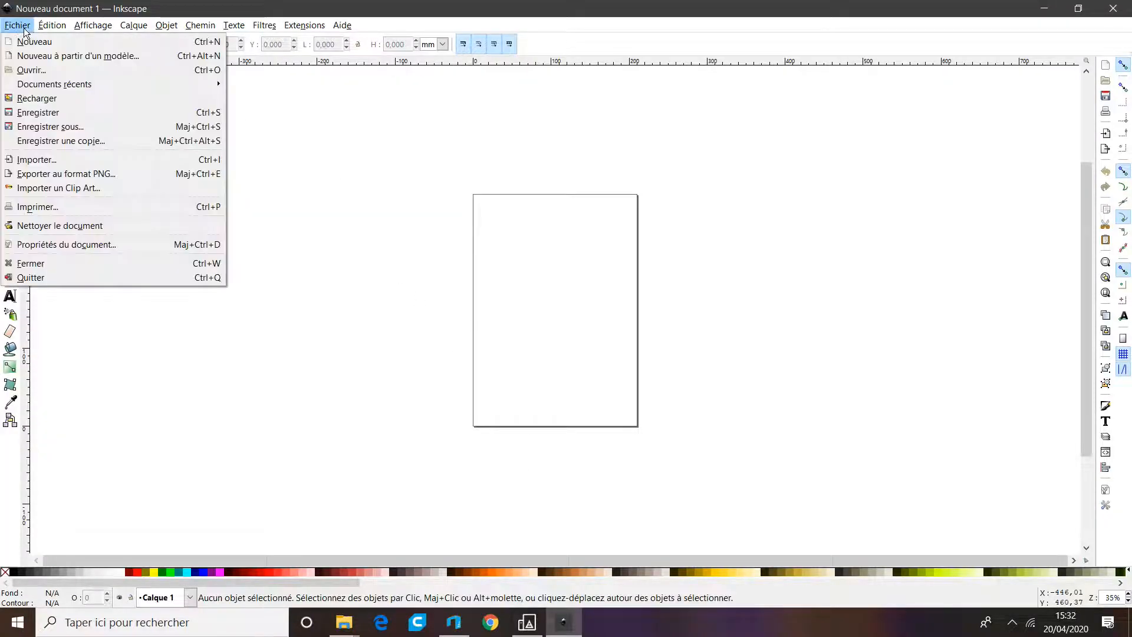
pyautogui.click(31, 71)
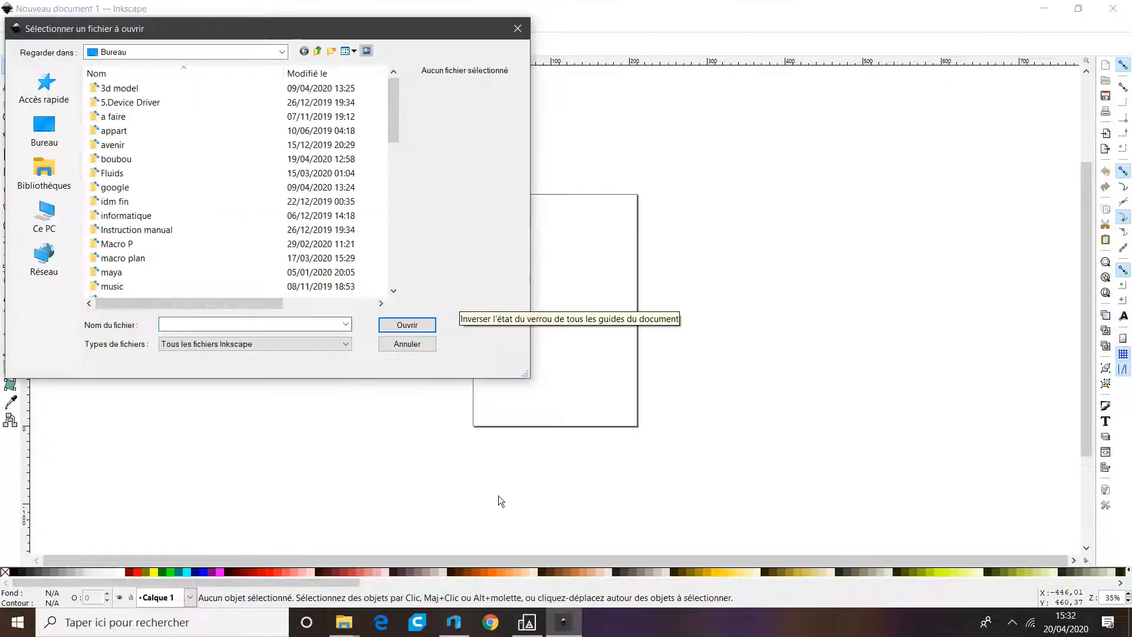
# Put the mono image from the dialga & palkia folder back on the desktop and return to Inkscape's open dialog
pyautogui.moveTo(348, 626)
pyautogui.click(423, 563)
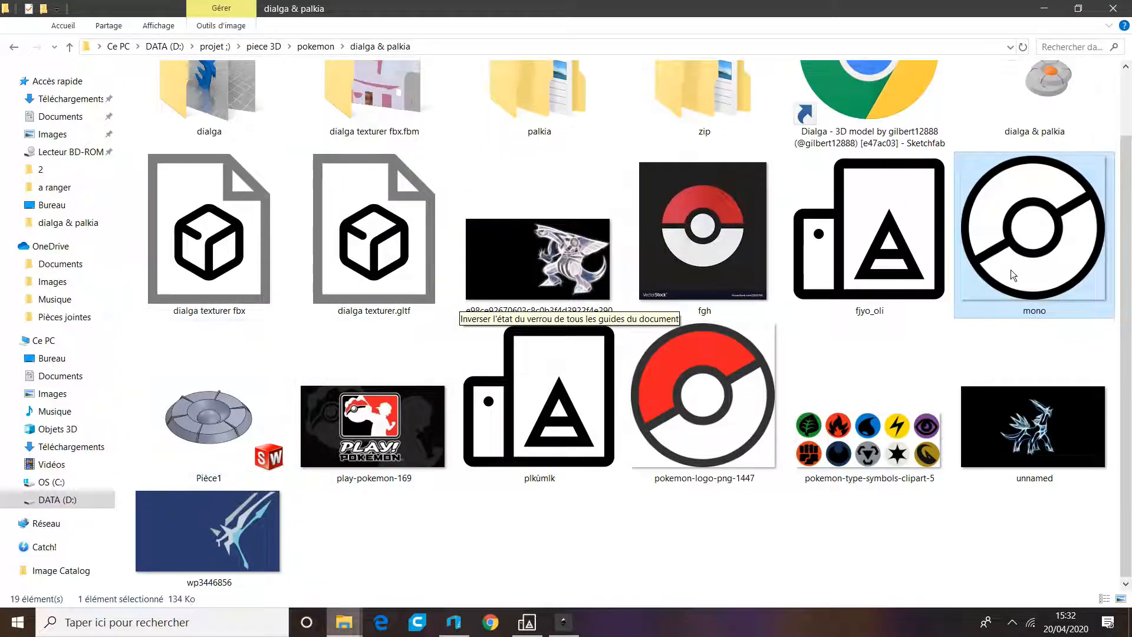
pyautogui.press('super+d')
pyautogui.press('super+d')
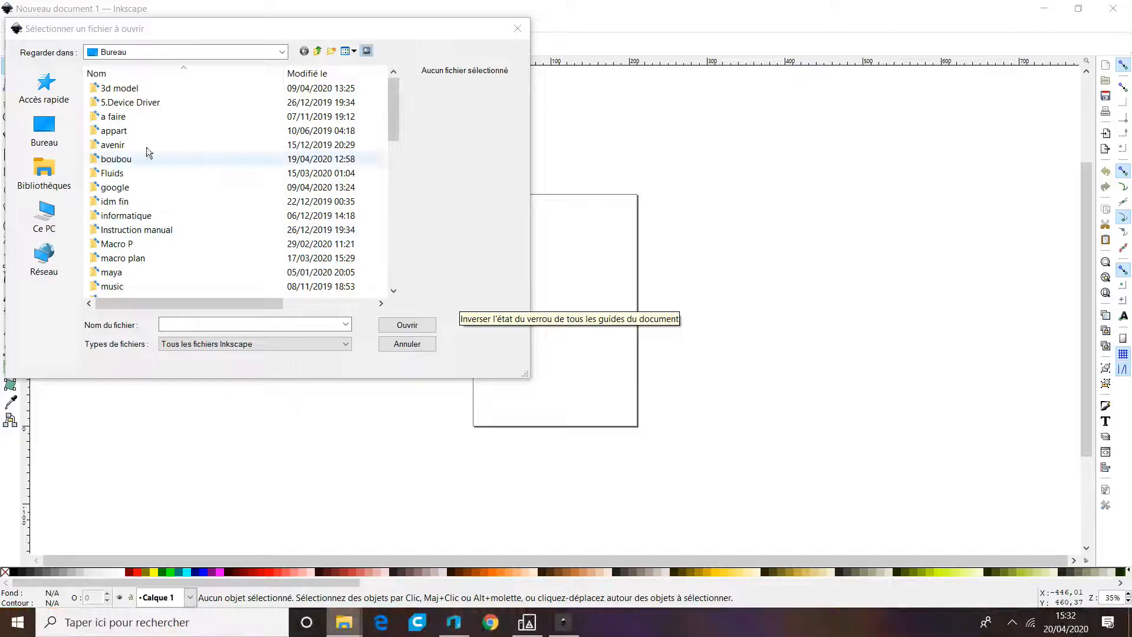
# Open the mono PNG from the desktop as an embedded image at the default import resolution and maximize its window
pyautogui.click(100, 120)
pyautogui.press('End')
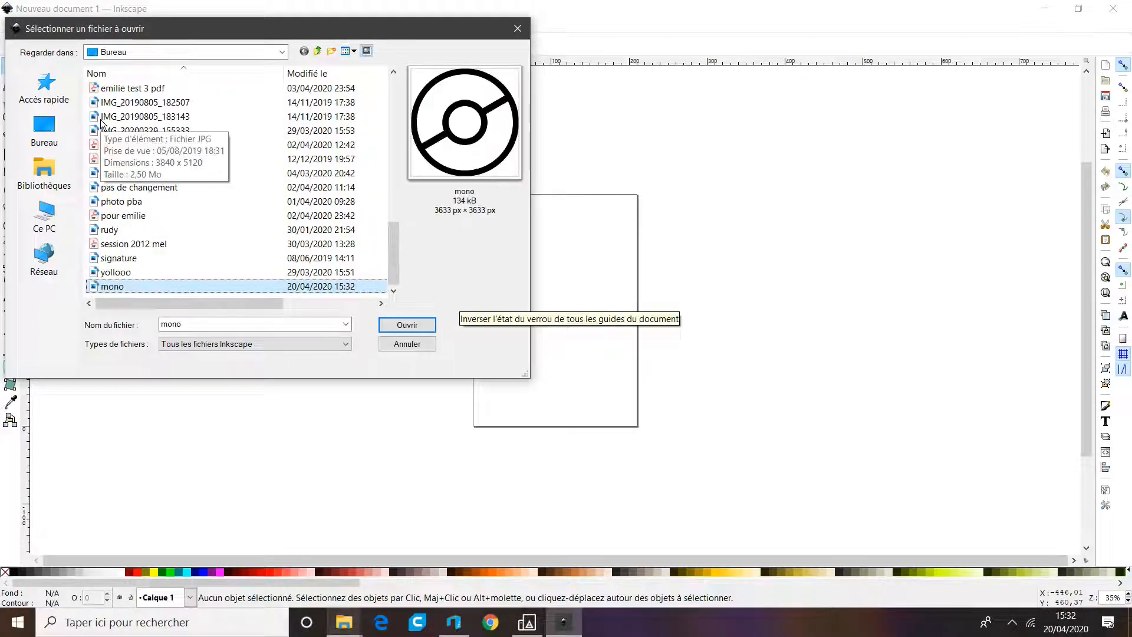
pyautogui.press('Return')
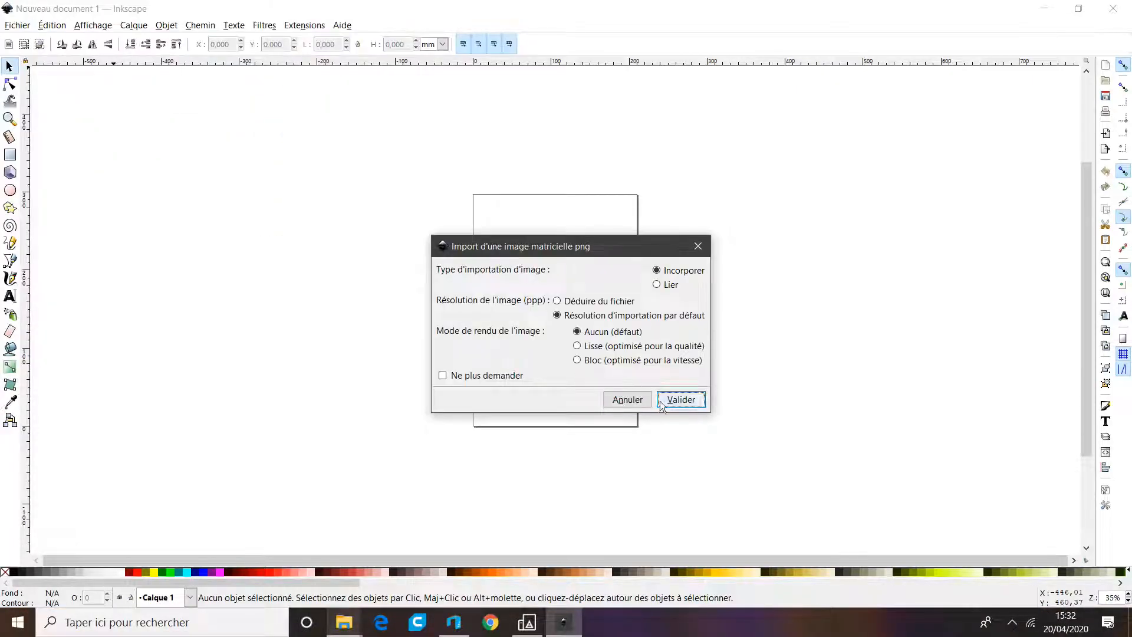
pyautogui.click(681, 400)
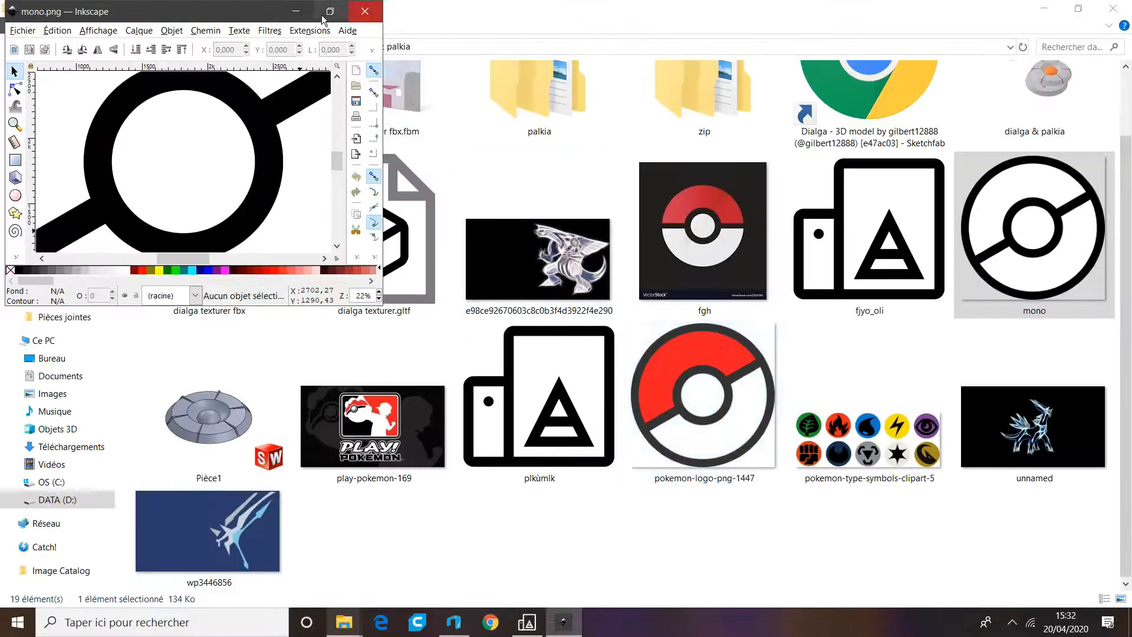
pyautogui.moveTo(322, 12); pyautogui.dragTo(374, 64)
pyautogui.click(384, 62)
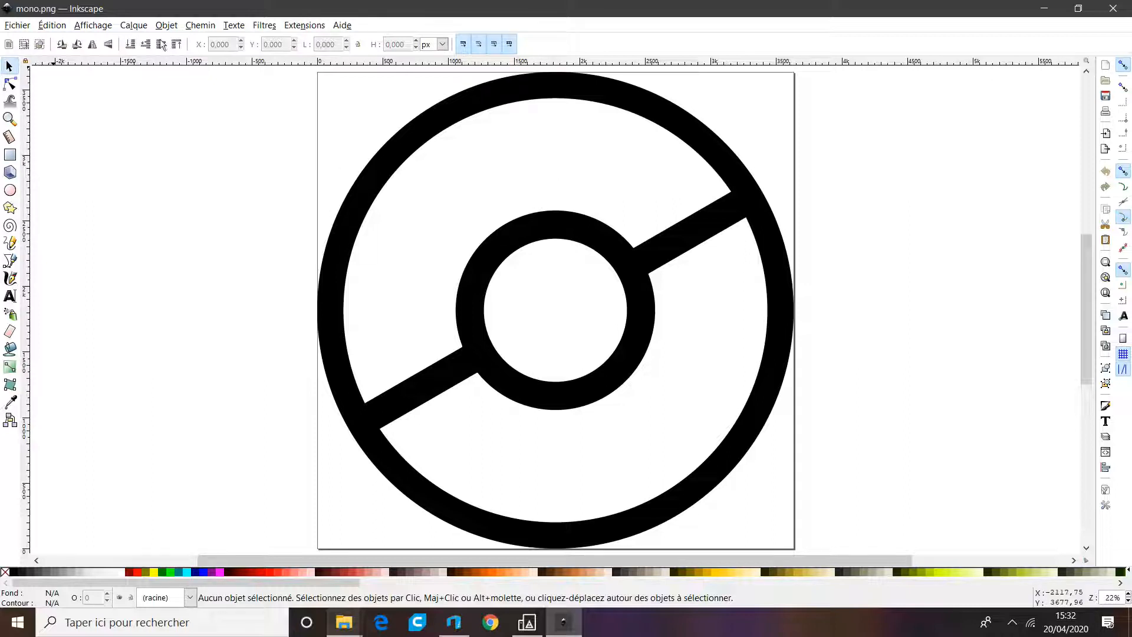
# Trace the embedded logo image into vector paths using grayscale levels with 8 passes and live preview, and close the tracing dialog
pyautogui.click(202, 25)
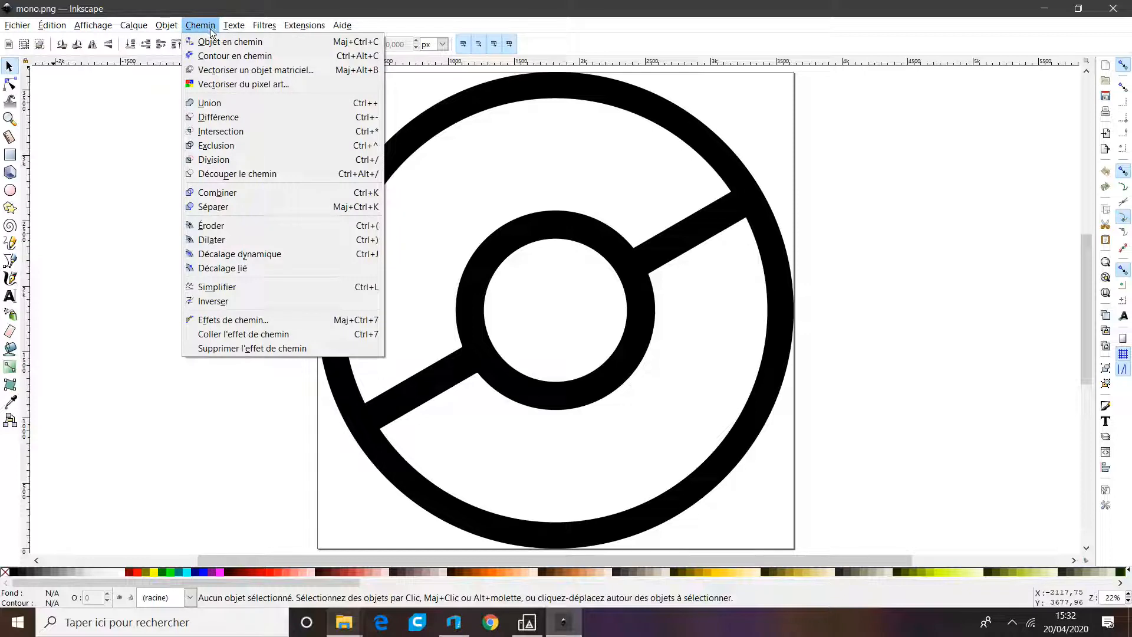
pyautogui.click(234, 71)
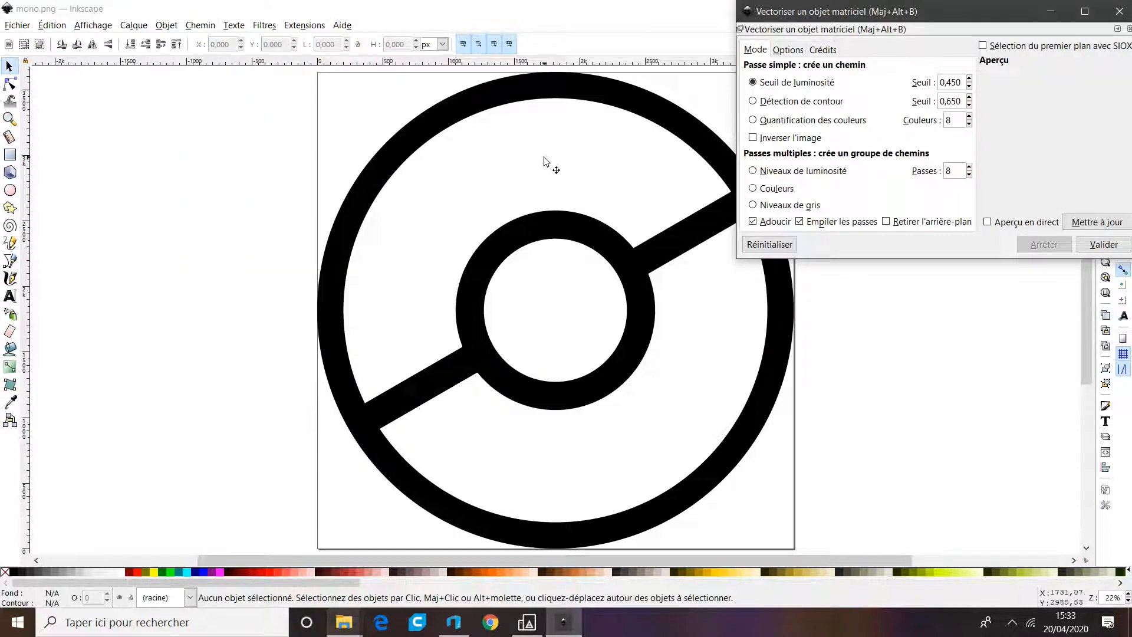
pyautogui.click(678, 160)
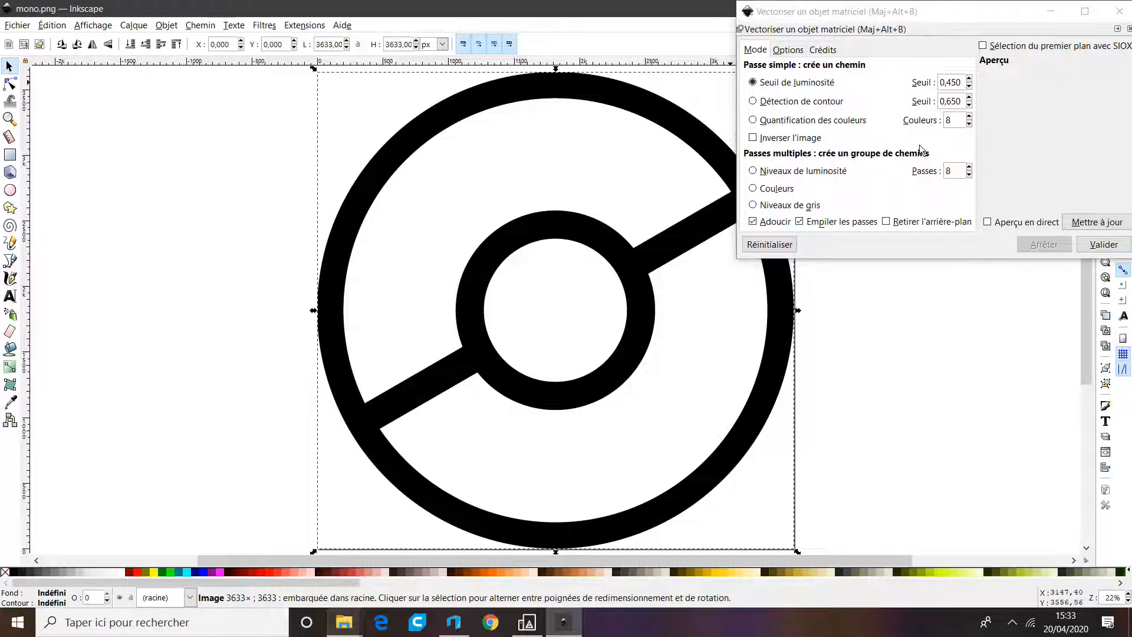
pyautogui.click(789, 205)
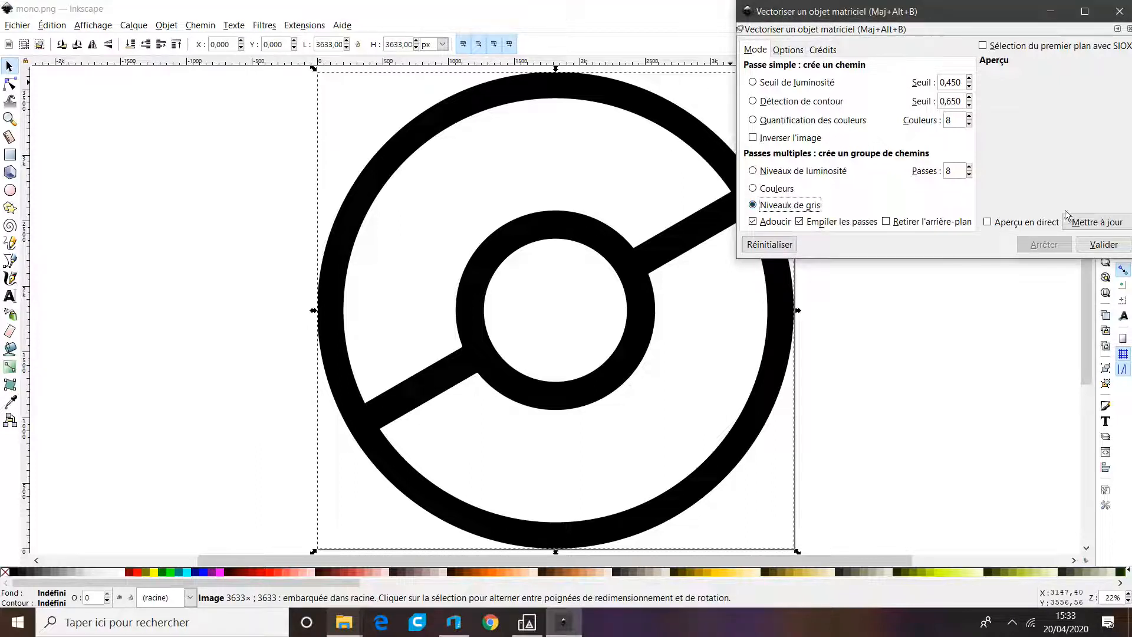
pyautogui.click(1047, 224)
pyautogui.click(1039, 224)
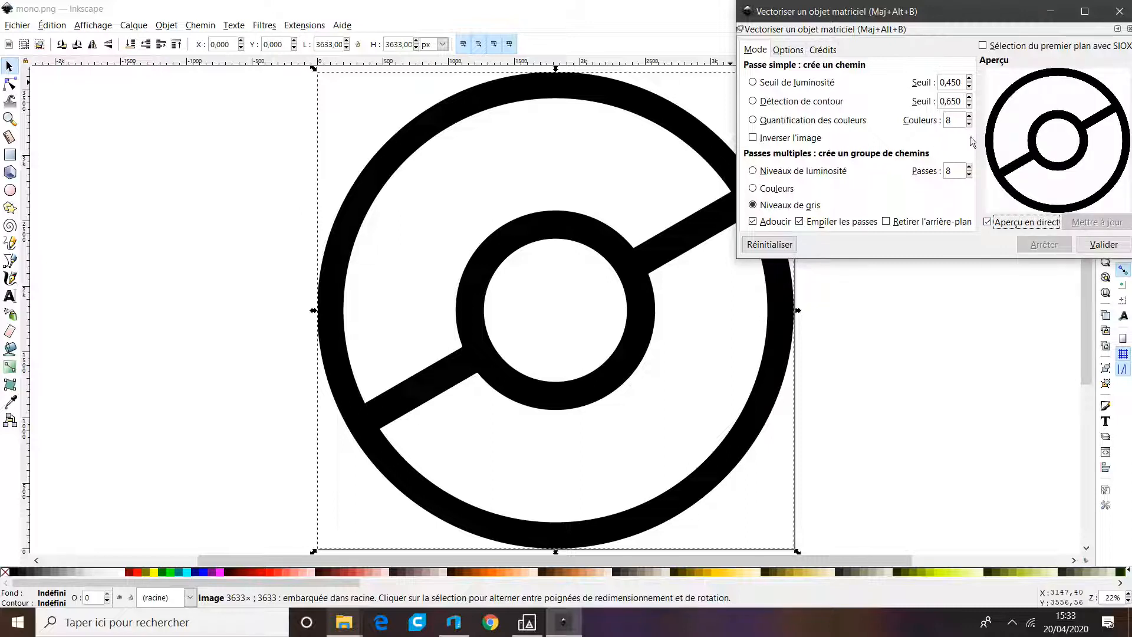
pyautogui.click(768, 87)
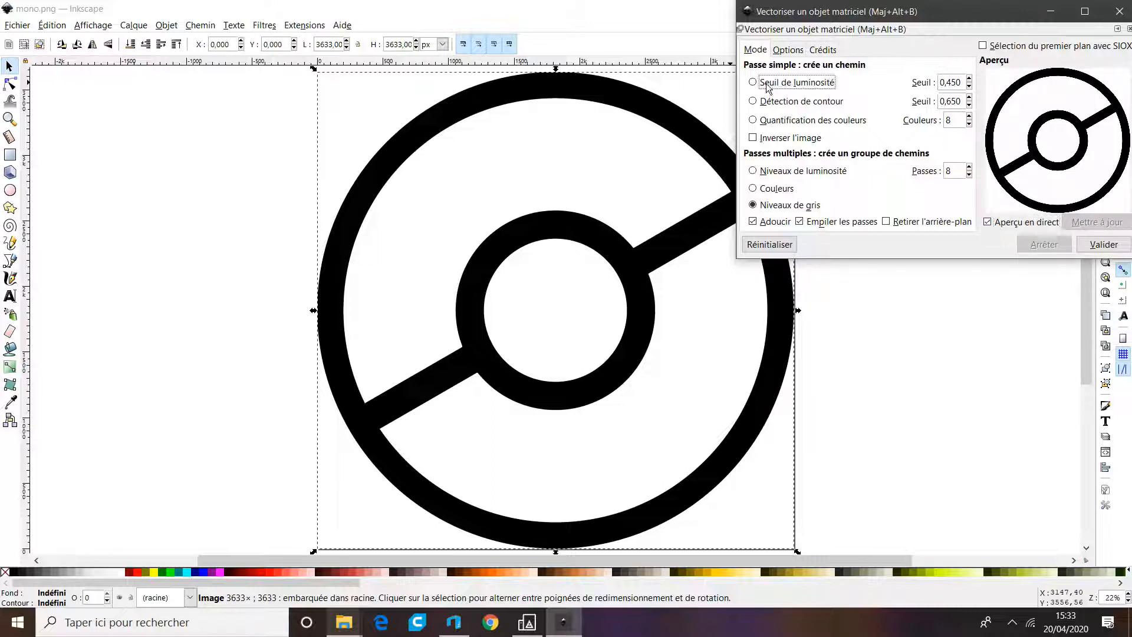
pyautogui.click(768, 205)
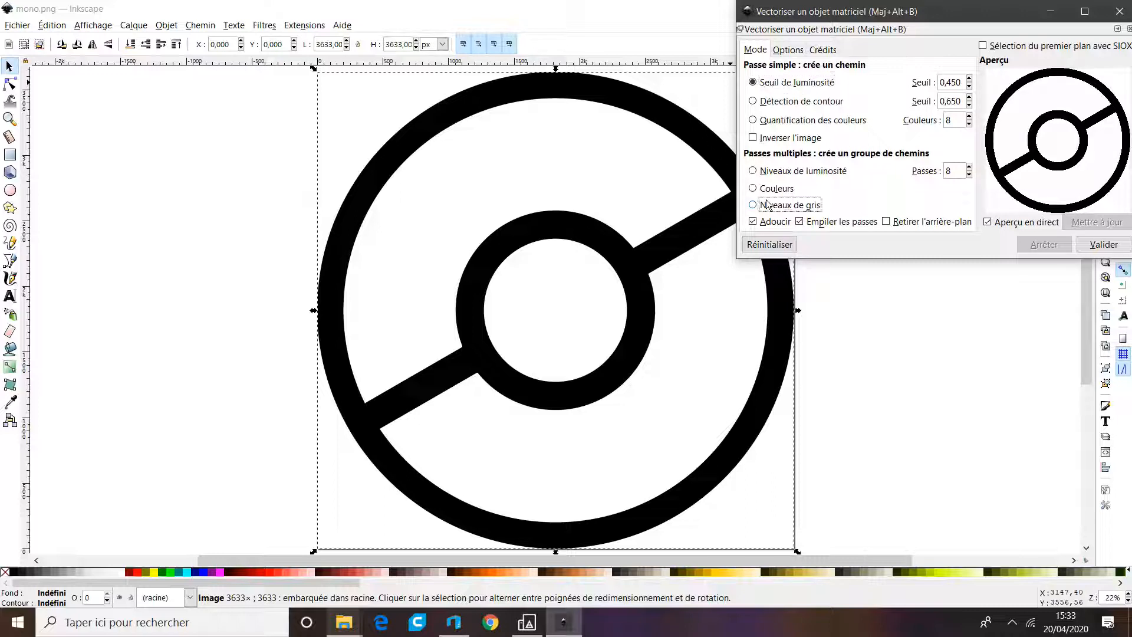
pyautogui.click(1100, 246)
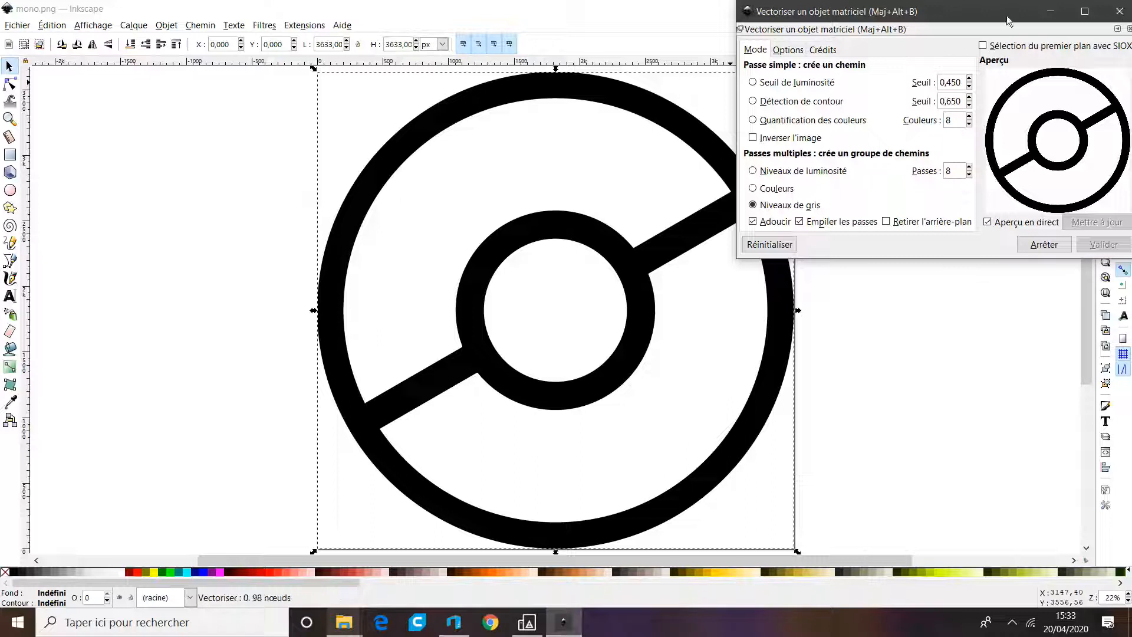
pyautogui.click(1119, 12)
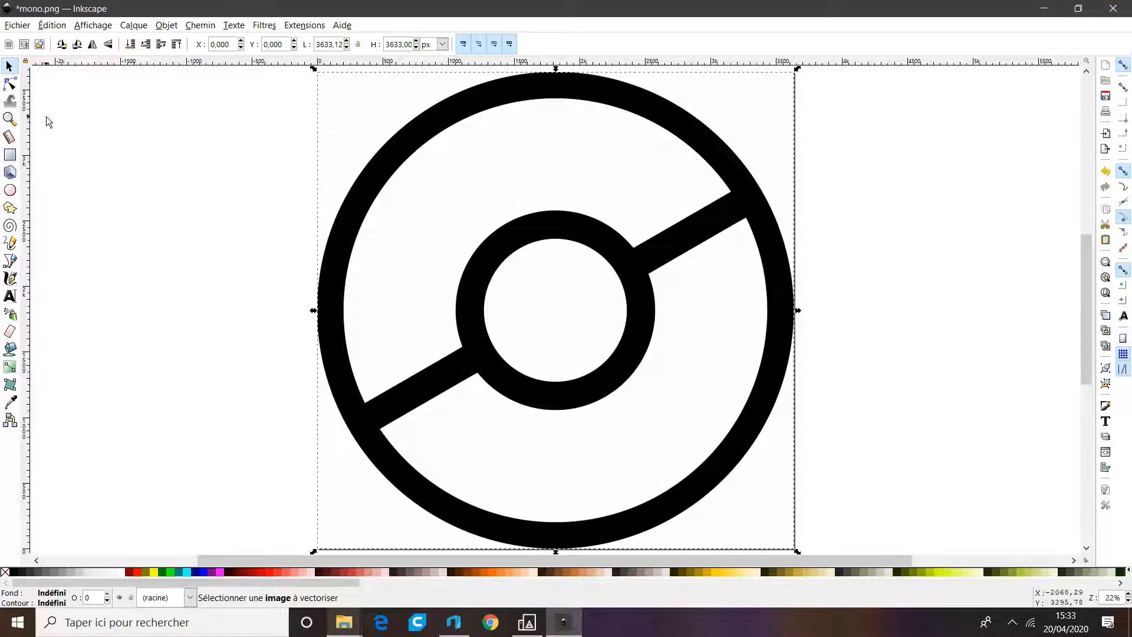
# Show the nodes of the traced logo path and save the drawing on the desktop as mono in Inkscape SVG format
pyautogui.click(10, 84)
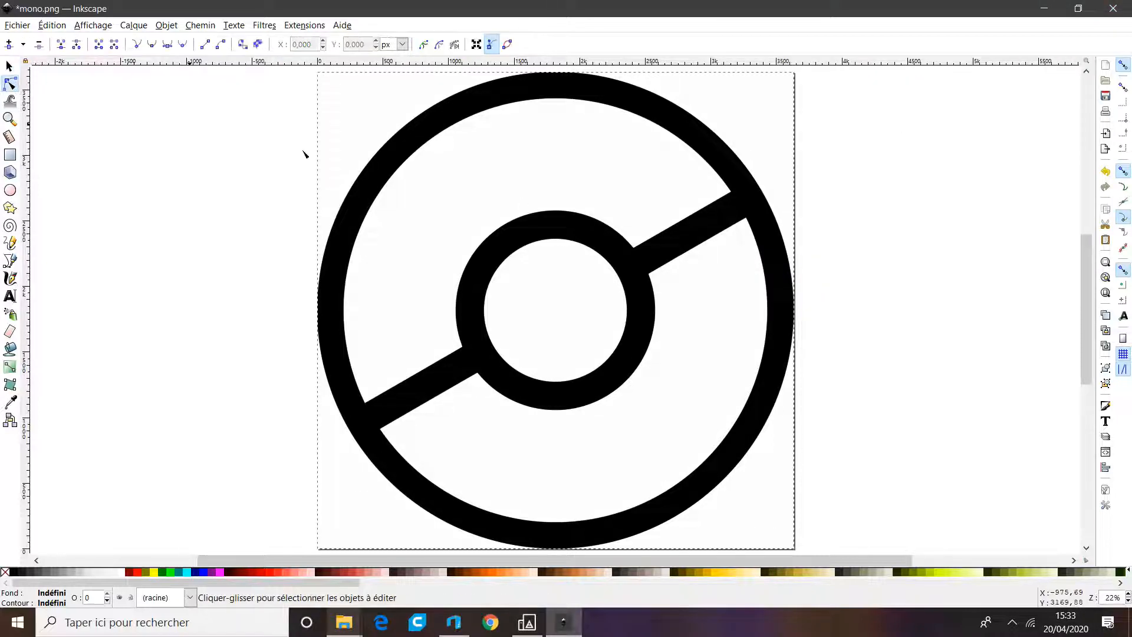
pyautogui.click(370, 169)
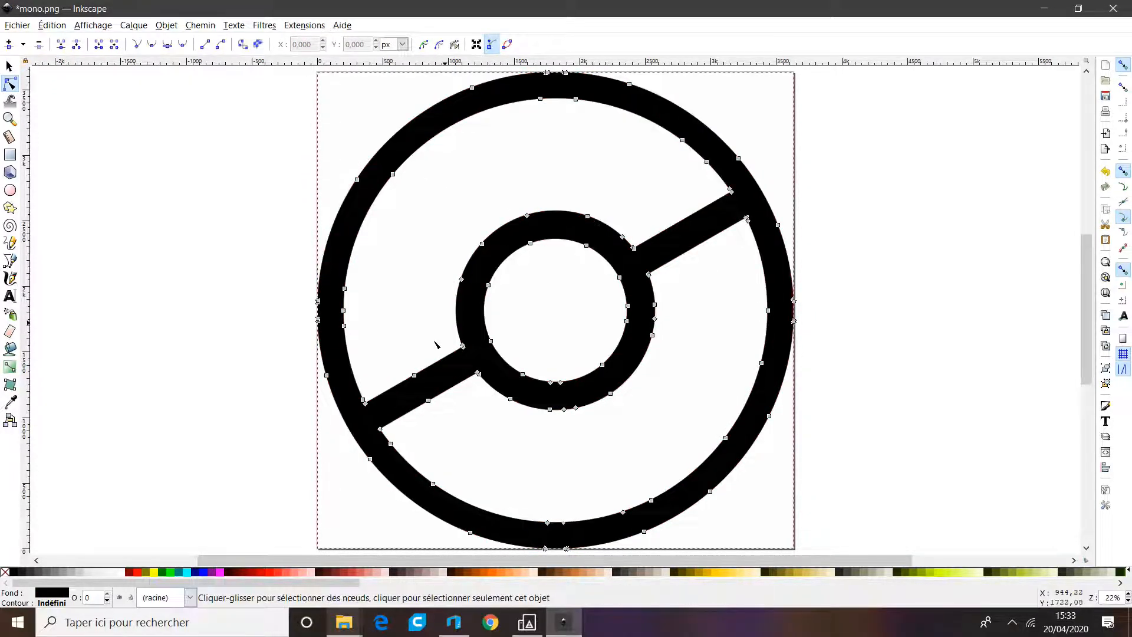
pyautogui.click(17, 25)
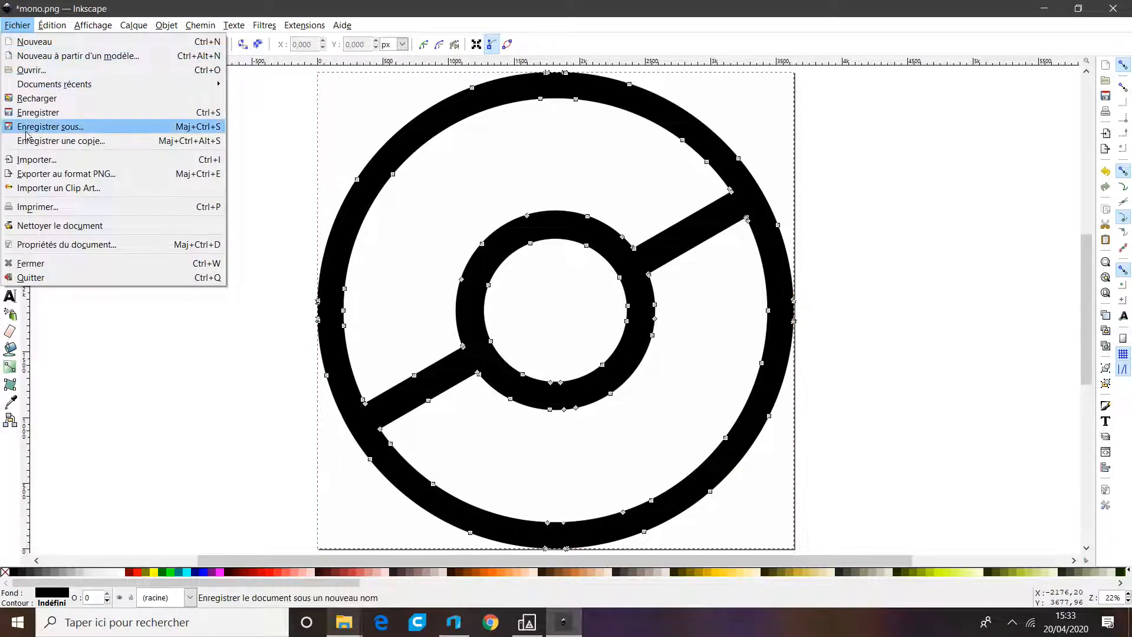
pyautogui.click(50, 126)
pyautogui.click(30, 148)
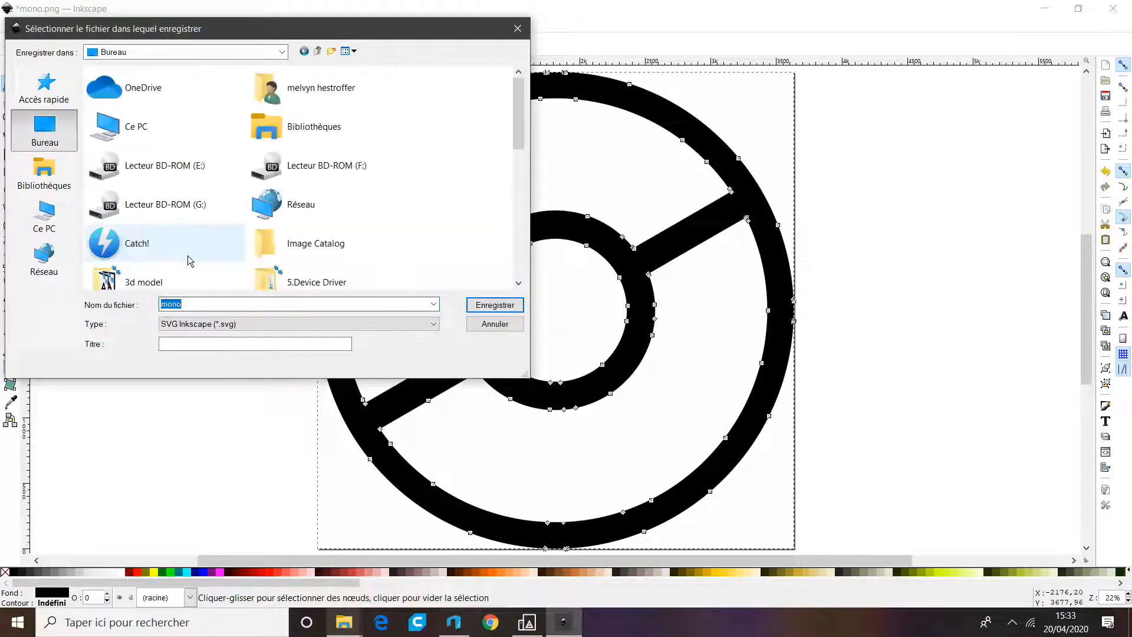
pyautogui.click(493, 305)
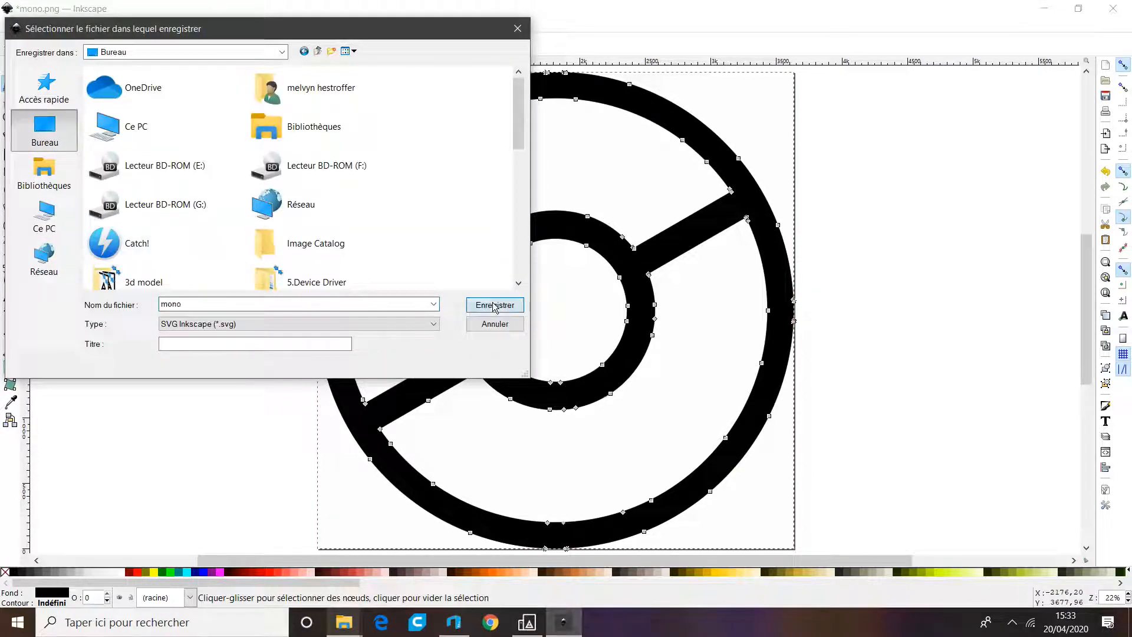
# Close Inkscape and clear the desktop by minimizing the dialga & palkia folder and closing Print 3D and the other folder window
pyautogui.click(1124, 7)
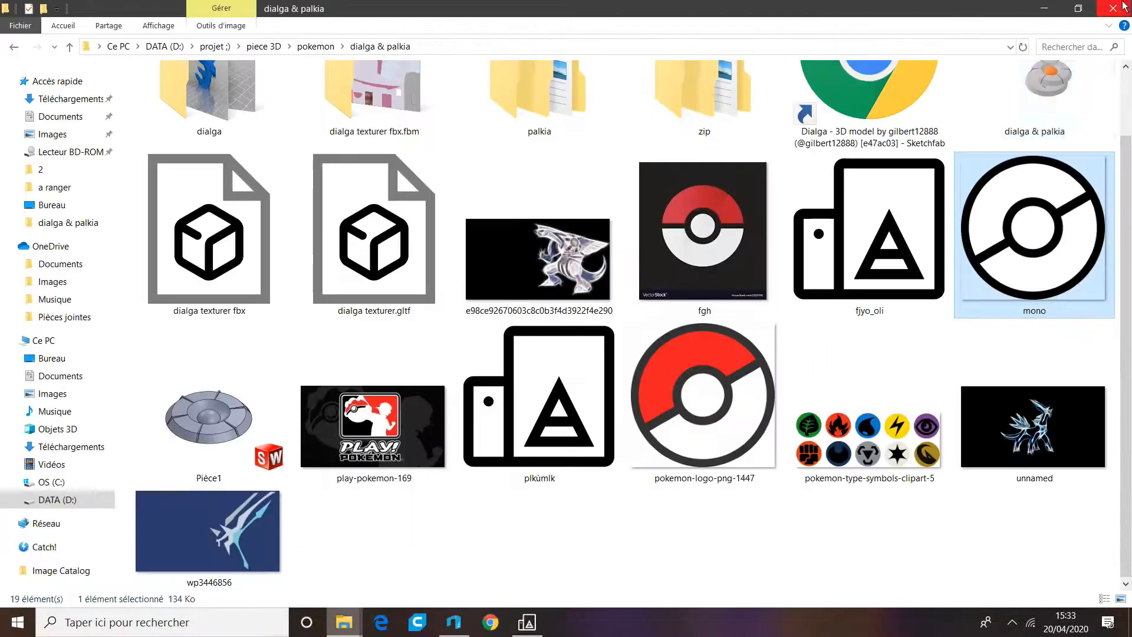
pyautogui.click(1042, 8)
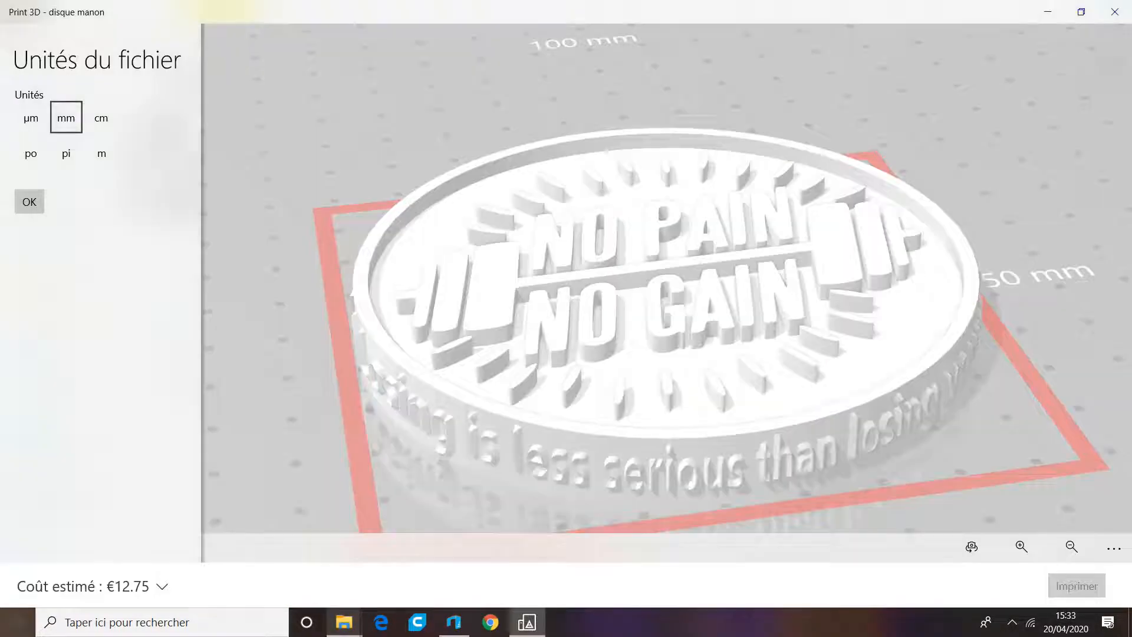
pyautogui.hotkey('alt', 'F4')
pyautogui.click(432, 285)
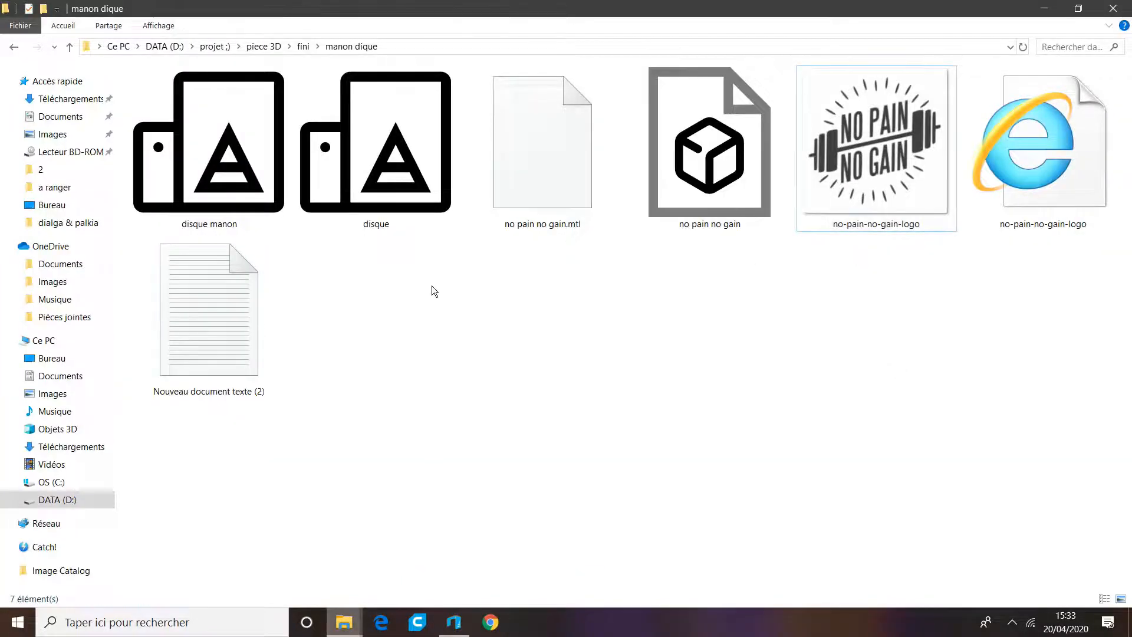
pyautogui.hotkey('alt', 'F4')
# Launch Blender and delete the default character model from the scene
pyautogui.press('super')
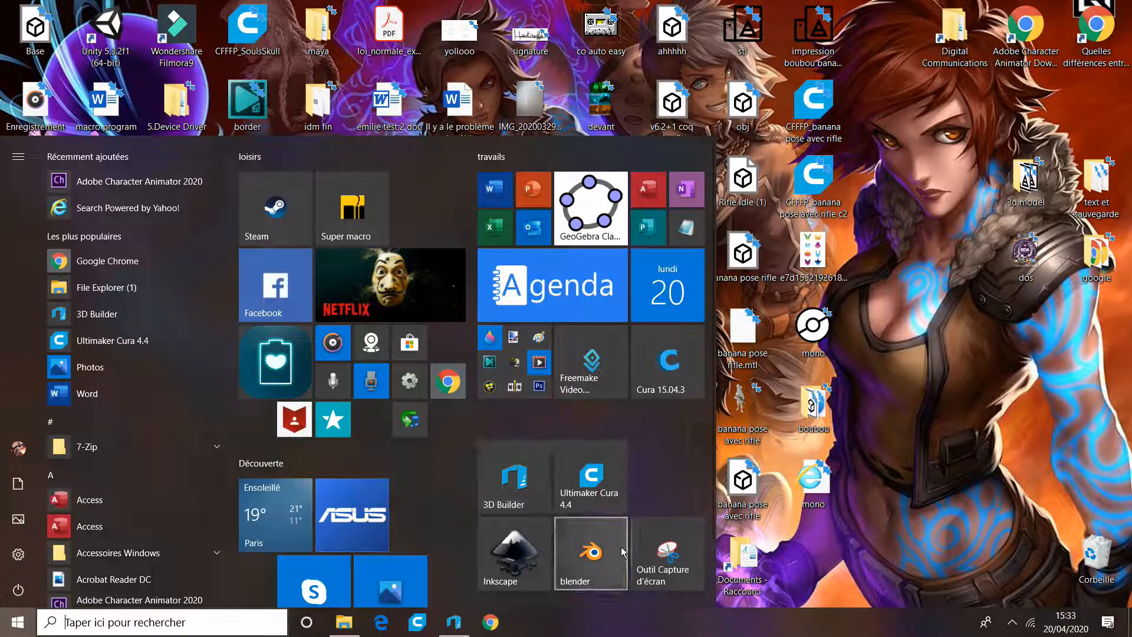
pyautogui.click(583, 559)
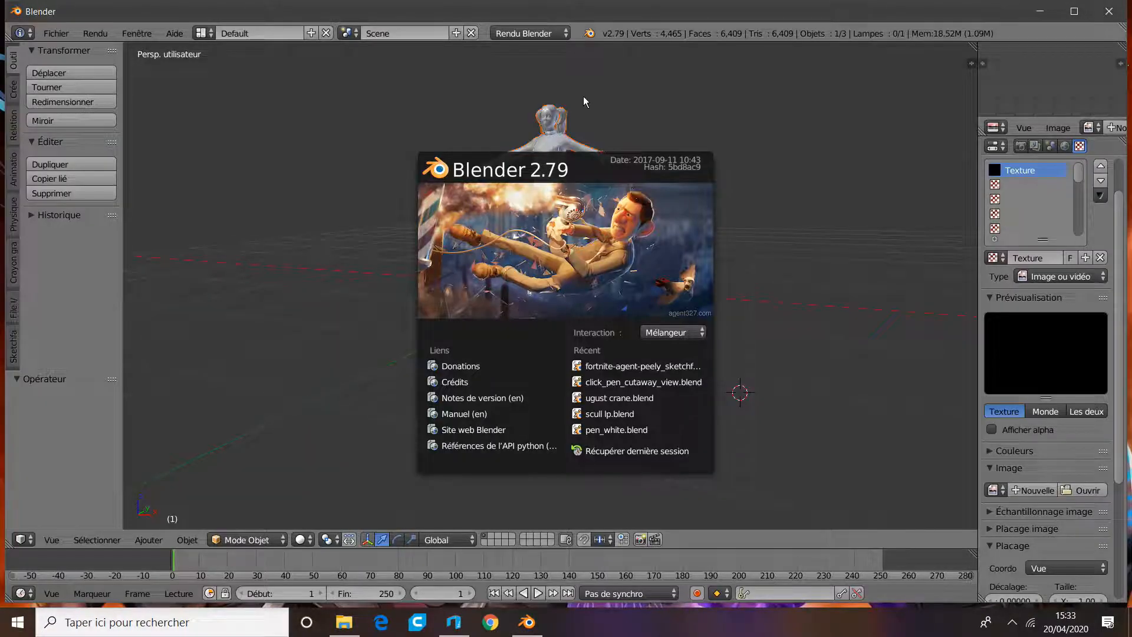
pyautogui.click(584, 102)
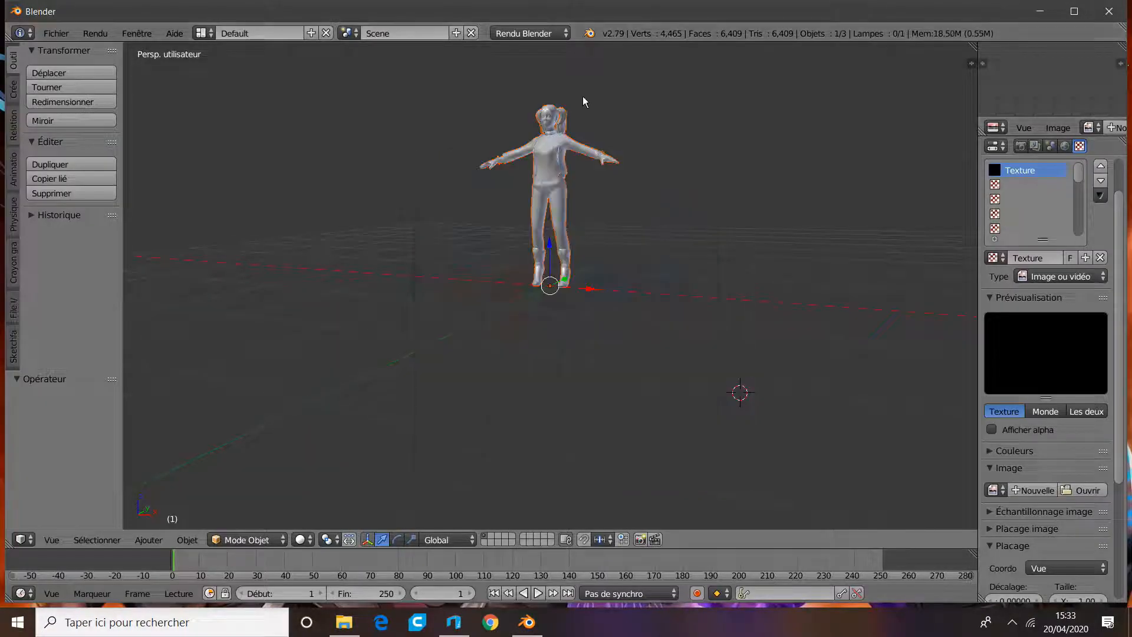
pyautogui.press('x')
pyautogui.click(584, 98)
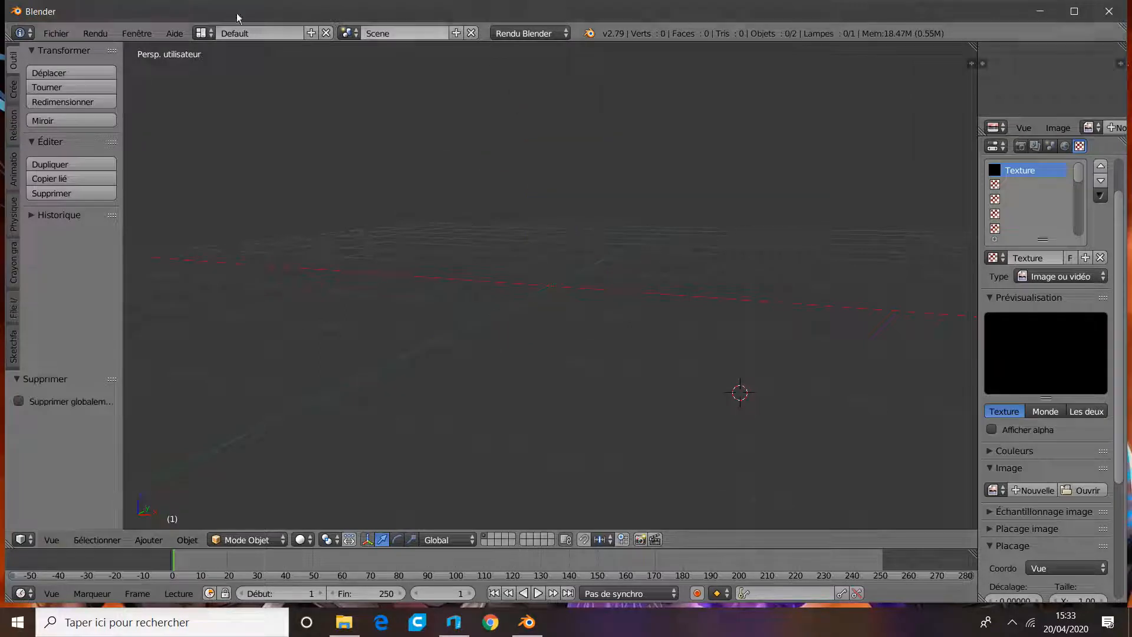
# Import mono.svg from the desktop as Scalable Vector Graphics
pyautogui.click(56, 33)
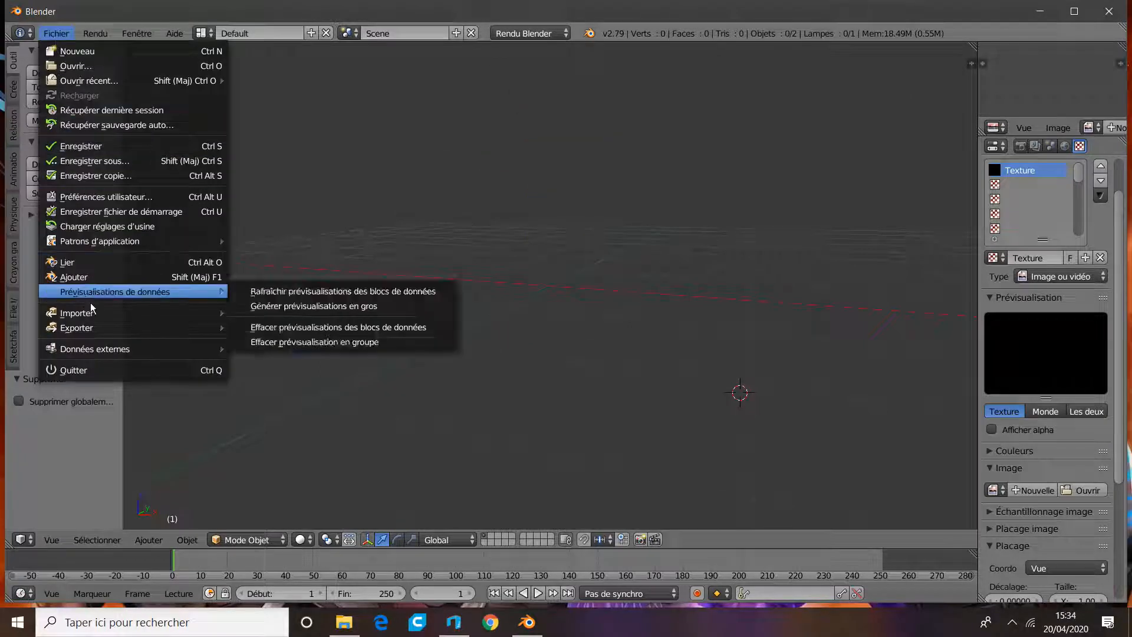
pyautogui.moveTo(94, 316)
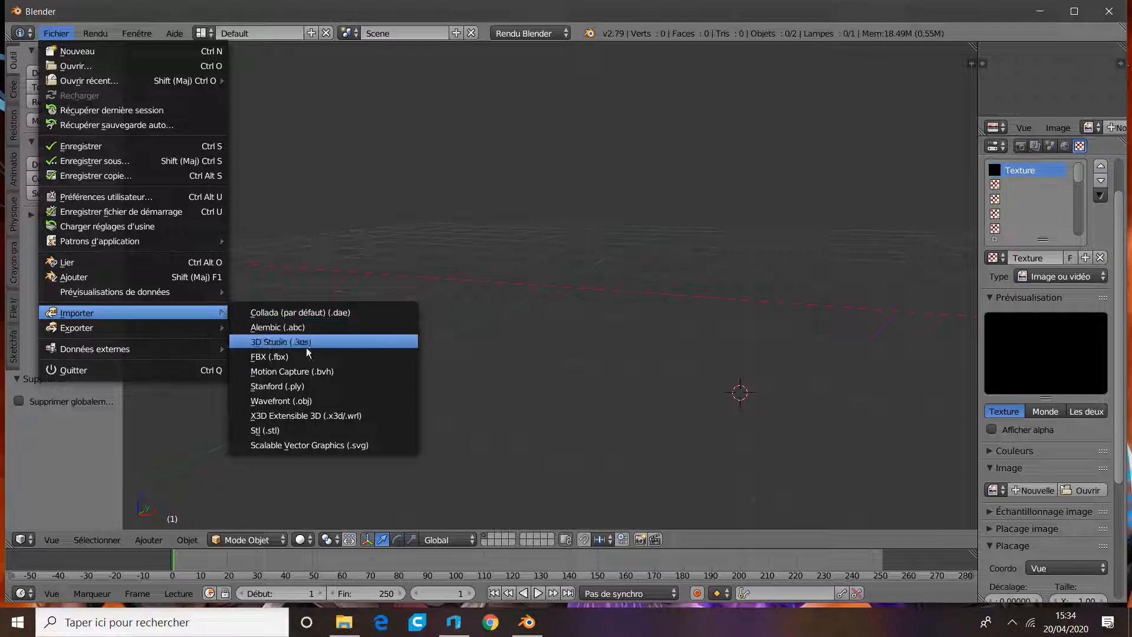
pyautogui.click(313, 445)
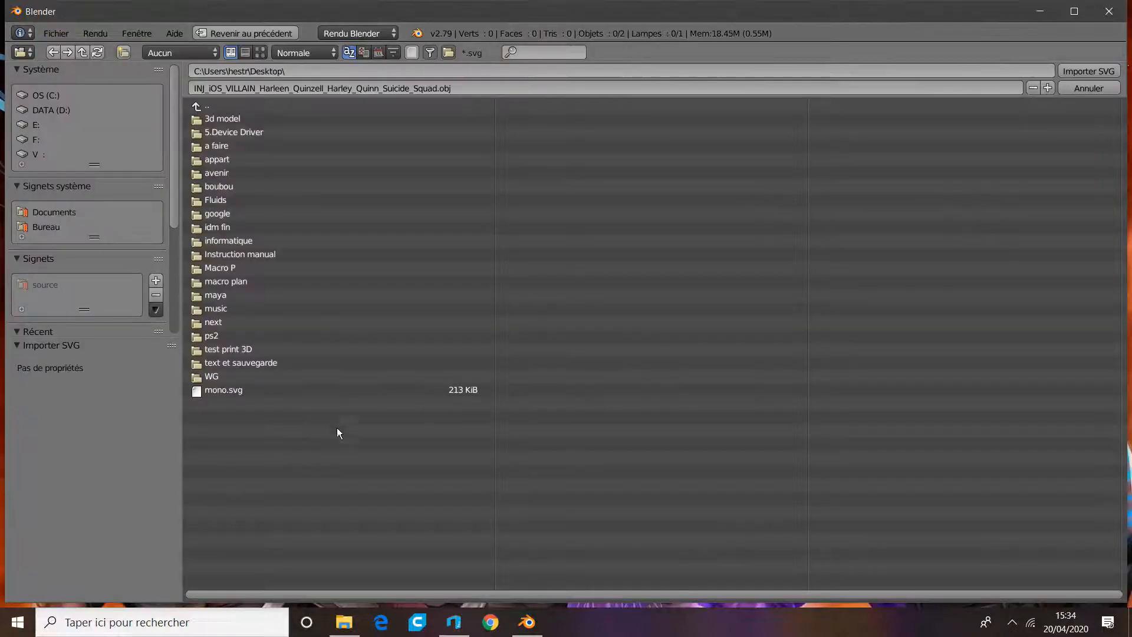
pyautogui.click(256, 390)
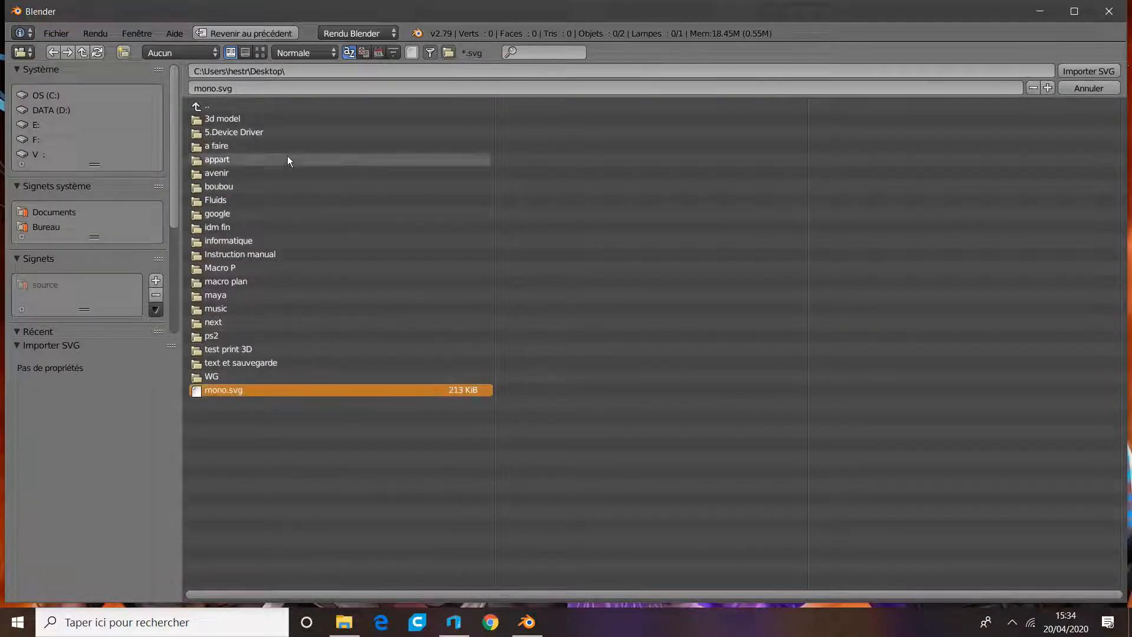
pyautogui.press('Return')
# Spread the stacked imported logo curves and the white square apart across the ground plane
pyautogui.scroll(3, 621, 313)
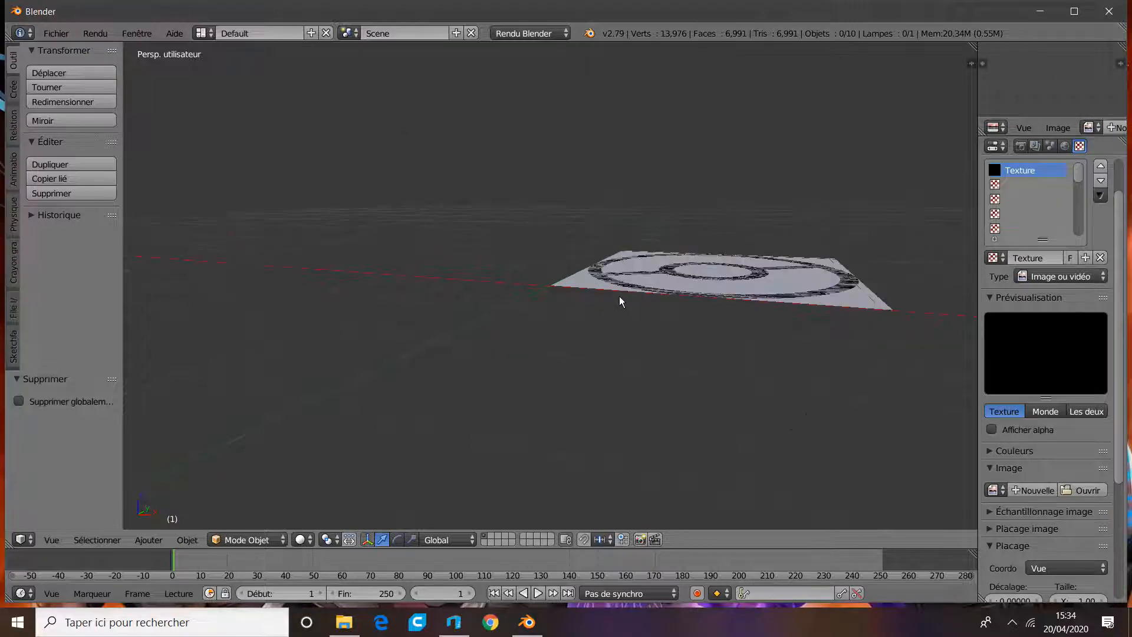
pyautogui.moveTo(555, 370); pyautogui.dragTo(607, 327, button='middle')
pyautogui.moveTo(618, 185); pyautogui.dragTo(322, 289, button='right')
pyautogui.moveTo(539, 191); pyautogui.dragTo(799, 389, button='right')
pyautogui.moveTo(606, 187); pyautogui.dragTo(886, 200, button='right')
pyautogui.moveTo(642, 195); pyautogui.dragTo(677, 194, button='right')
pyautogui.moveTo(607, 192); pyautogui.dragTo(755, 90, button='right')
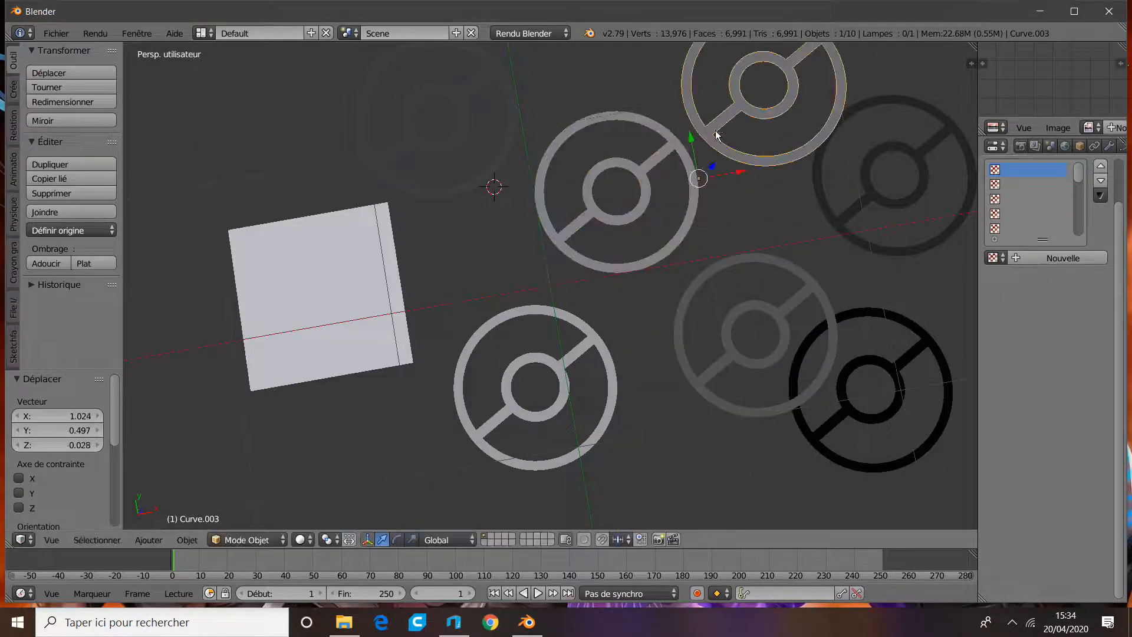
# Delete the medium-gray logo copy and the black logo copy beside it
pyautogui.scroll(-4, 623, 235)
pyautogui.scroll(5, 662, 293)
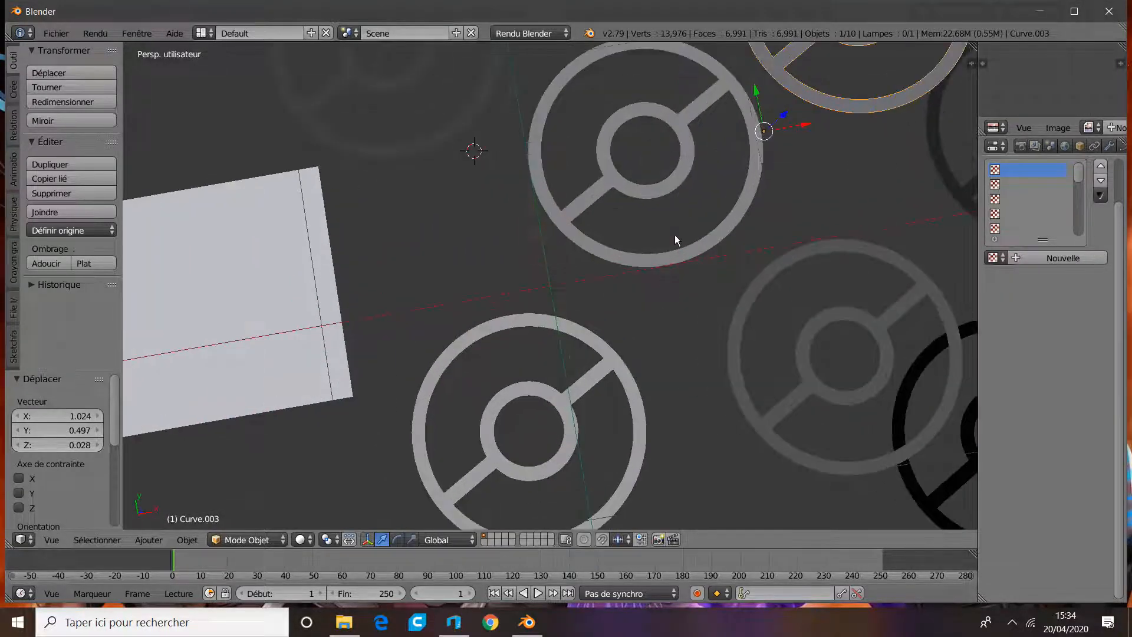
pyautogui.scroll(-3, 607, 293)
pyautogui.click(672, 328)
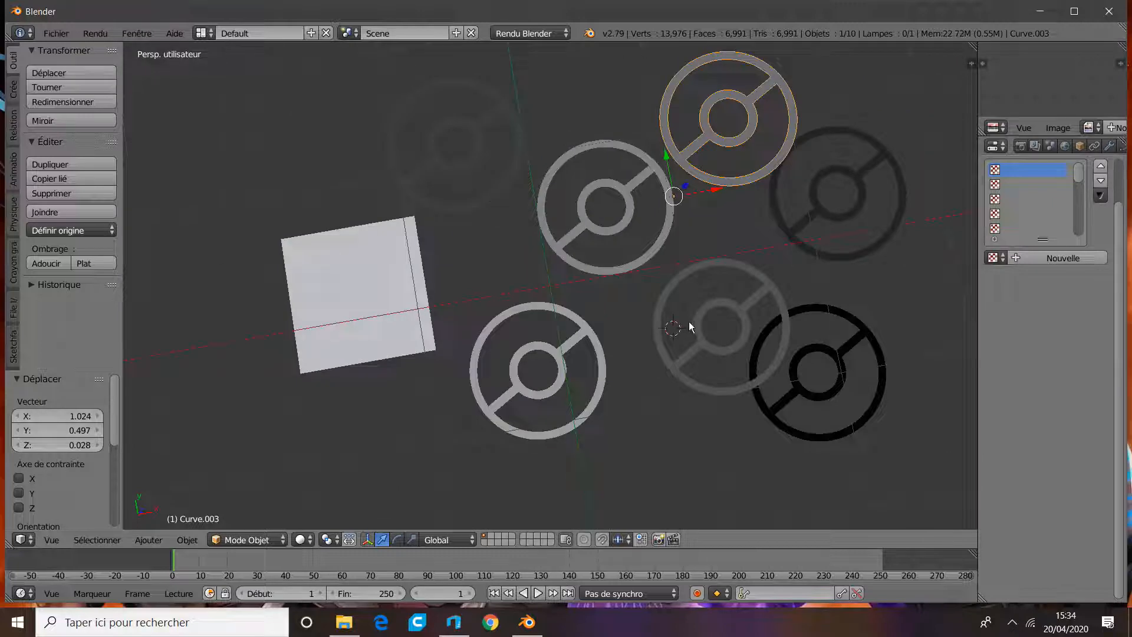
pyautogui.rightClick(691, 326)
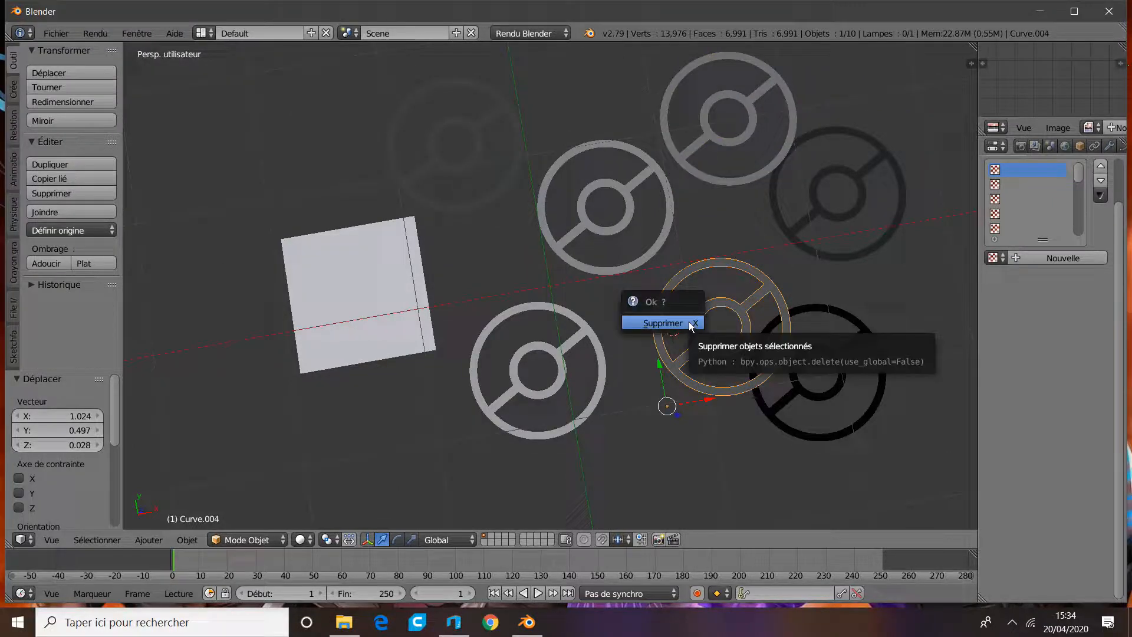
pyautogui.click(692, 326)
pyautogui.rightClick(768, 329)
pyautogui.press('x')
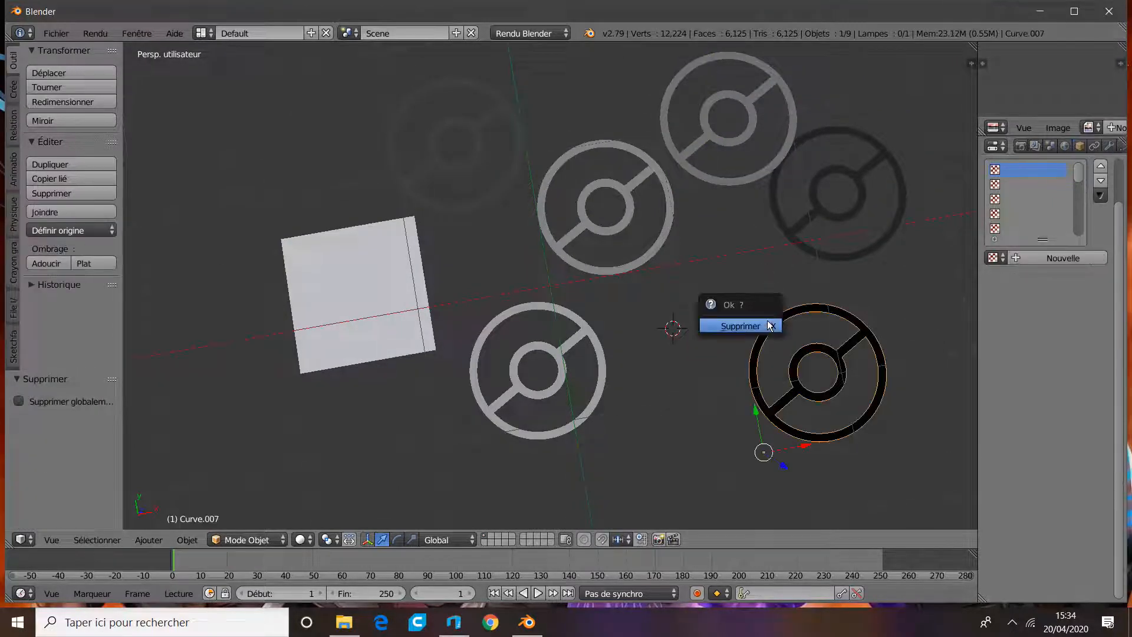
pyautogui.click(761, 324)
# Delete the two adjacent light-gray logo copies on the far side of the X axis
pyautogui.rightClick(731, 100)
pyautogui.press('g')
pyautogui.click(720, 113)
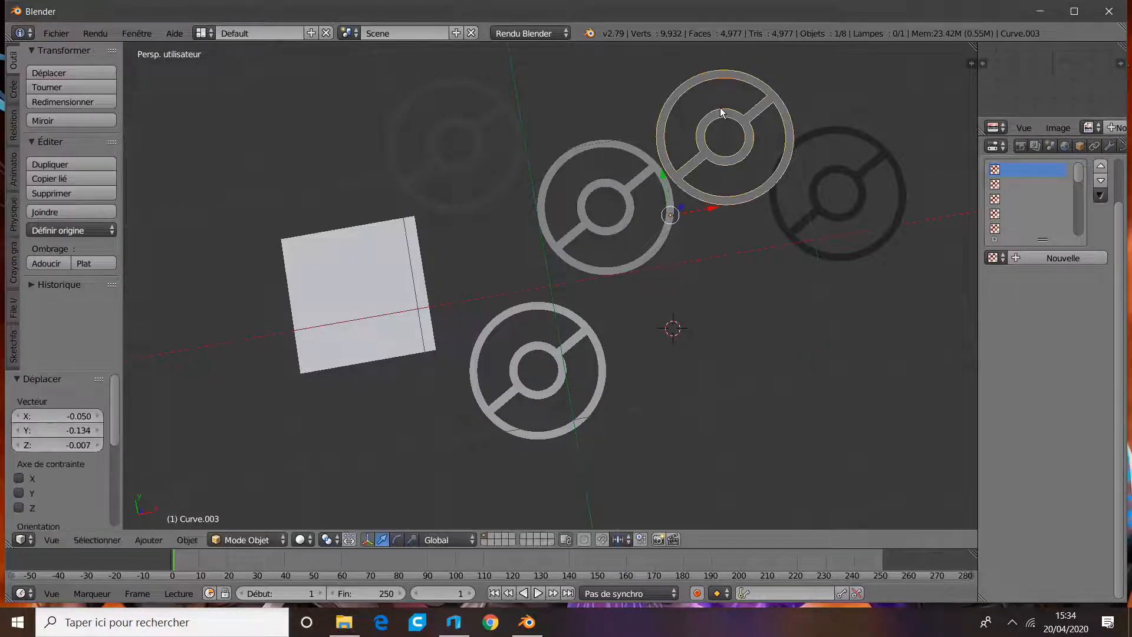
pyautogui.press('x')
pyautogui.click(715, 108)
pyautogui.rightClick(665, 159)
pyautogui.press('x')
pyautogui.click(660, 163)
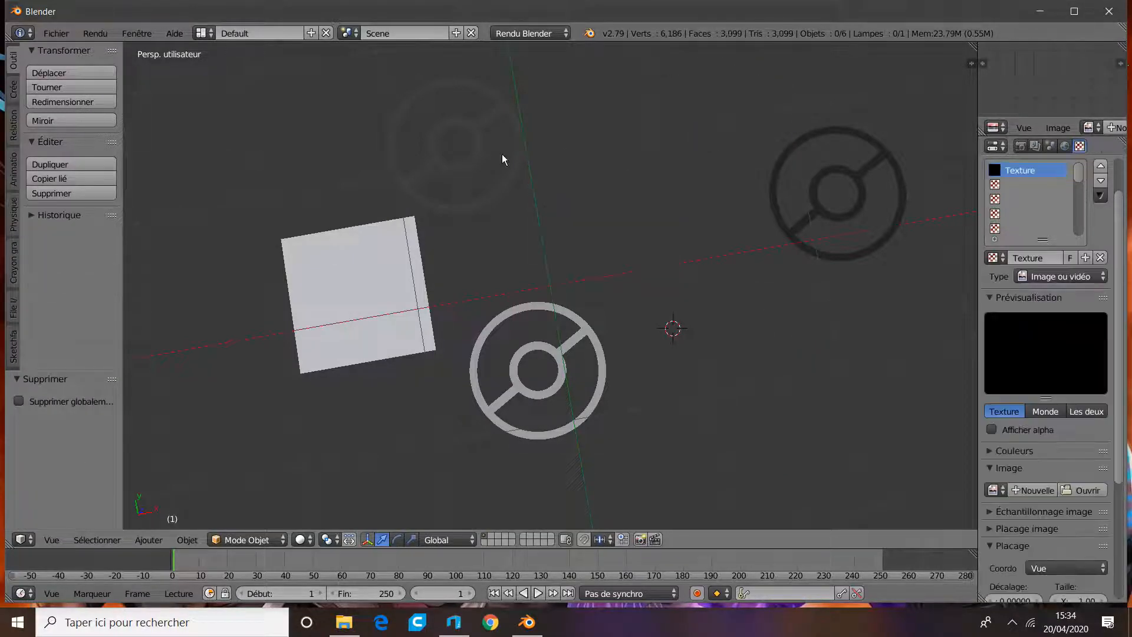
# Delete the faint, nearly invisible logo copy and the white square
pyautogui.rightClick(447, 157)
pyautogui.press('x')
pyautogui.click(416, 156)
pyautogui.rightClick(390, 249)
pyautogui.press('x')
pyautogui.click(389, 249)
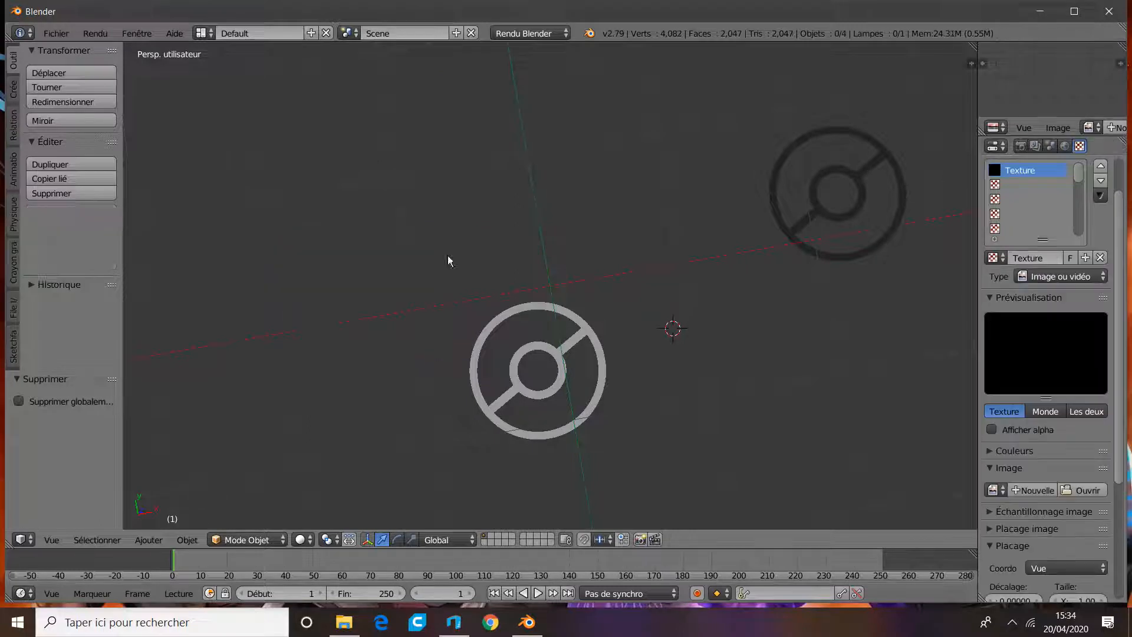
# Delete the light-gray logo copy on the near side of the X axis
pyautogui.rightClick(531, 307)
pyautogui.press('g')
pyautogui.click(532, 306)
pyautogui.press('x')
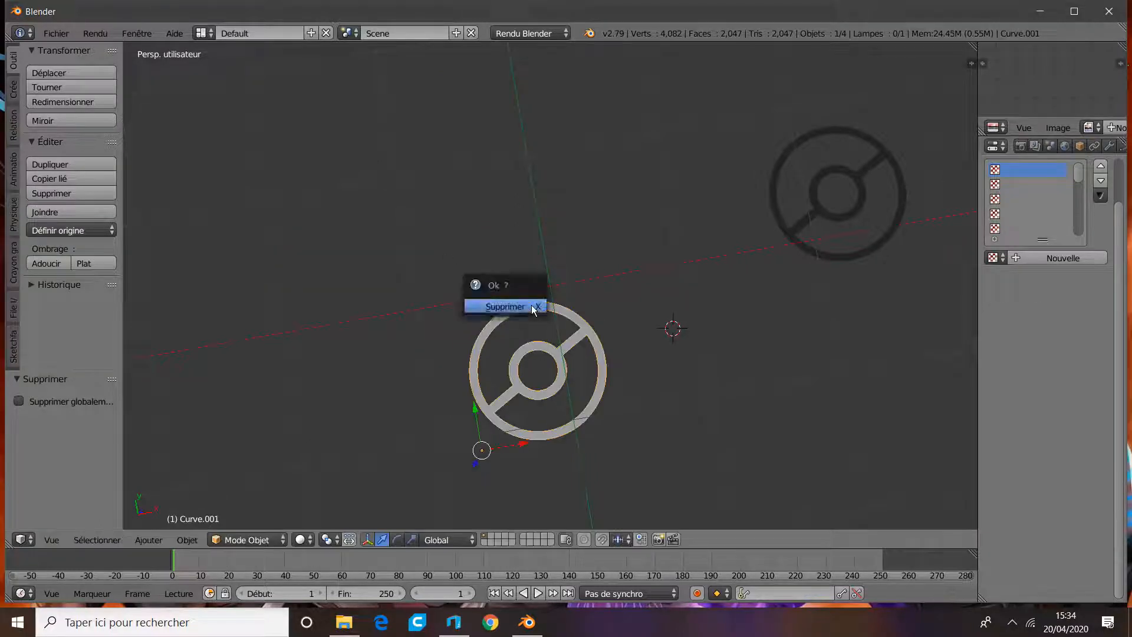
pyautogui.click(531, 305)
# Move the remaining dark logo curve to the centre of the grid, around the origin
pyautogui.rightClick(705, 236)
pyautogui.press('g')
pyautogui.click(496, 299)
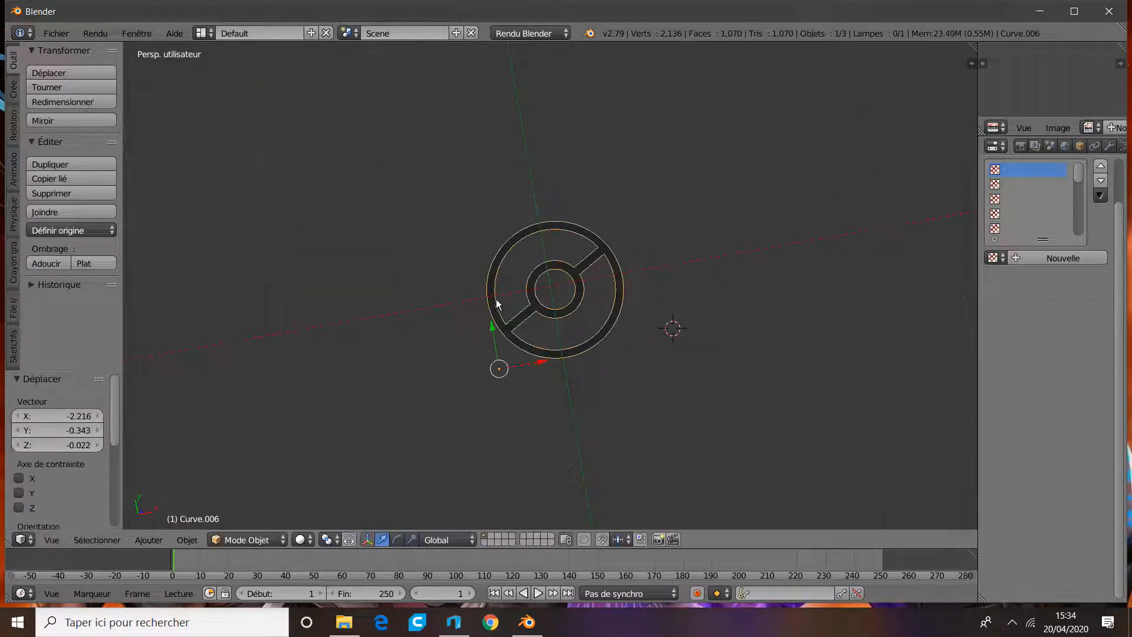
pyautogui.moveTo(672, 365); pyautogui.dragTo(660, 296, button='middle')
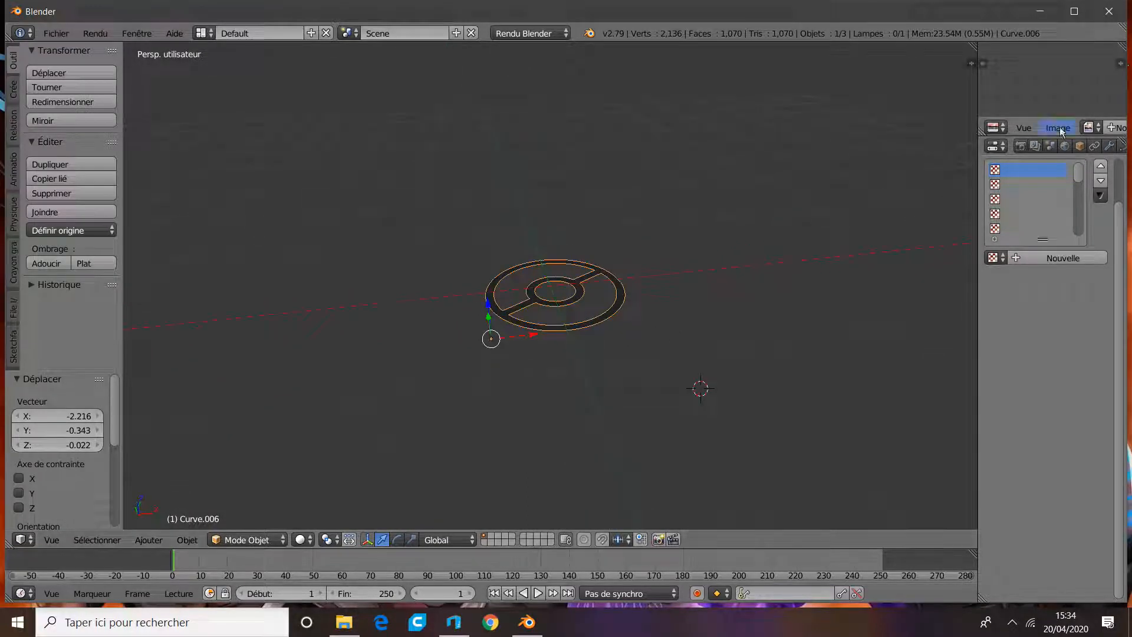
# Give the dark logo curve thickness by setting its extrusion to 0.010 in the curve geometry settings
pyautogui.click(1122, 147)
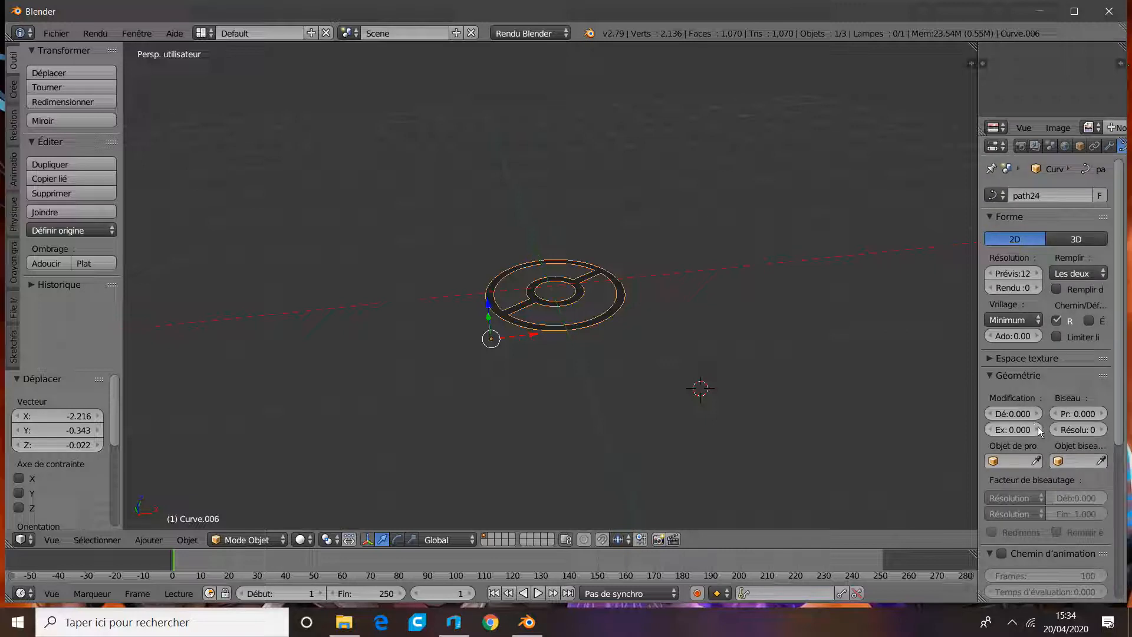
pyautogui.moveTo(1036, 429); pyautogui.dragTo(1045, 432)
pyautogui.scroll(5, 720, 329)
pyautogui.click(759, 348)
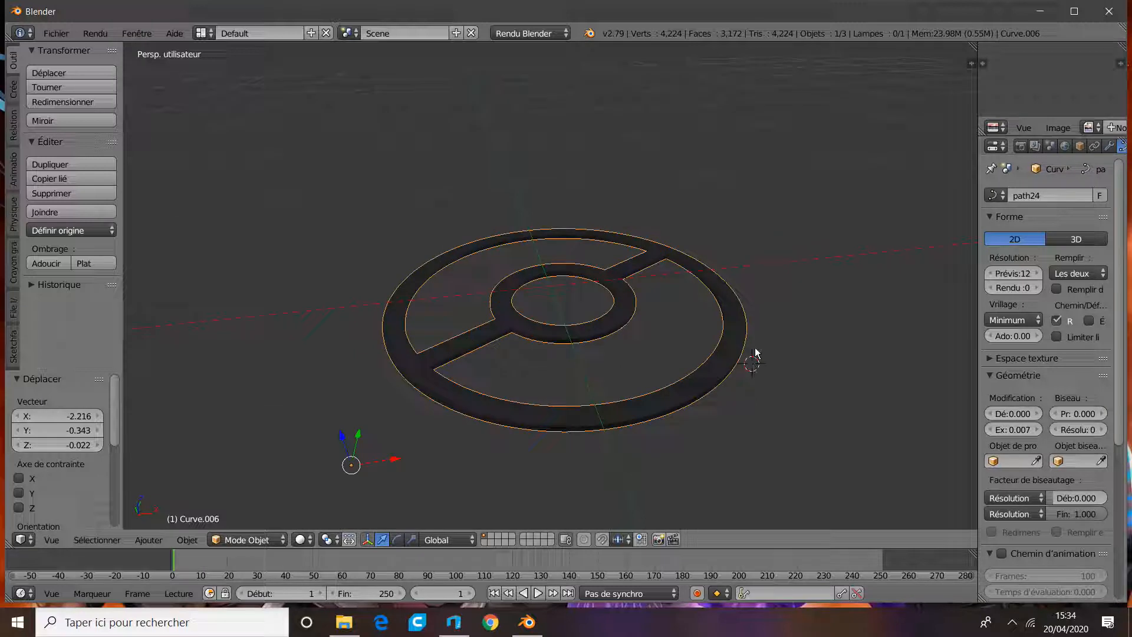
pyautogui.moveTo(753, 354); pyautogui.dragTo(740, 382, button='middle')
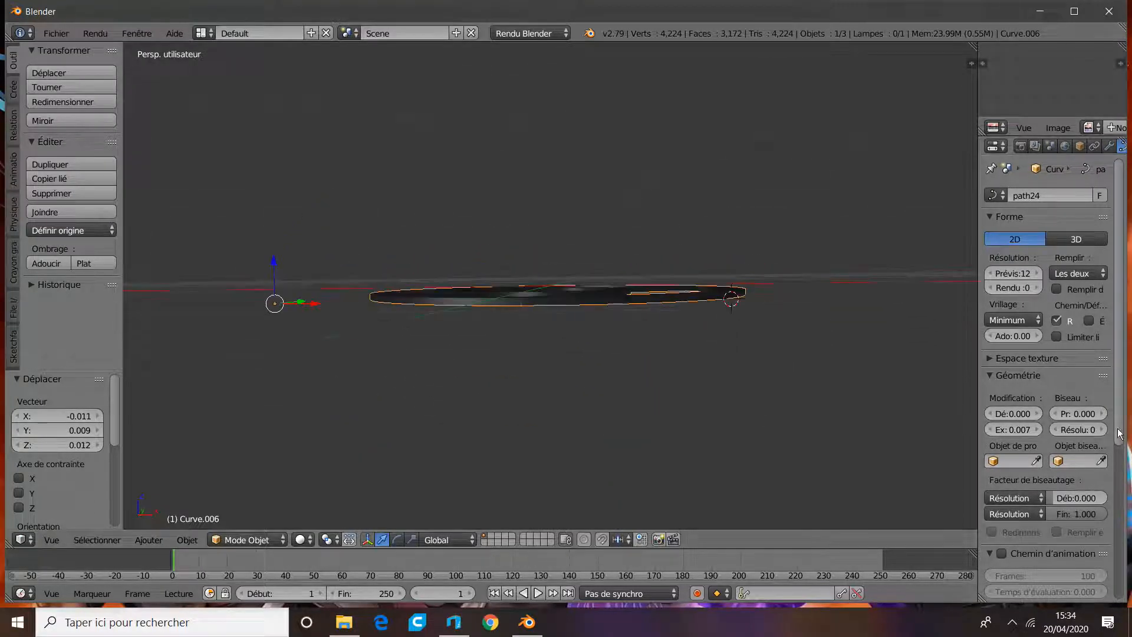
pyautogui.click(1036, 429)
pyautogui.click(1036, 429)
pyautogui.click(1036, 430)
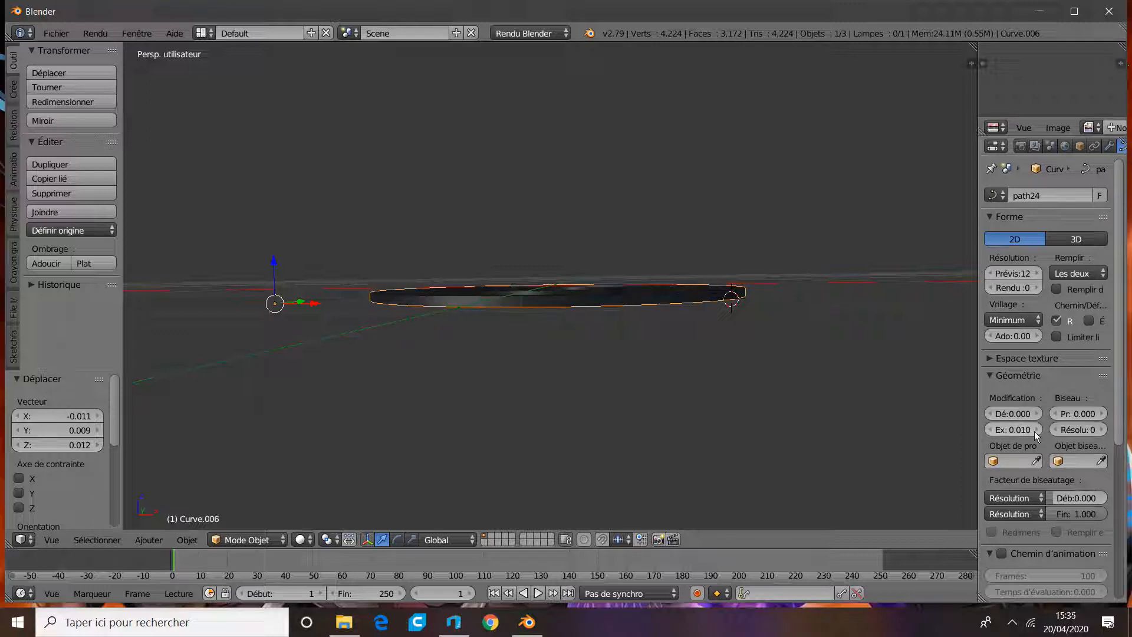
pyautogui.click(838, 374)
pyautogui.moveTo(820, 399); pyautogui.dragTo(802, 441, button='middle')
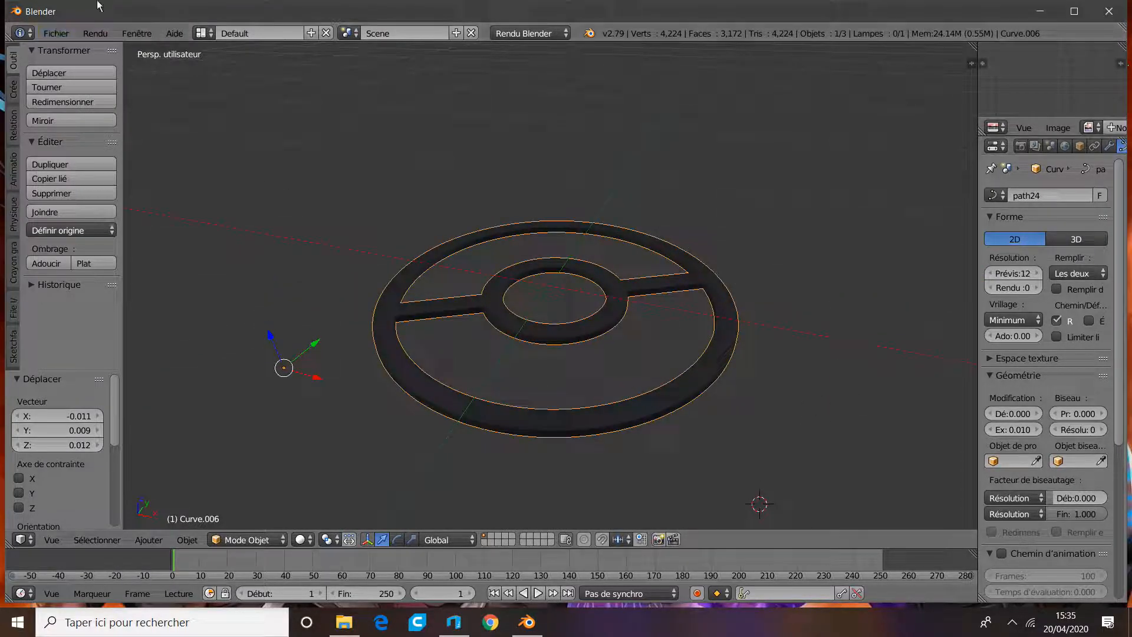
# Export the extruded logo in Wavefront OBJ format to the desktop (Bureau) as poke.obj
pyautogui.click(56, 33)
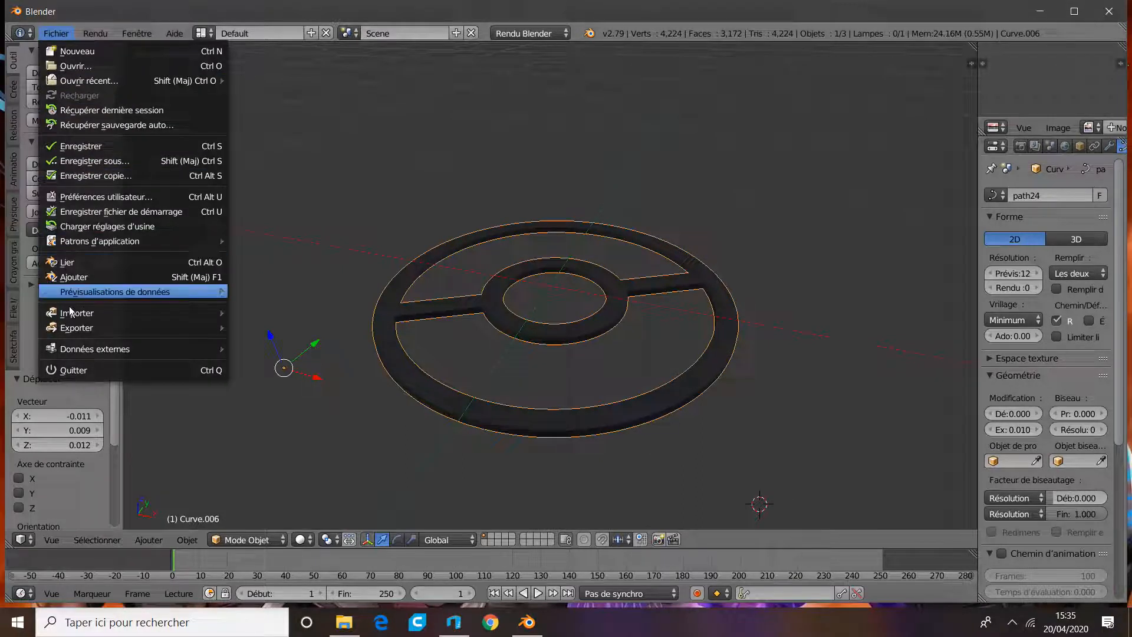
pyautogui.moveTo(90, 331)
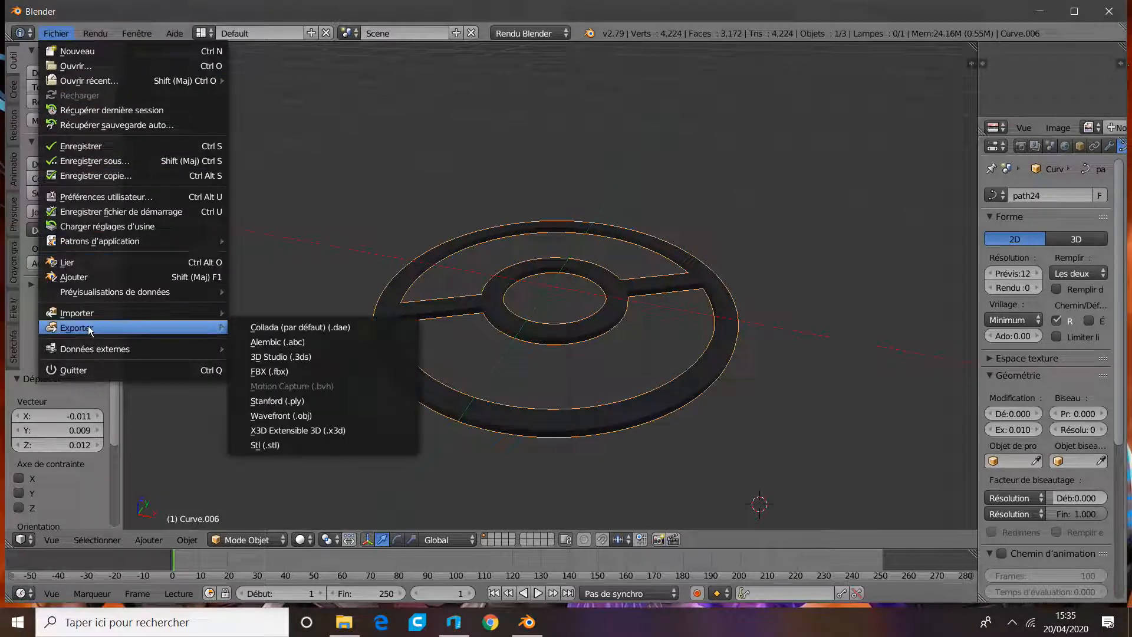
pyautogui.click(307, 416)
pyautogui.click(272, 87)
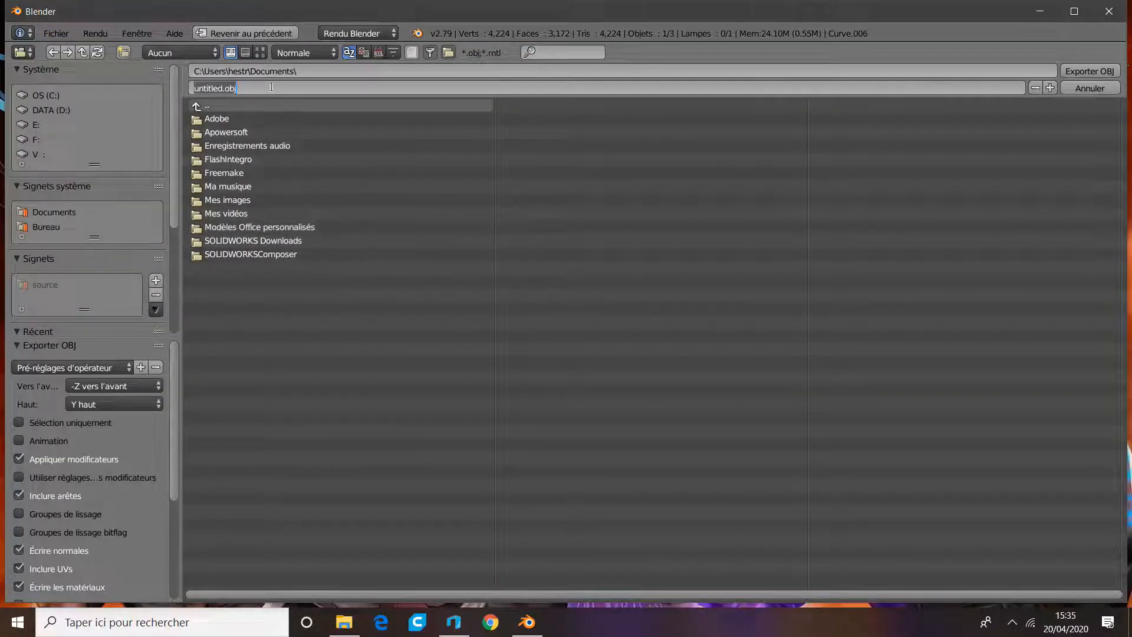
pyautogui.write('poke')
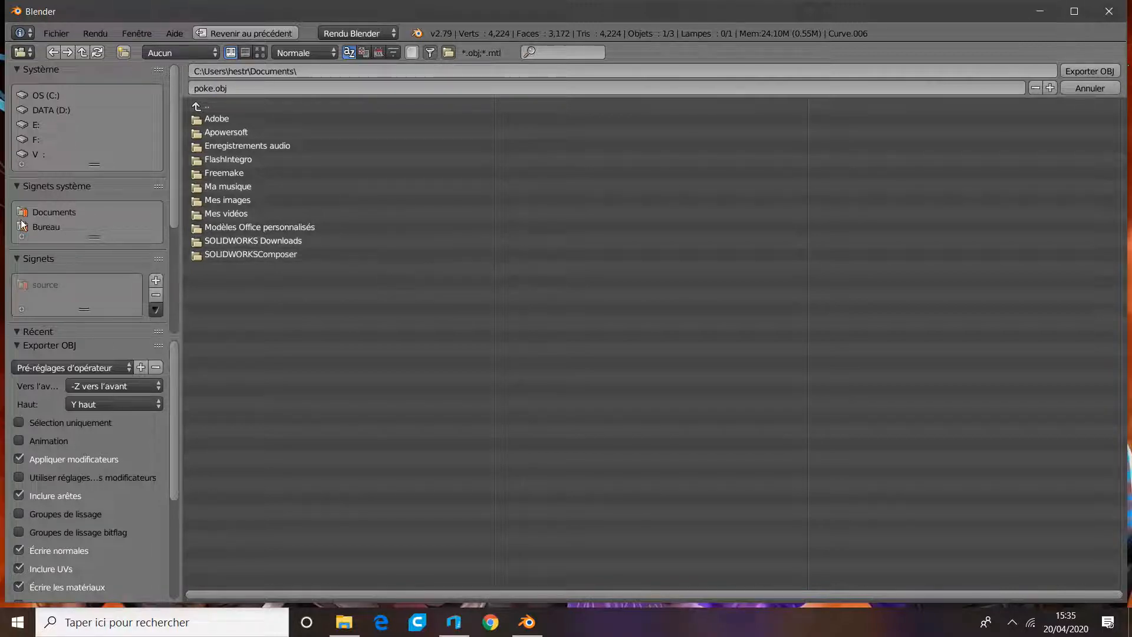
pyautogui.click(44, 228)
pyautogui.click(1081, 73)
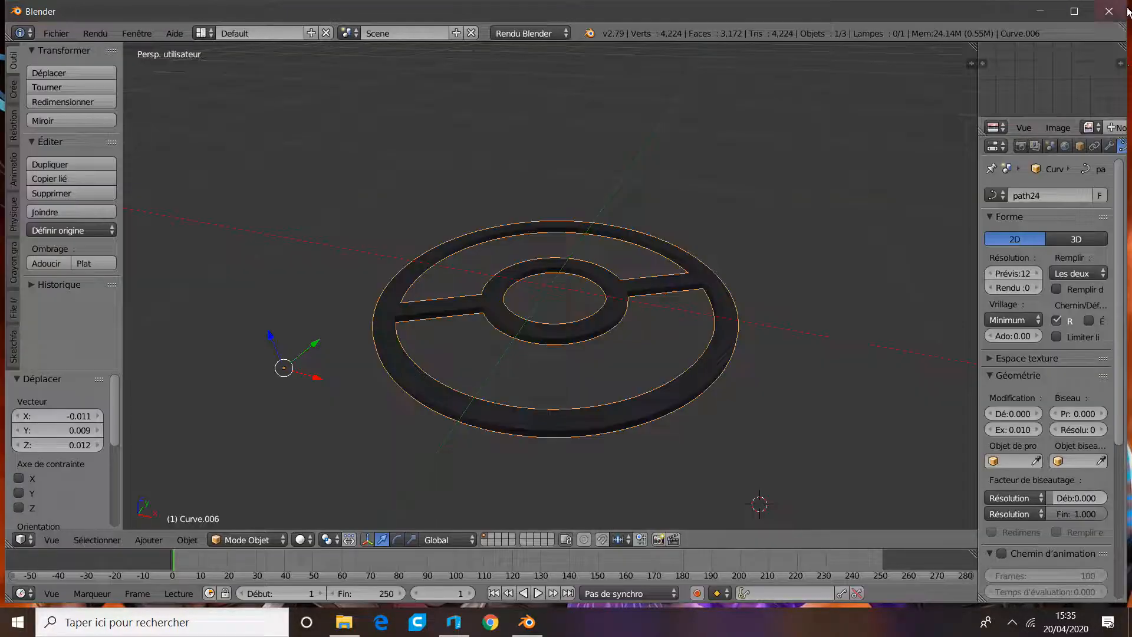
# Quit Blender without saving and open the exported poke file from the desktop in the 3D viewer
pyautogui.click(1109, 12)
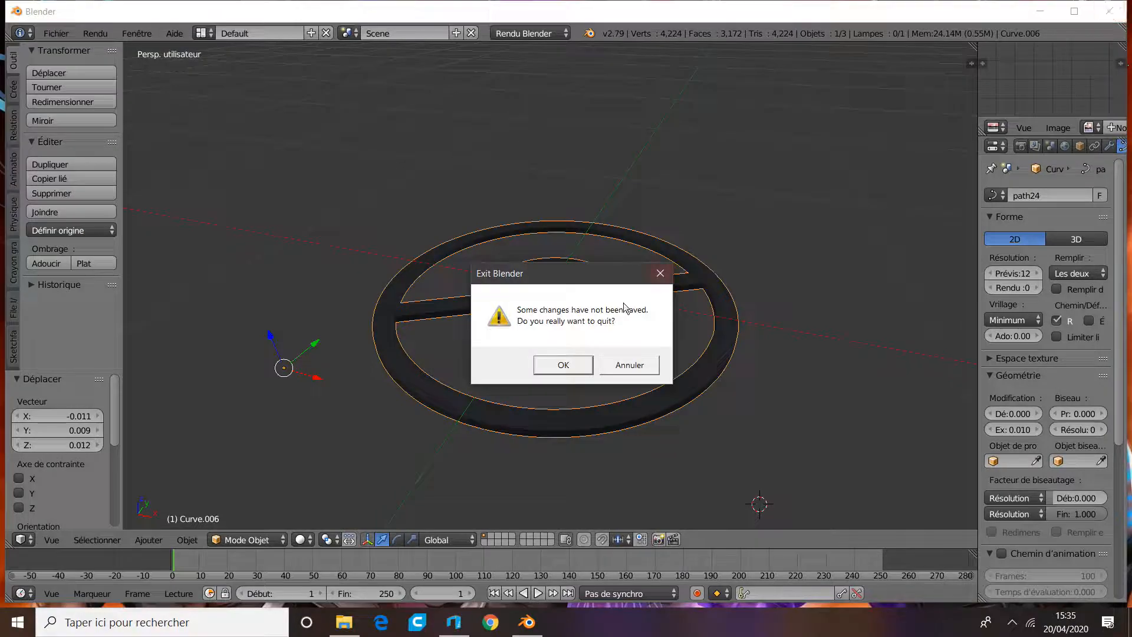
pyautogui.click(564, 365)
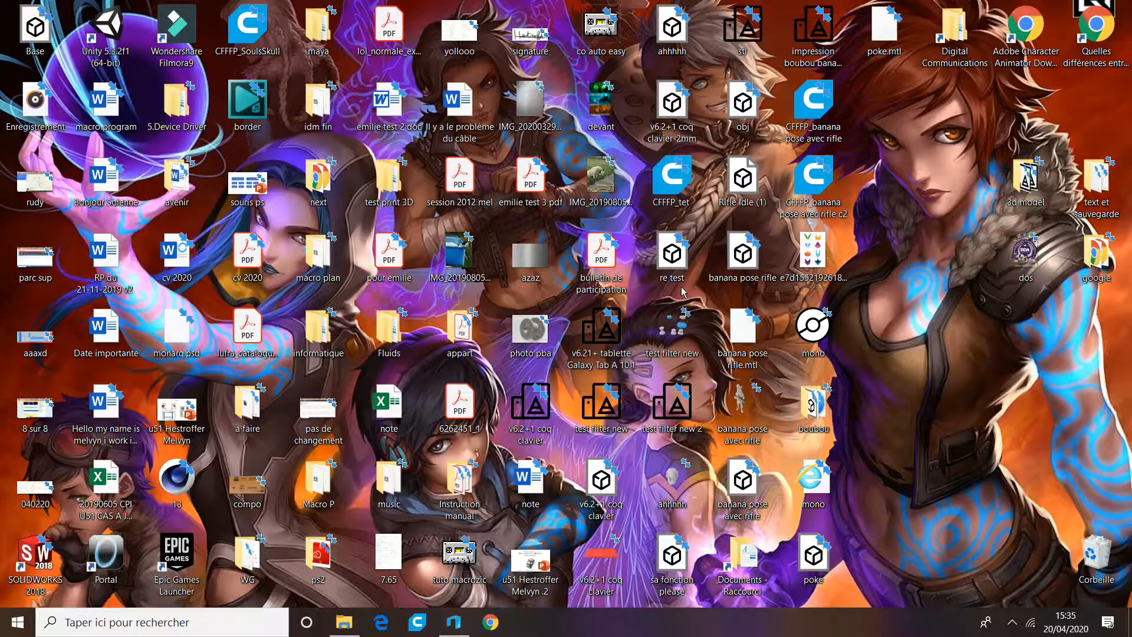
pyautogui.click(811, 561)
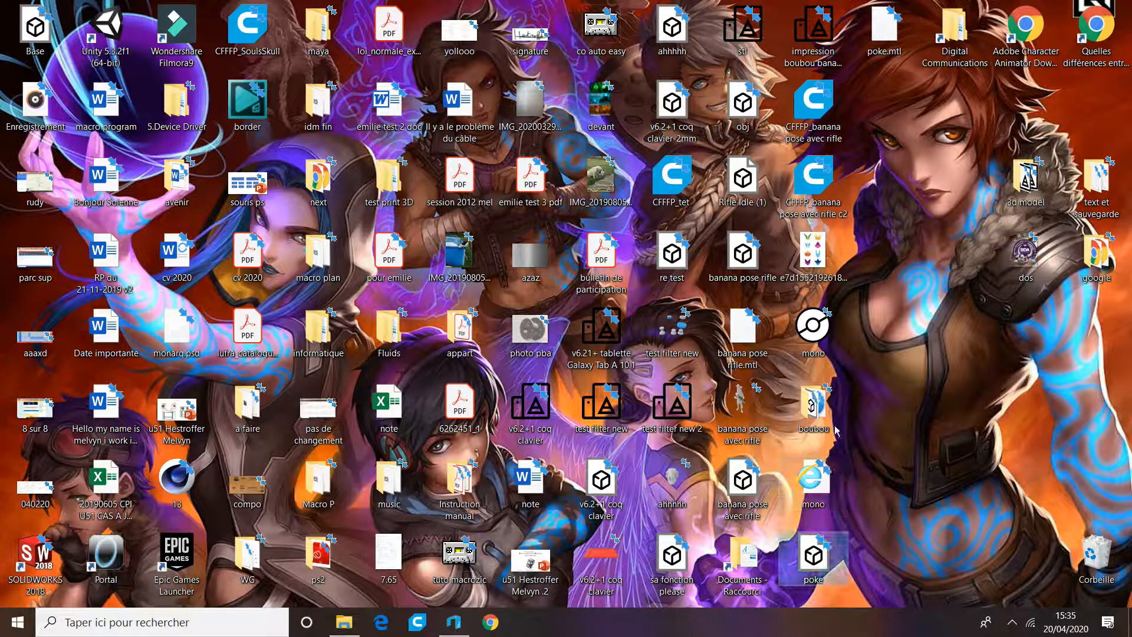
pyautogui.click(834, 332)
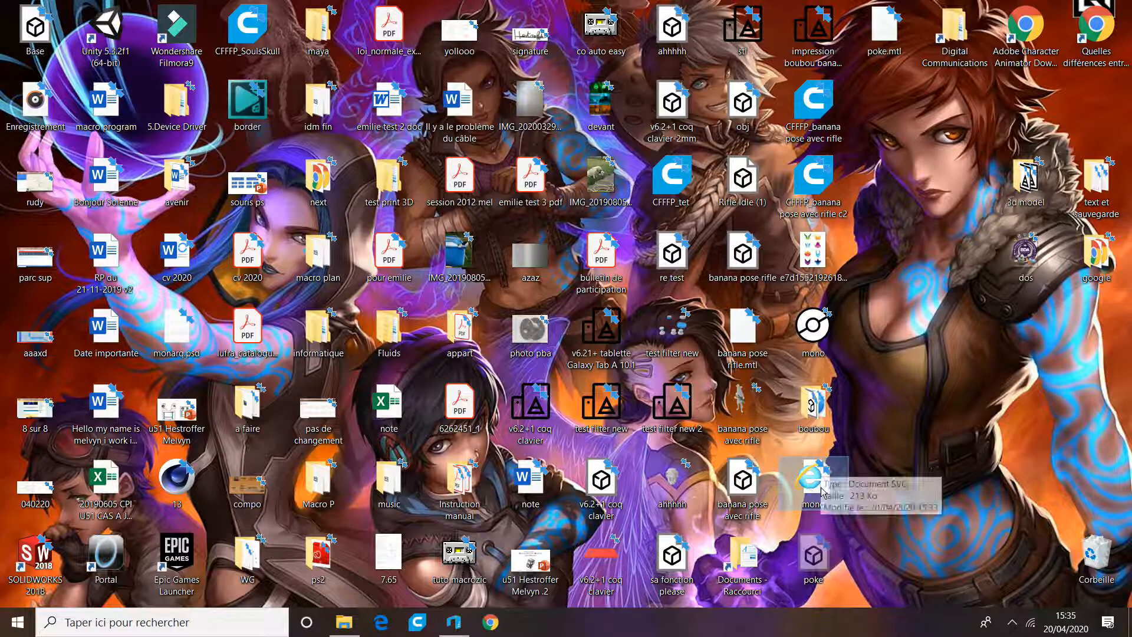
pyautogui.doubleClick(815, 552)
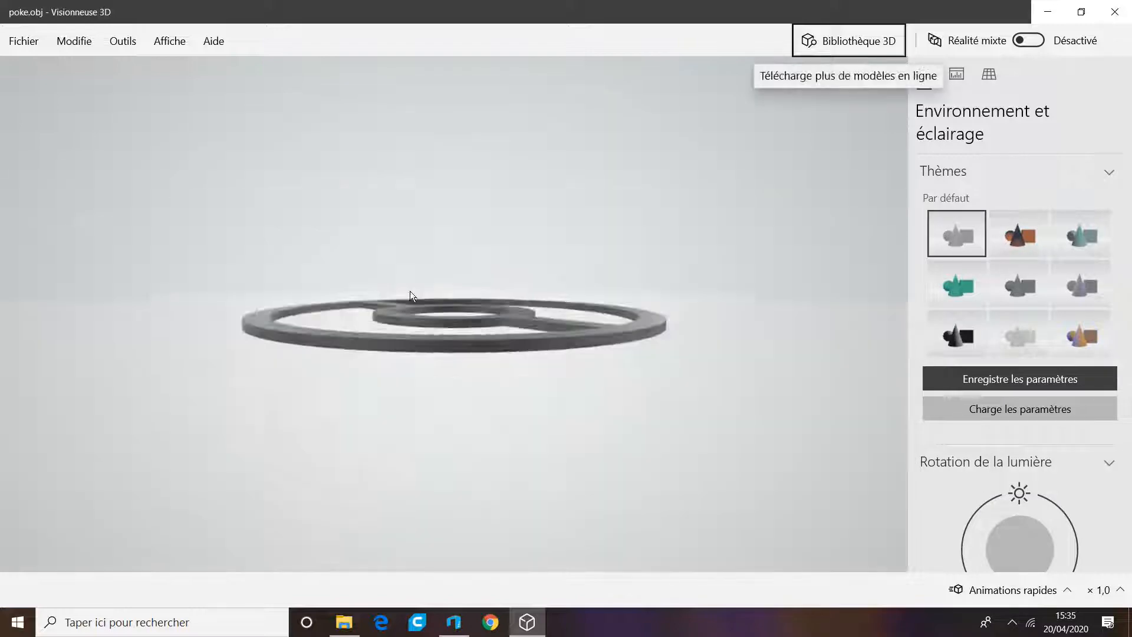
# Examine the poke.obj model from above and from the side, and close the viewer
pyautogui.moveTo(410, 291); pyautogui.dragTo(291, 420)
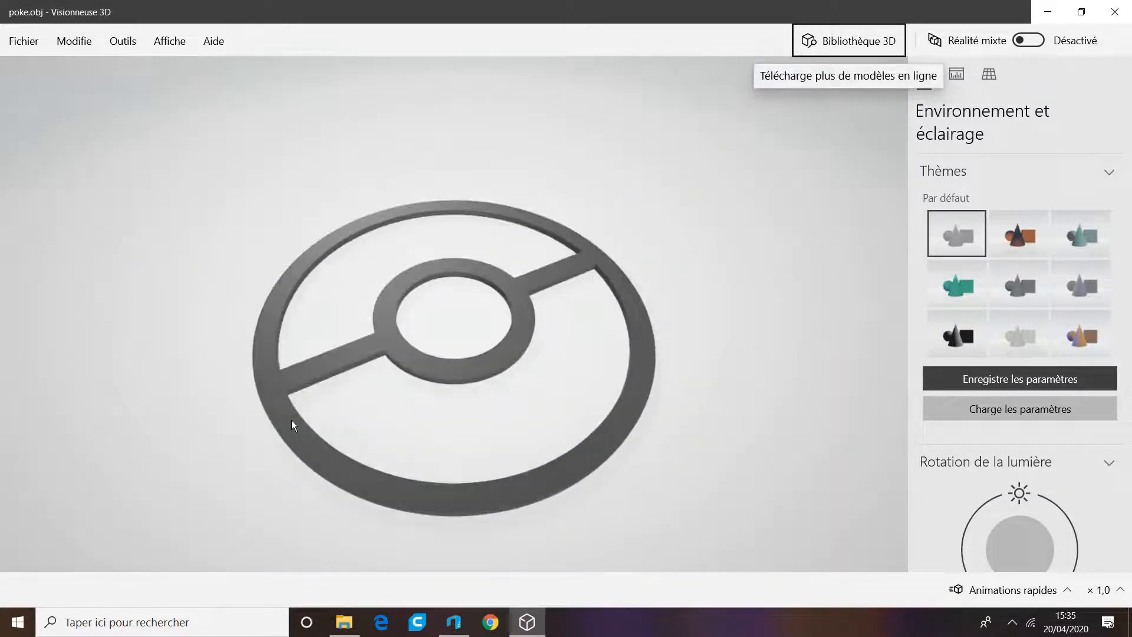
pyautogui.moveTo(471, 289); pyautogui.dragTo(362, 168)
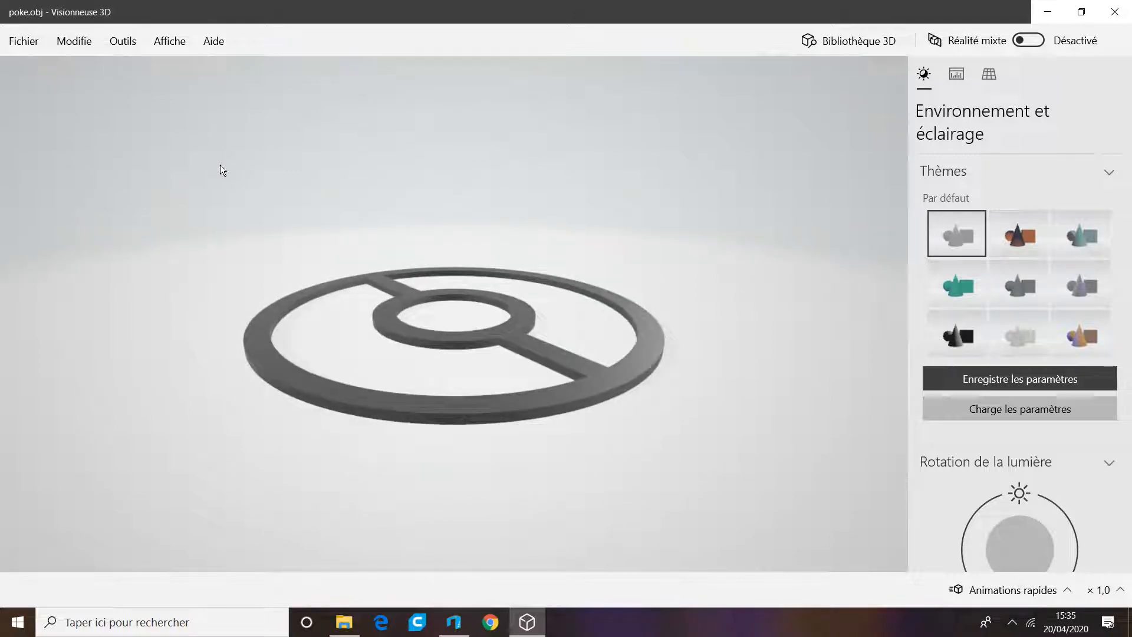
pyautogui.hotkey('alt', 'F4')
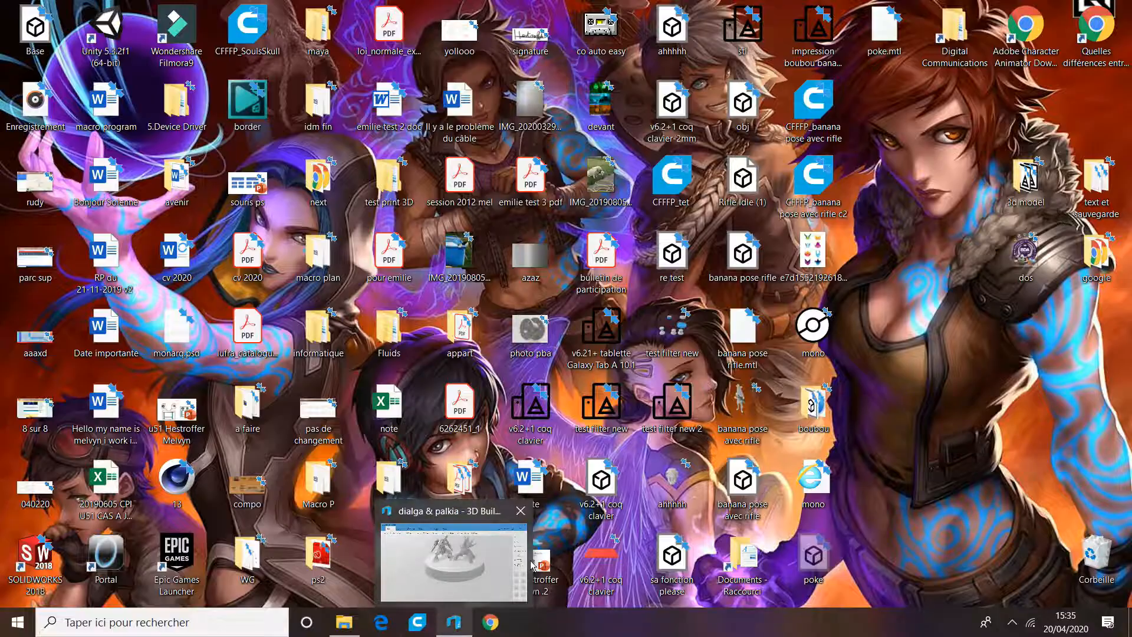
# Bring the poke file from the desktop into the dialga & palkia scene in 3D Builder
pyautogui.click(343, 622)
pyautogui.press('super+d')
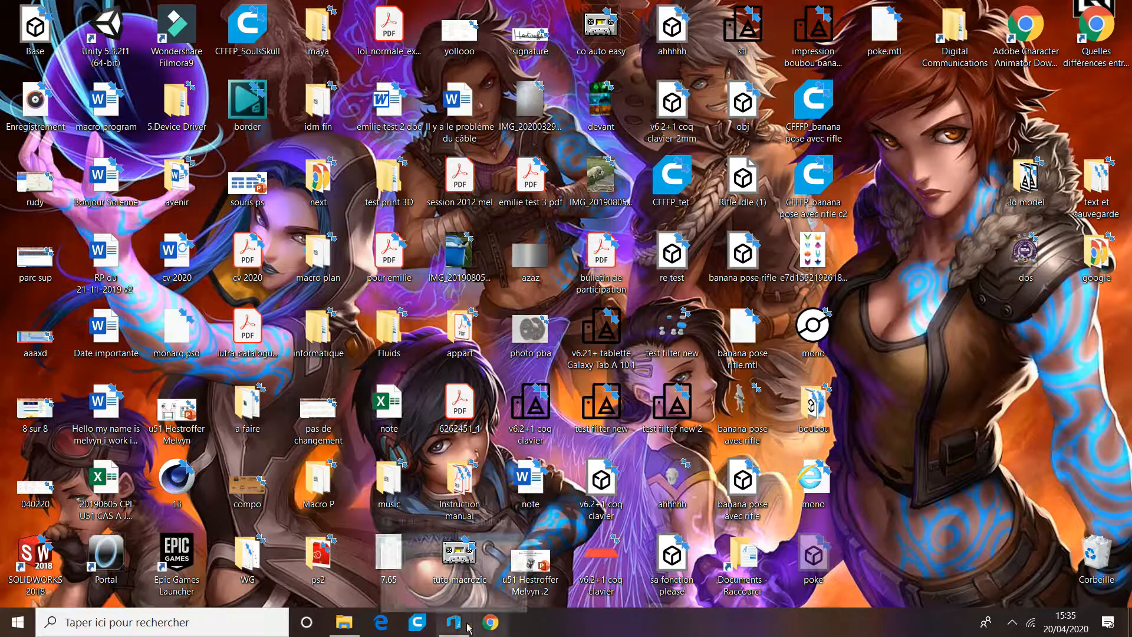
pyautogui.click(460, 629)
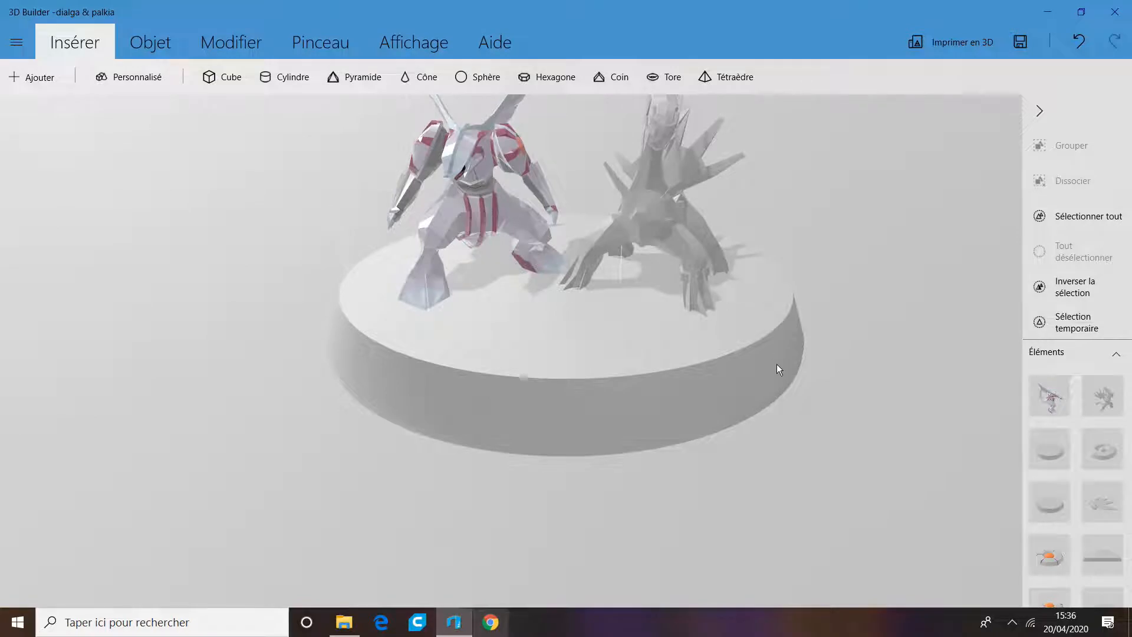
pyautogui.press('super+d')
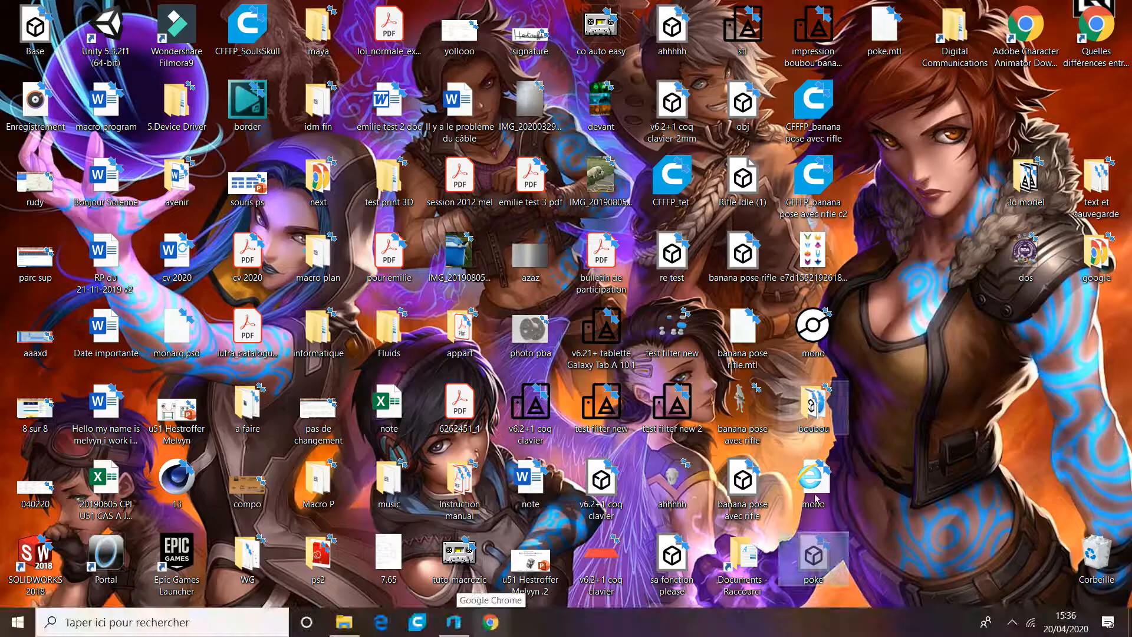
pyautogui.moveTo(814, 558); pyautogui.dragTo(681, 419)
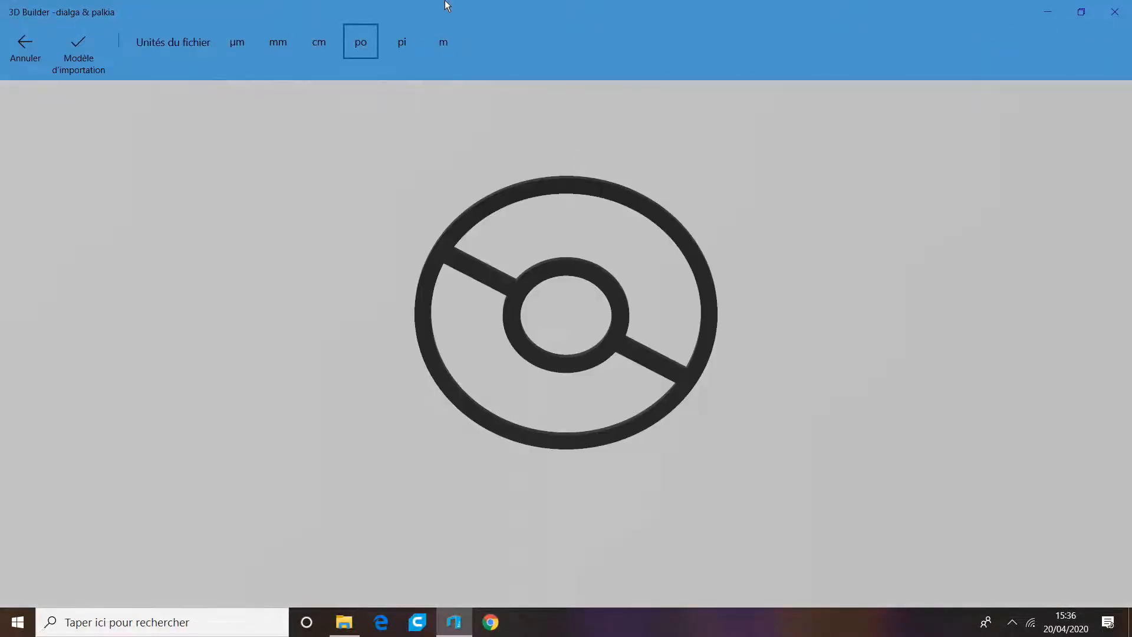
# Import the logo with metres as the file unit and repair the incorrectly defined object
pyautogui.click(395, 42)
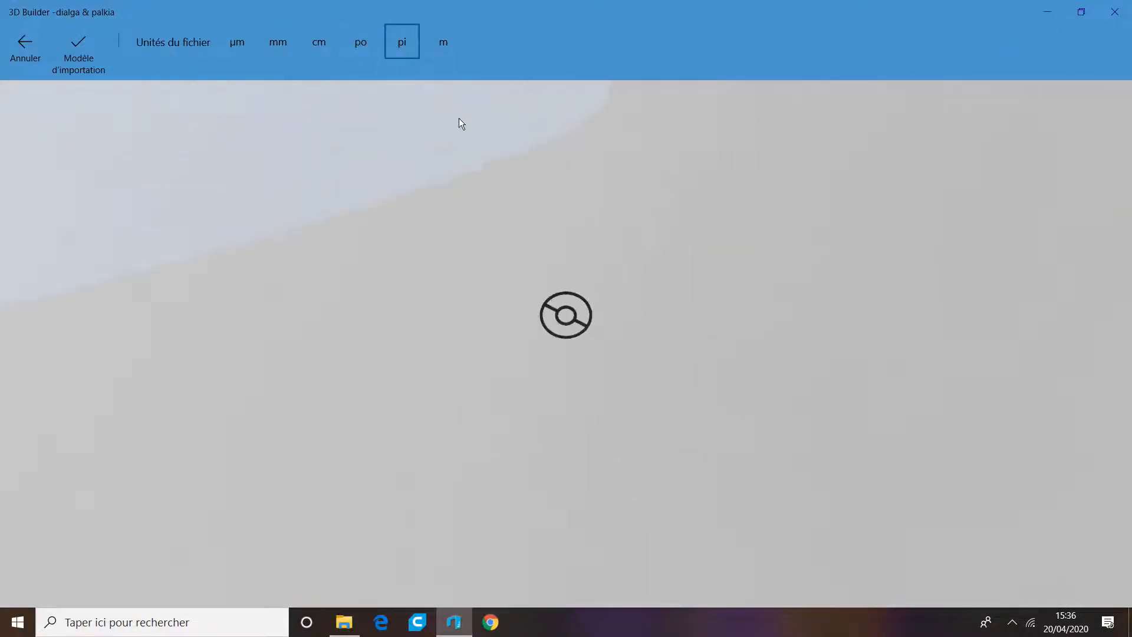
pyautogui.click(446, 42)
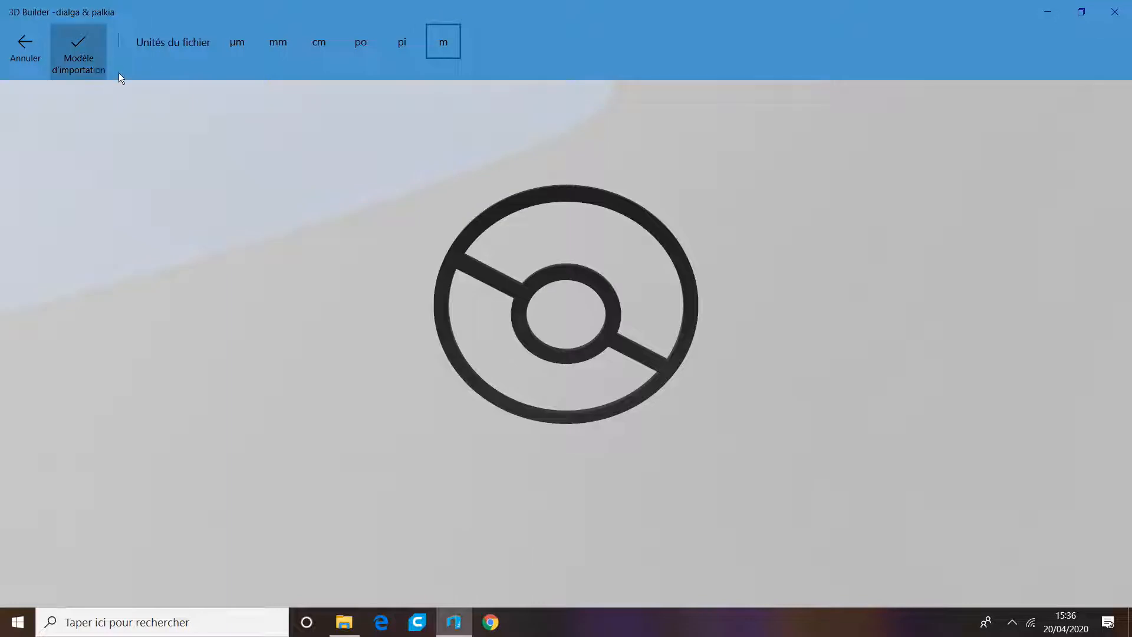
pyautogui.click(97, 64)
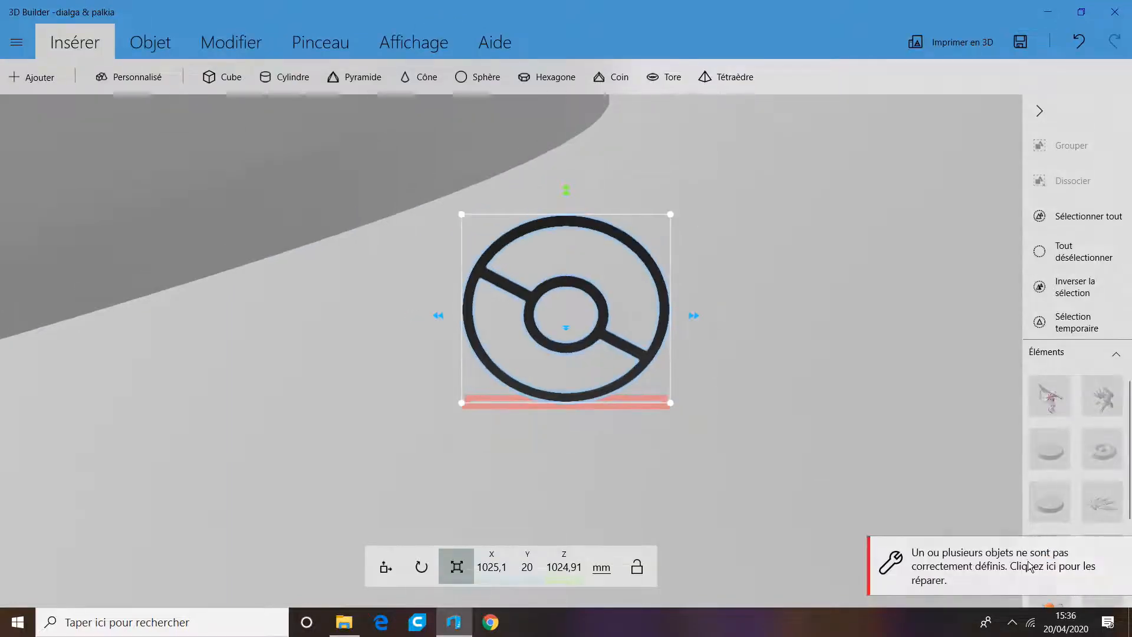
pyautogui.click(1049, 567)
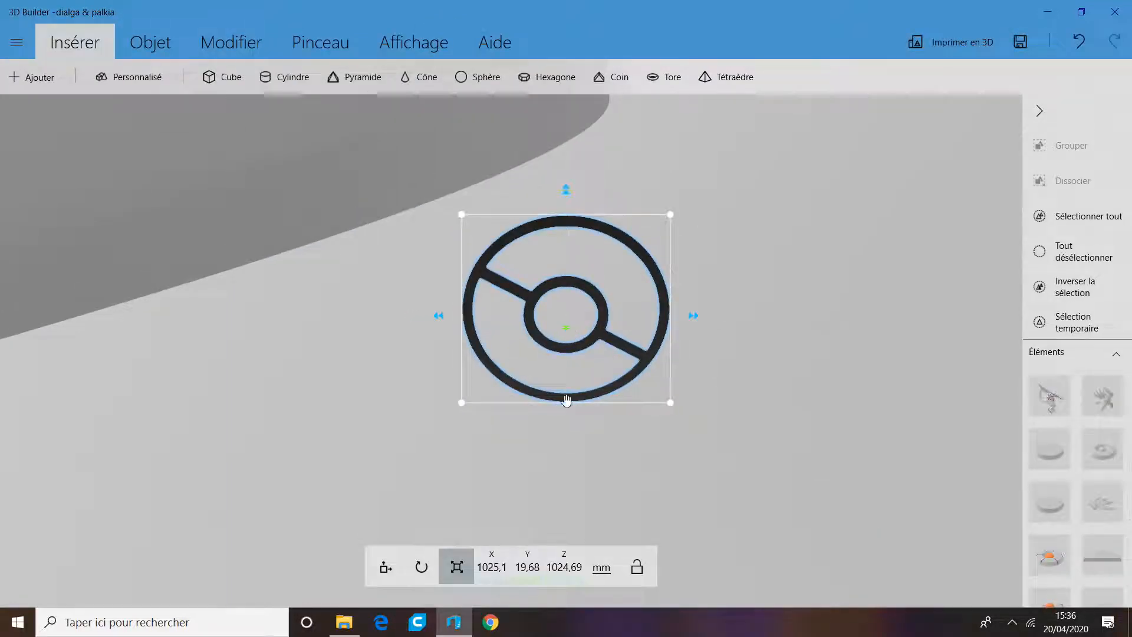
# Lay the logo flat with a 90° roll and enlarge it proportionally to about 22934 mm in X
pyautogui.click(424, 567)
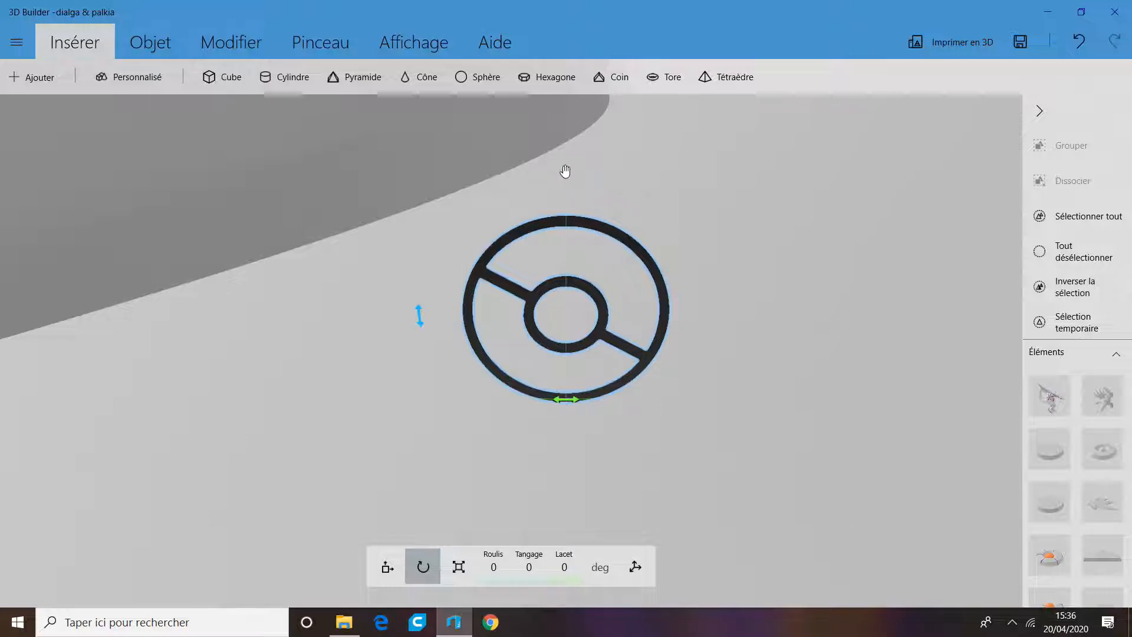
pyautogui.moveTo(568, 176); pyautogui.dragTo(553, 506)
pyautogui.click(494, 567)
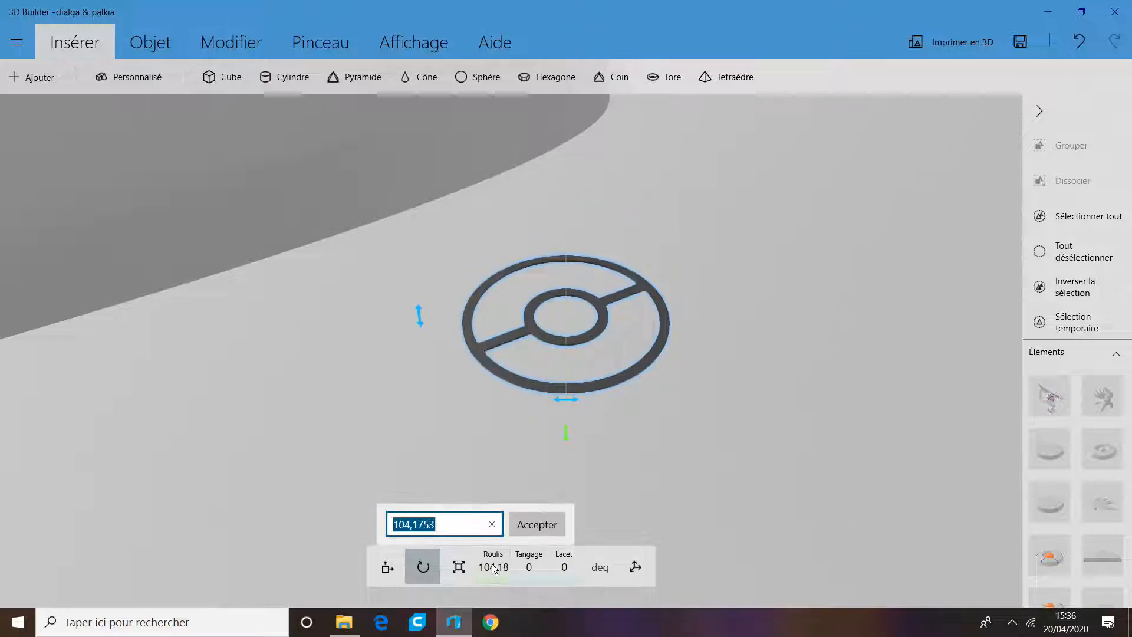
pyautogui.write('90')
pyautogui.press('Return')
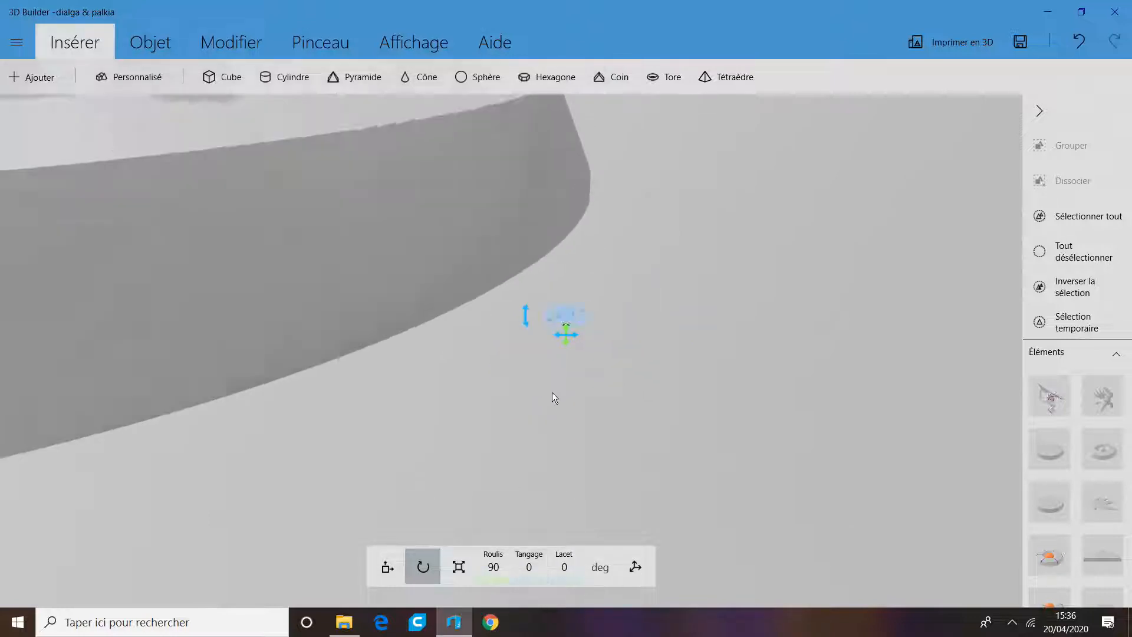
pyautogui.click(457, 567)
pyautogui.moveTo(572, 321); pyautogui.dragTo(724, 405)
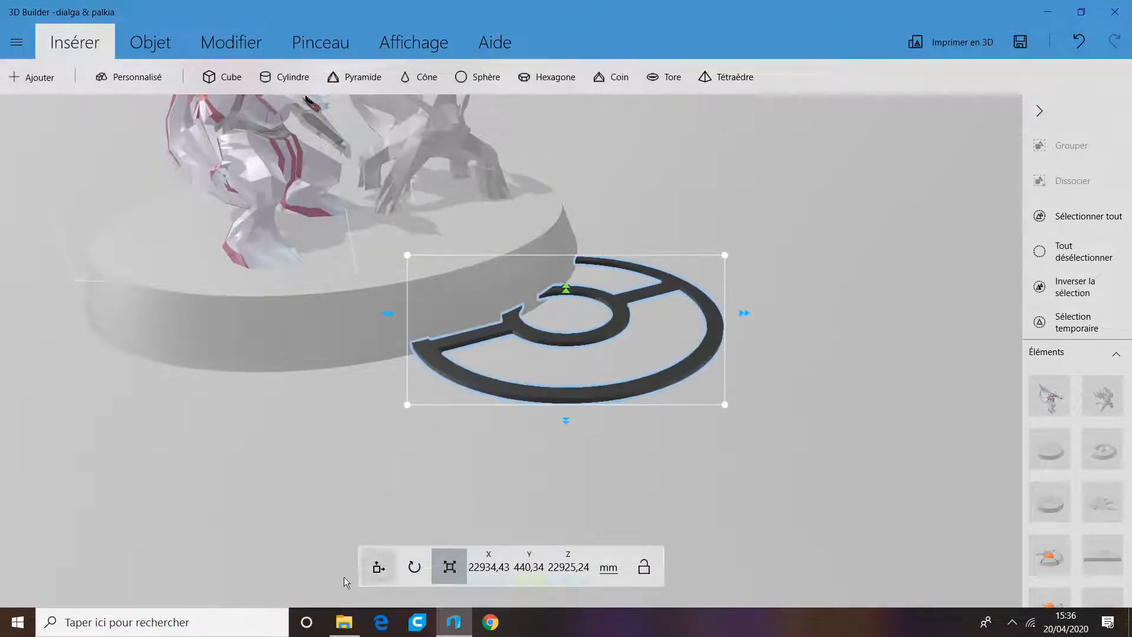
# Centre the logo under the figures' base by setting its X and Y positions to 0
pyautogui.click(383, 570)
pyautogui.click(496, 561)
pyautogui.write('0')
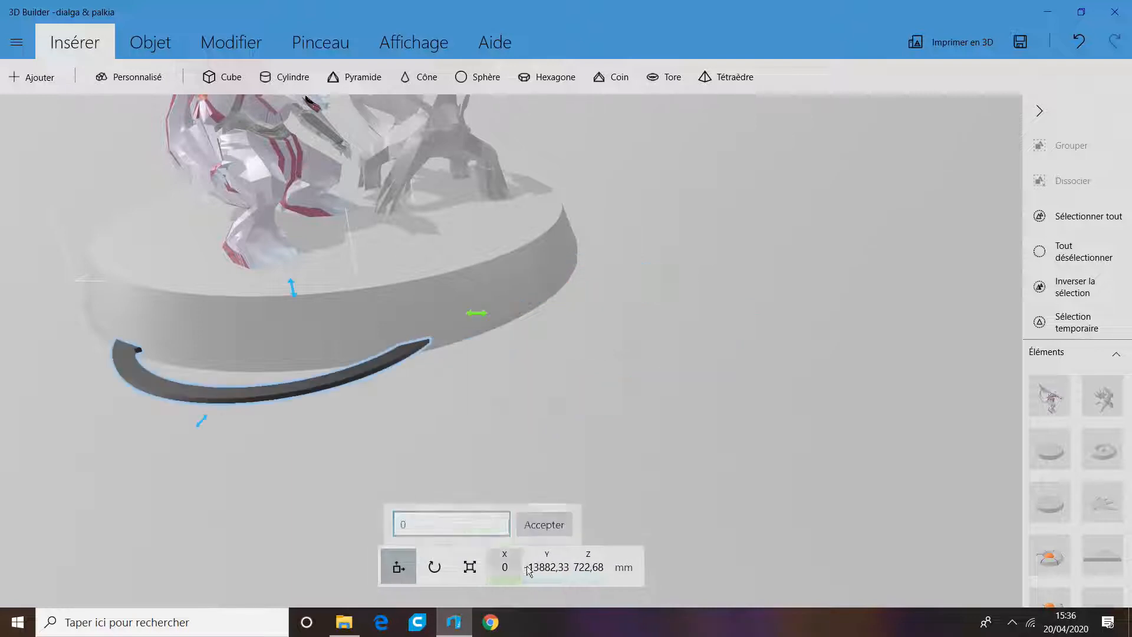
pyautogui.press('Return')
pyautogui.click(551, 563)
pyautogui.write('0')
pyautogui.press('Return')
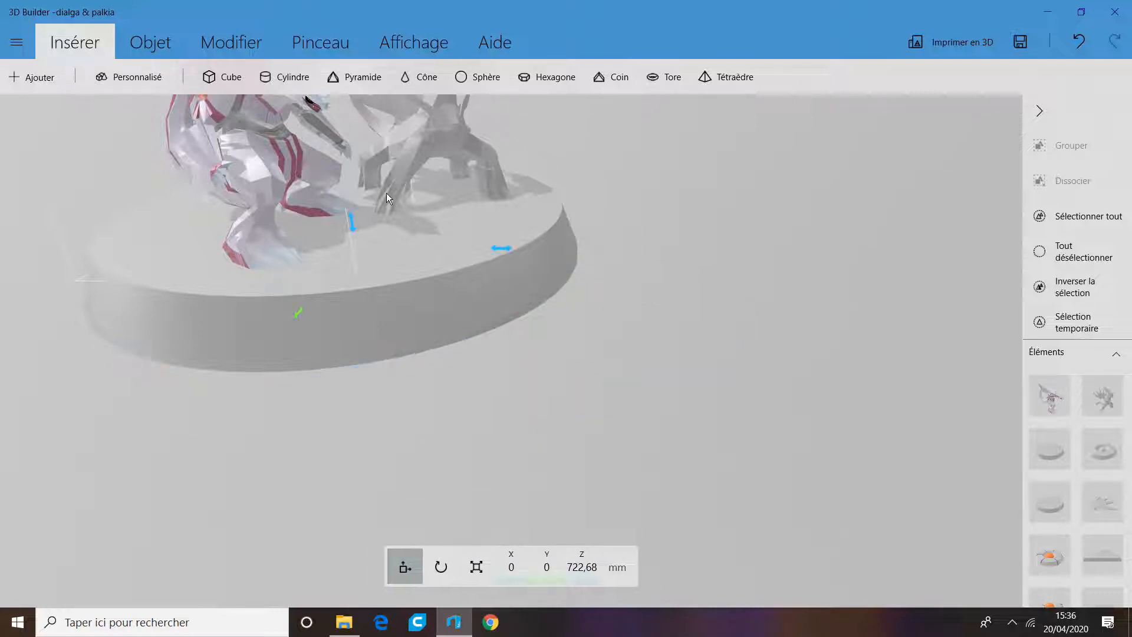
# Raise the logo to the top of the base and enlarge it proportionally to about 38433 mm in X
pyautogui.moveTo(356, 223); pyautogui.dragTo(352, 177)
pyautogui.click(474, 567)
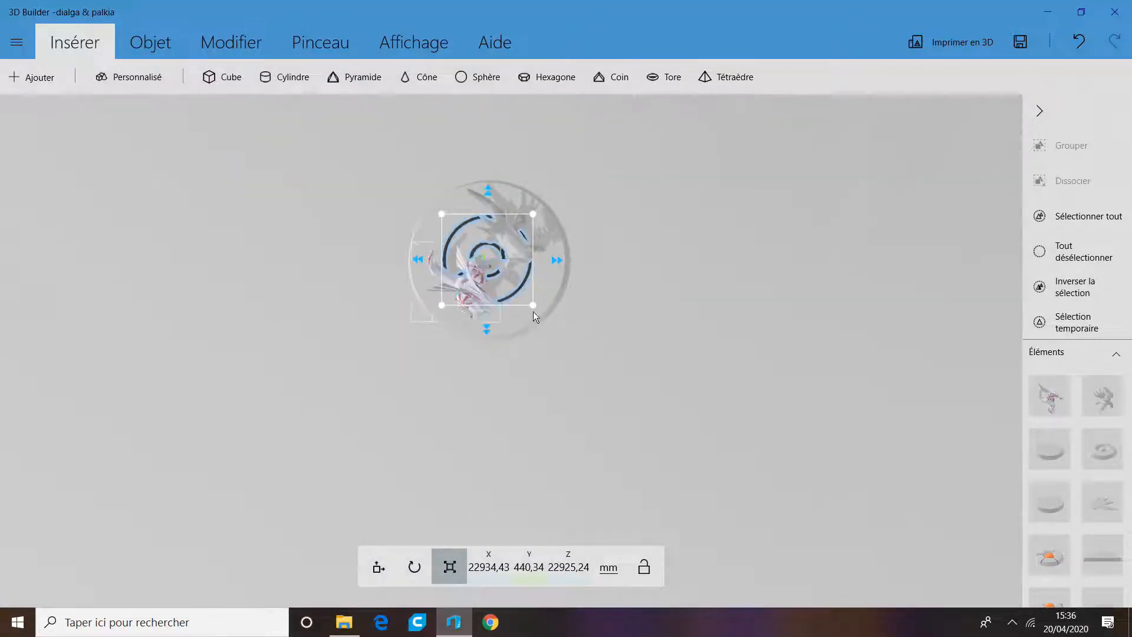
pyautogui.moveTo(533, 304); pyautogui.dragTo(561, 334)
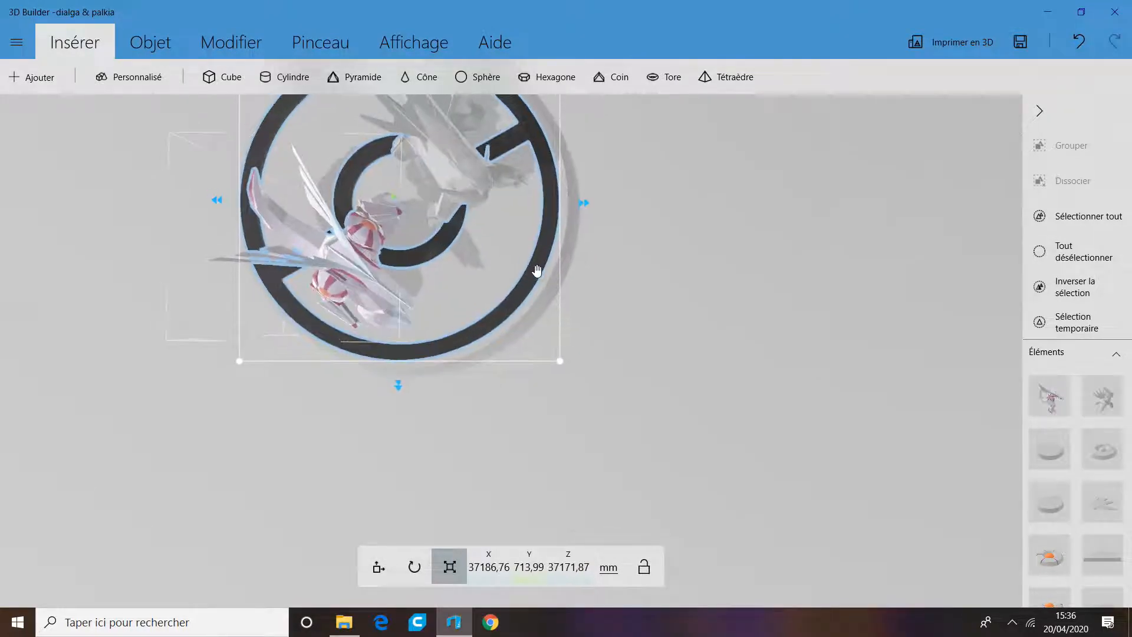
pyautogui.moveTo(584, 403); pyautogui.dragTo(360, 268)
# Fine-tune the logo's Z position to about 5075 mm and thicken it to about 1477 mm in Y
pyautogui.click(380, 566)
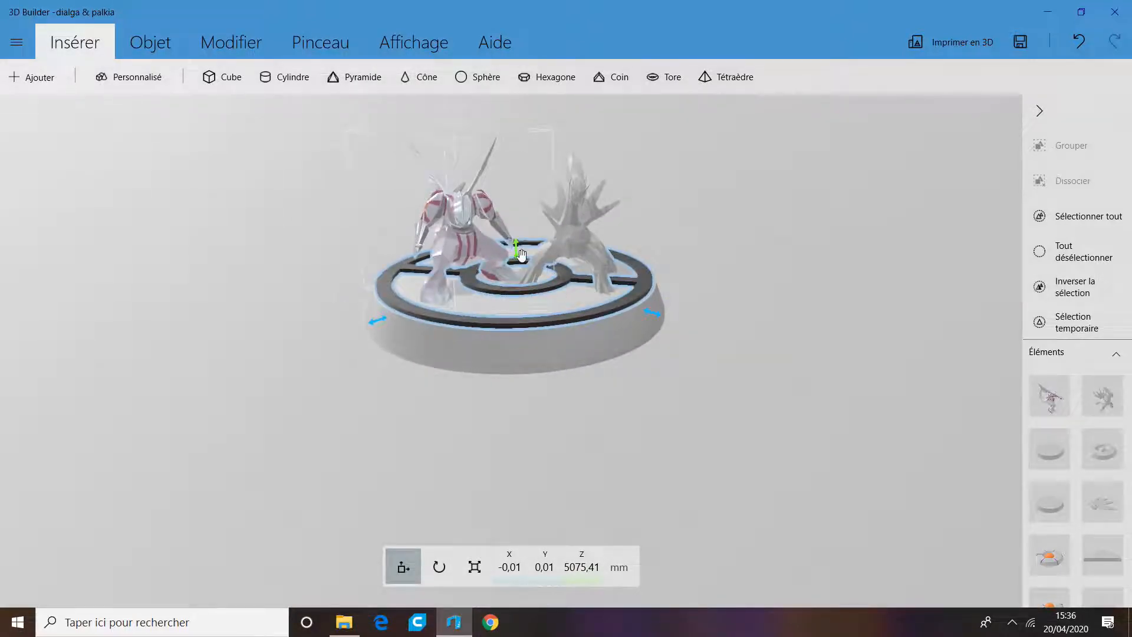
pyautogui.moveTo(517, 252); pyautogui.dragTo(519, 253)
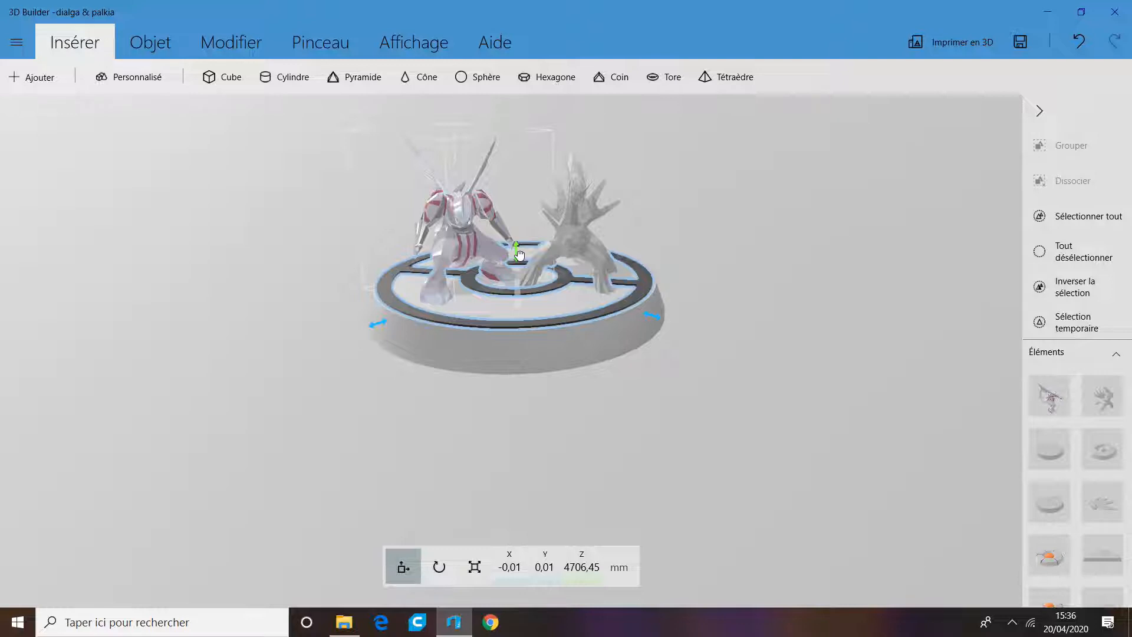
pyautogui.moveTo(519, 253); pyautogui.dragTo(523, 252)
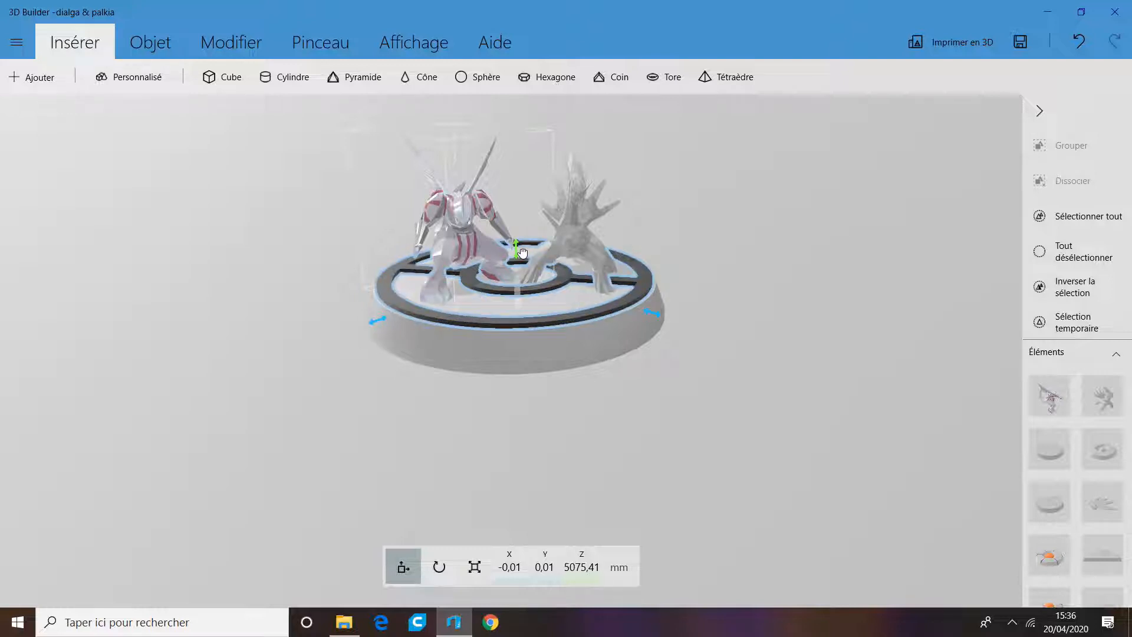
pyautogui.click(474, 553)
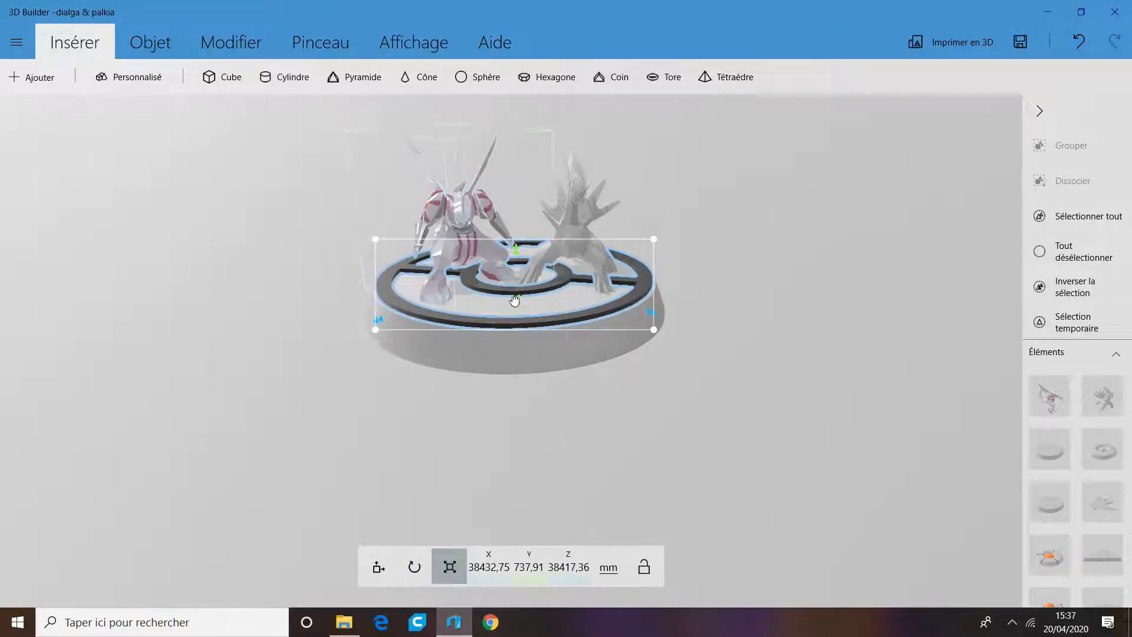
pyautogui.moveTo(514, 301); pyautogui.dragTo(515, 306)
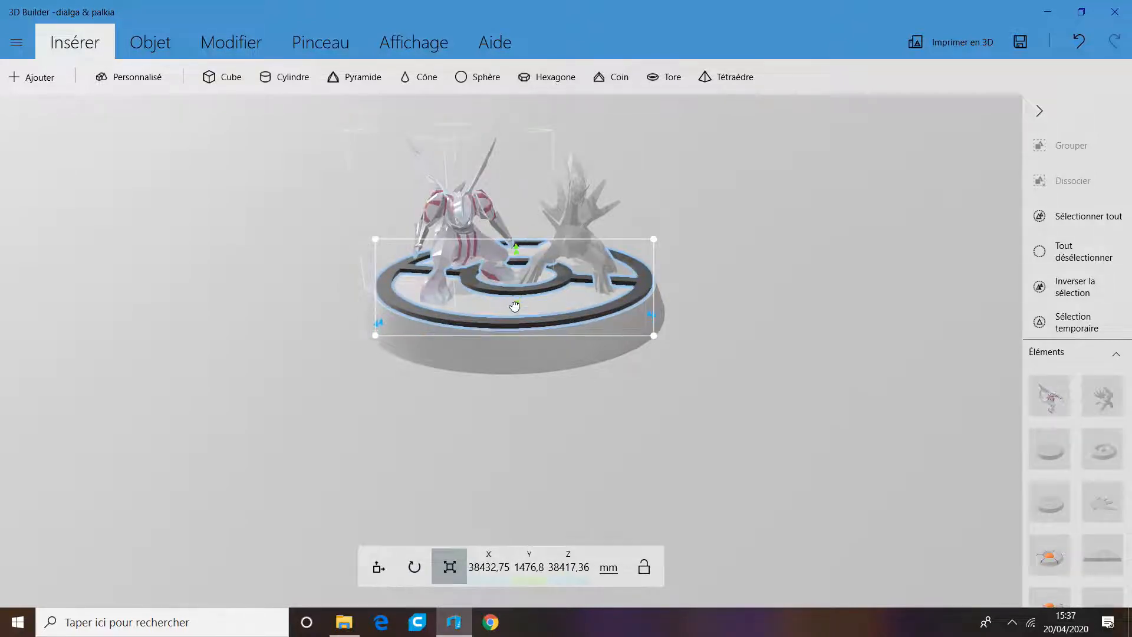
# Subtract the logo from the model to cut the Poké Ball pattern into the base's upper face
pyautogui.click(162, 54)
pyautogui.click(233, 43)
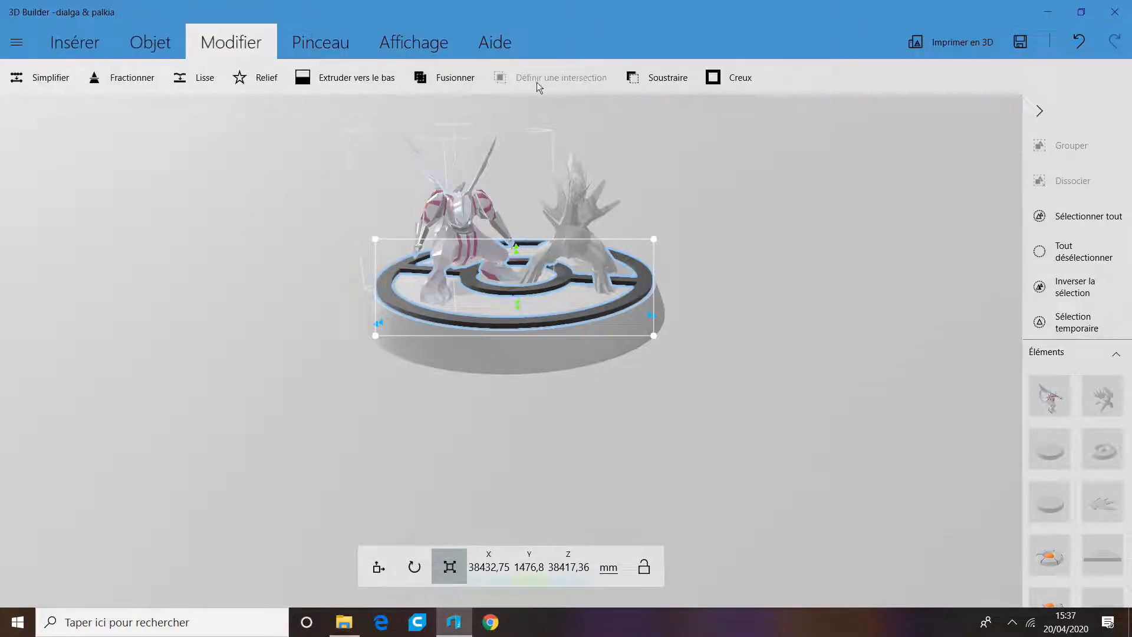
pyautogui.click(669, 77)
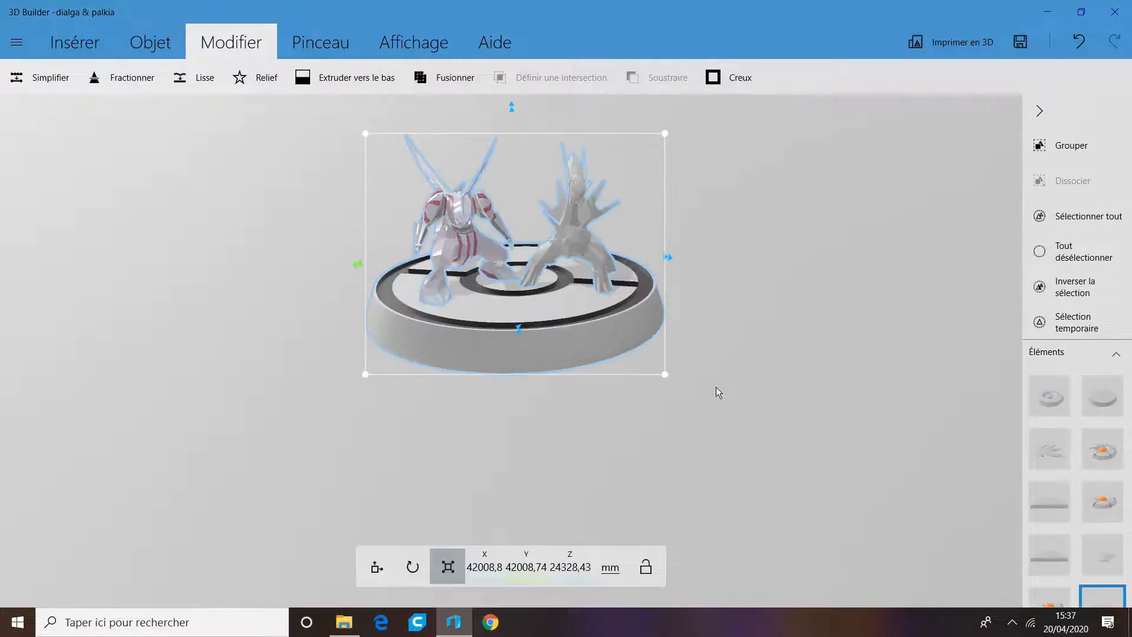
pyautogui.moveTo(716, 387); pyautogui.dragTo(581, 413)
pyautogui.scroll(4, 581, 412)
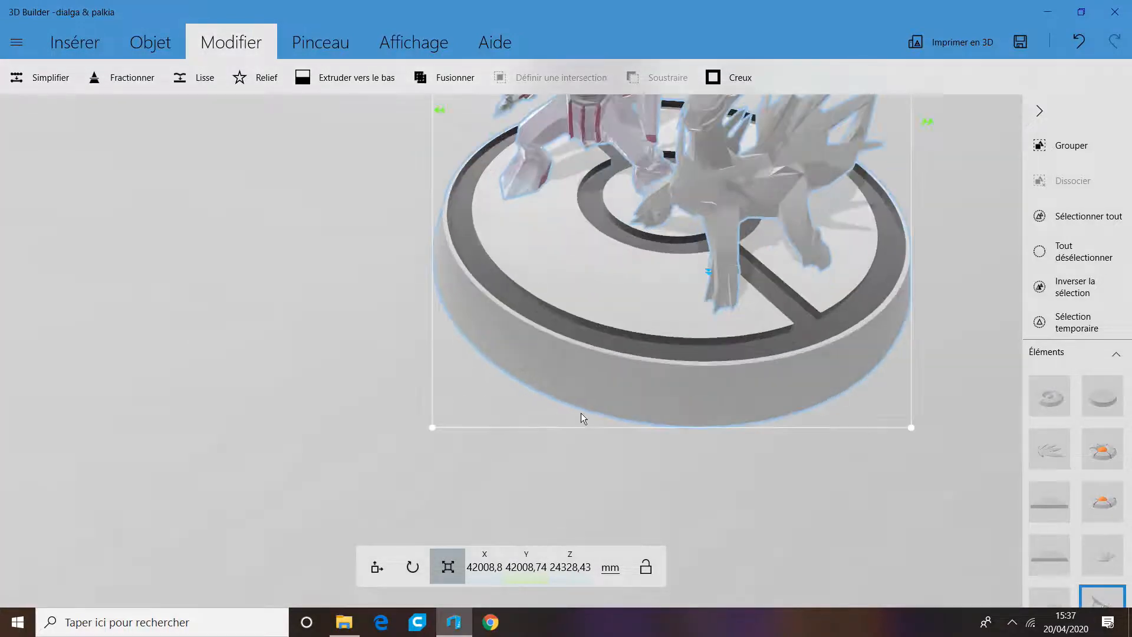
pyautogui.moveTo(573, 462); pyautogui.dragTo(553, 397)
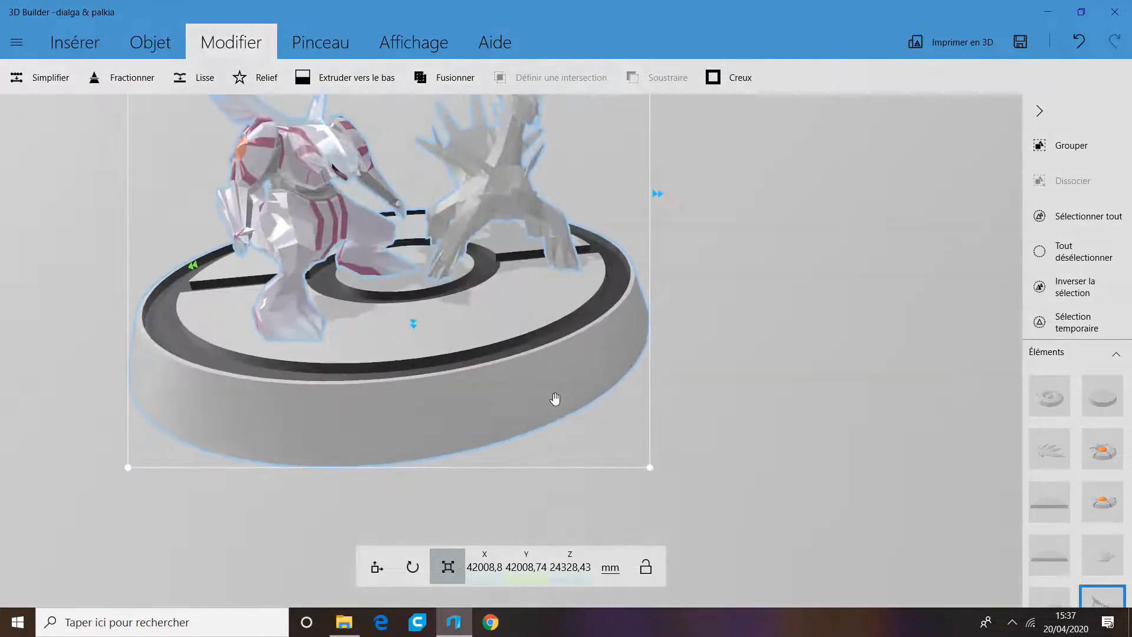
pyautogui.moveTo(675, 303); pyautogui.dragTo(595, 253)
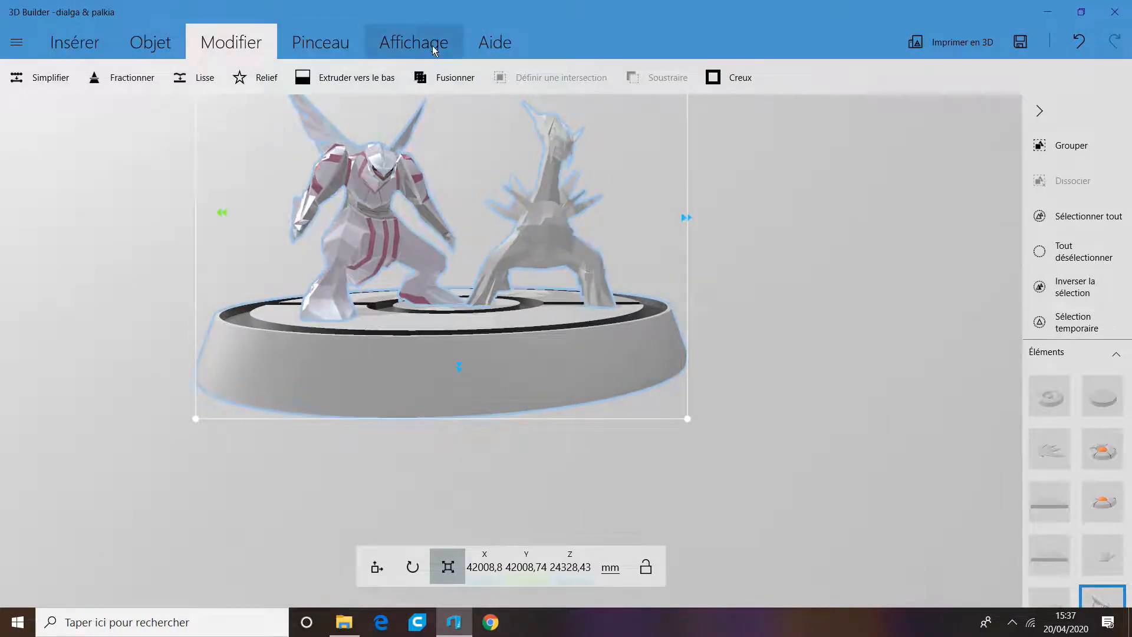
# Start an emboss on the base's side with the text "dialga" and shift it slightly lower
pyautogui.click(248, 78)
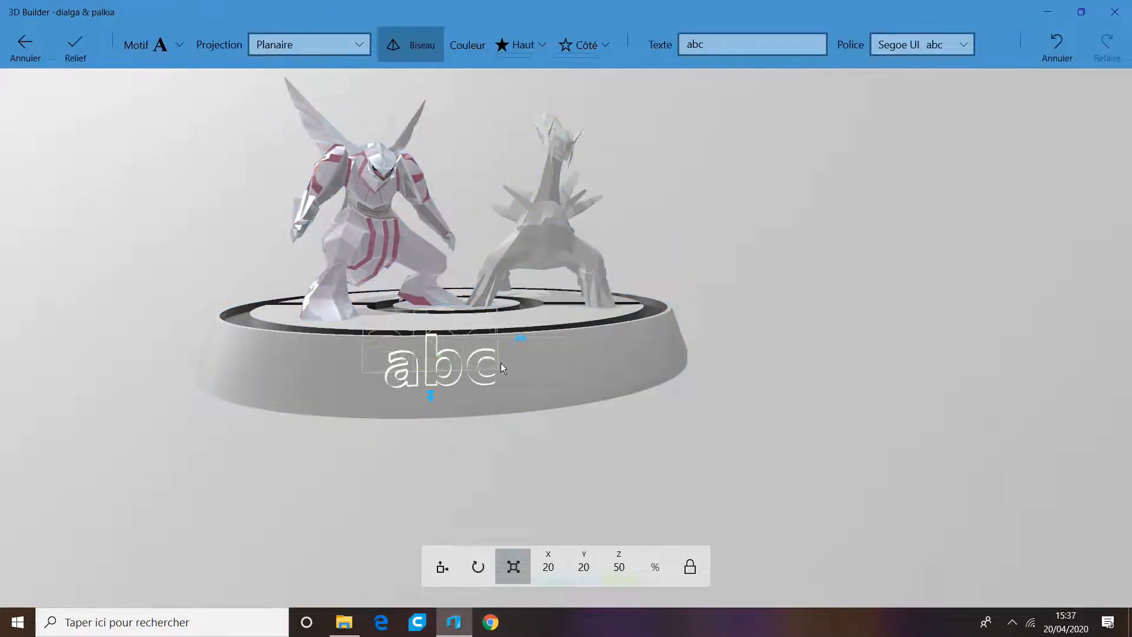
pyautogui.click(723, 51)
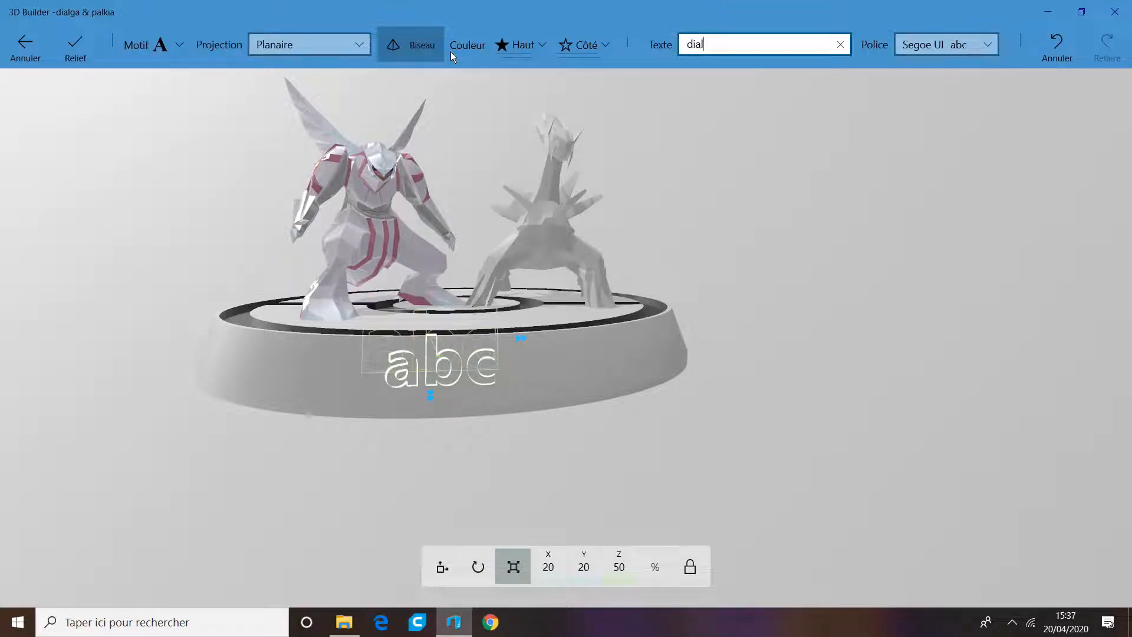
pyautogui.write('dialga')
pyautogui.press('Return')
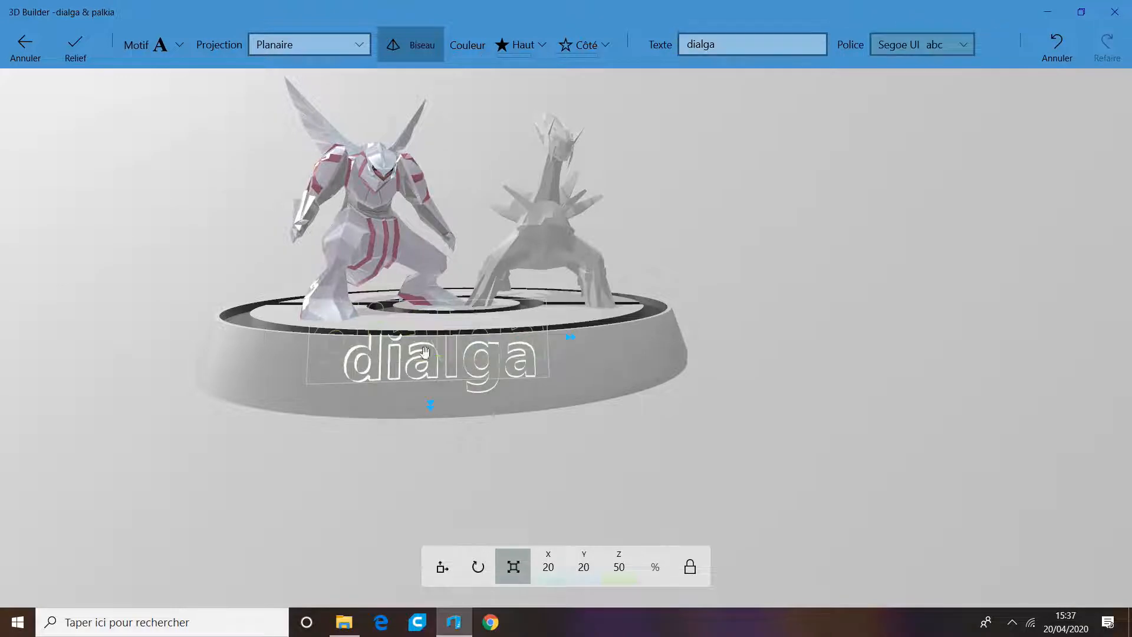
pyautogui.moveTo(431, 379); pyautogui.dragTo(431, 391)
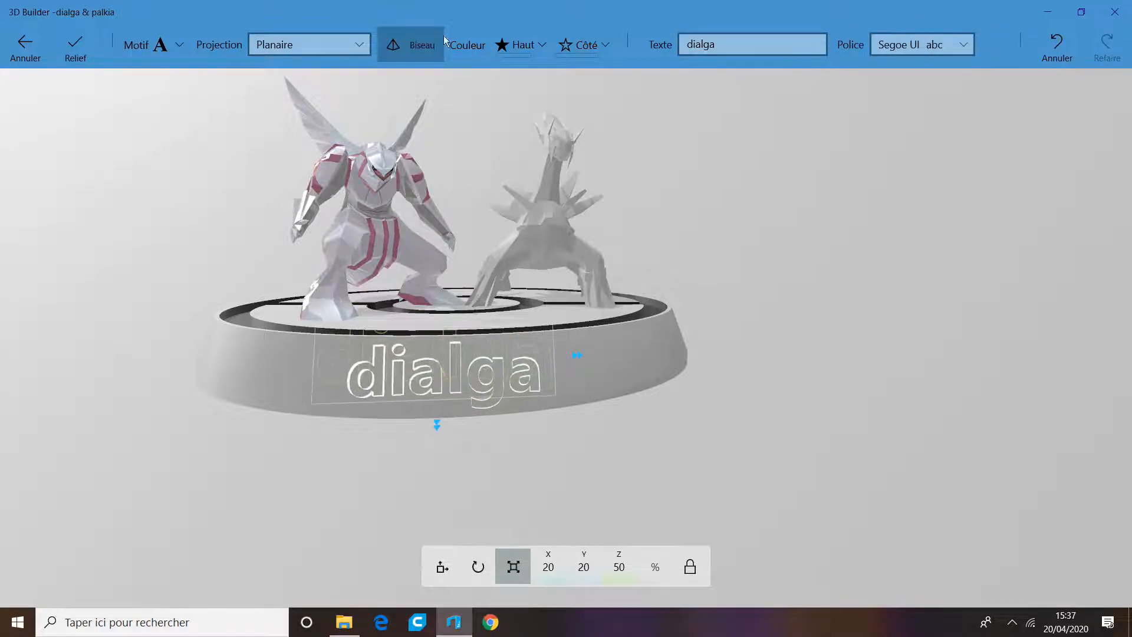
# Switch the text's projection to cylindrical and shrink it to about 5.51% in X and Y
pyautogui.click(298, 47)
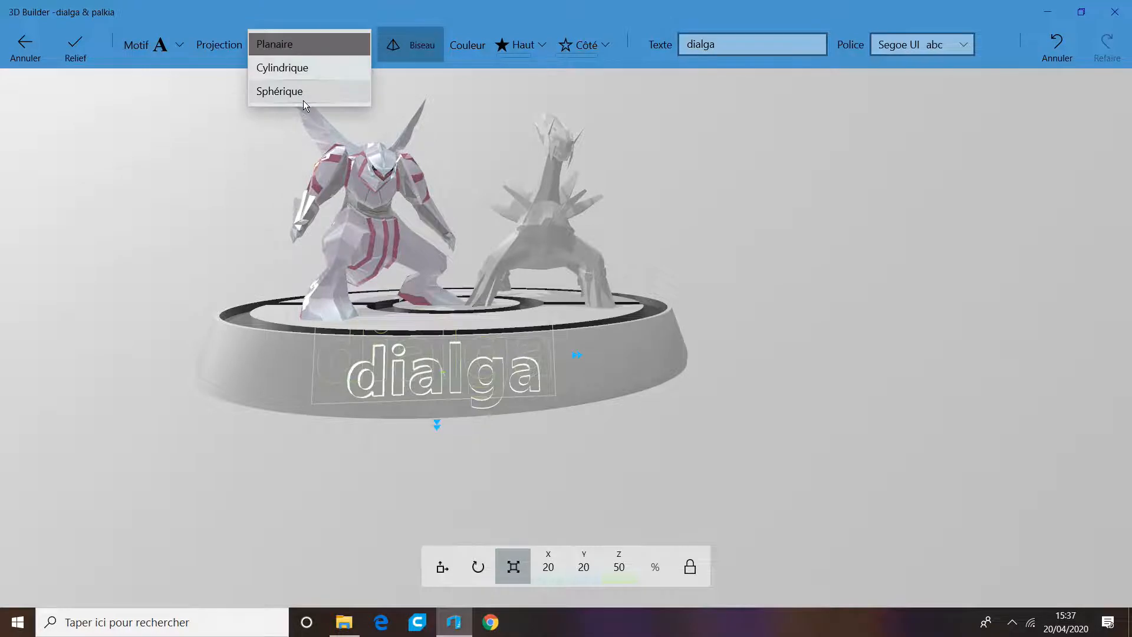
pyautogui.click(294, 67)
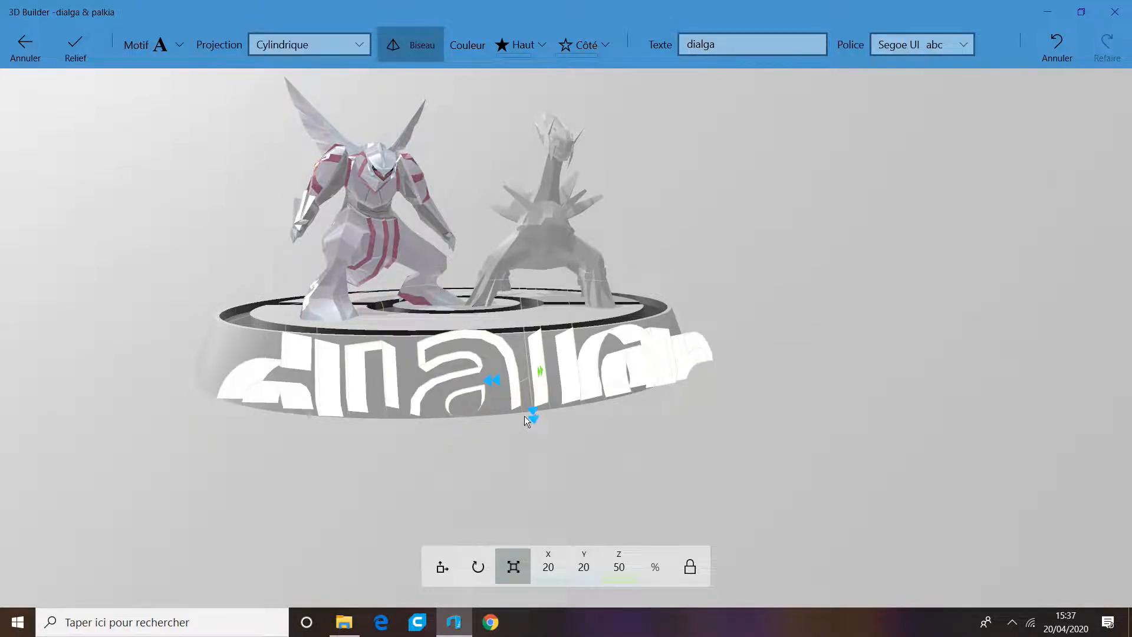
pyautogui.moveTo(532, 414); pyautogui.dragTo(490, 380)
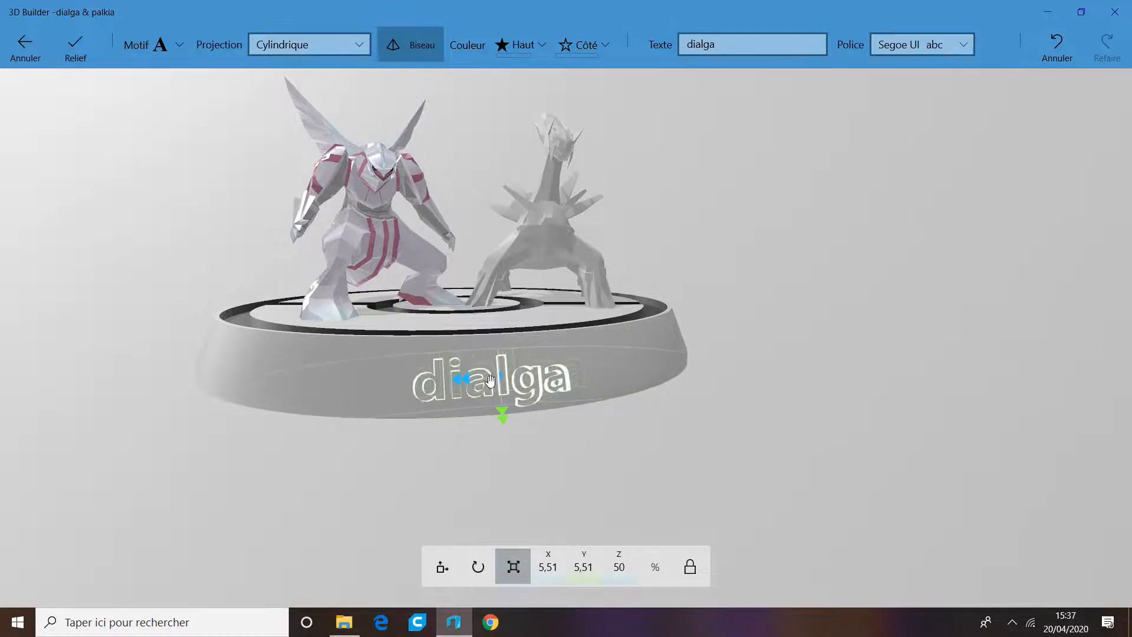
# Change the emboss text's font to Pokemon Solid
pyautogui.click(966, 37)
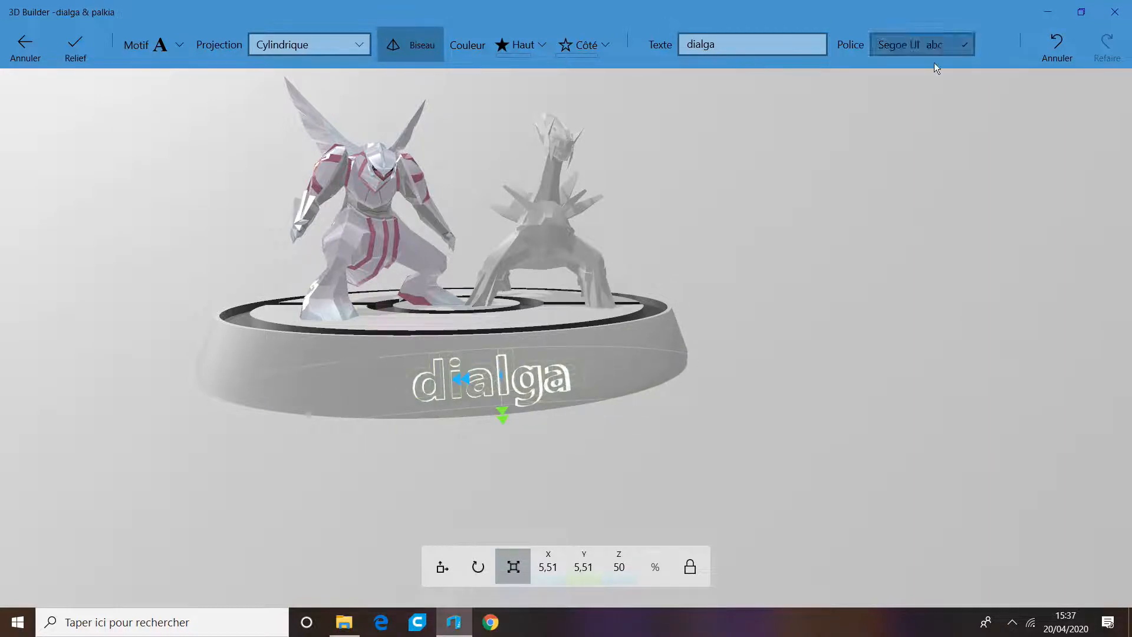
pyautogui.scroll(-3, 932, 128)
pyautogui.scroll(-2, 932, 127)
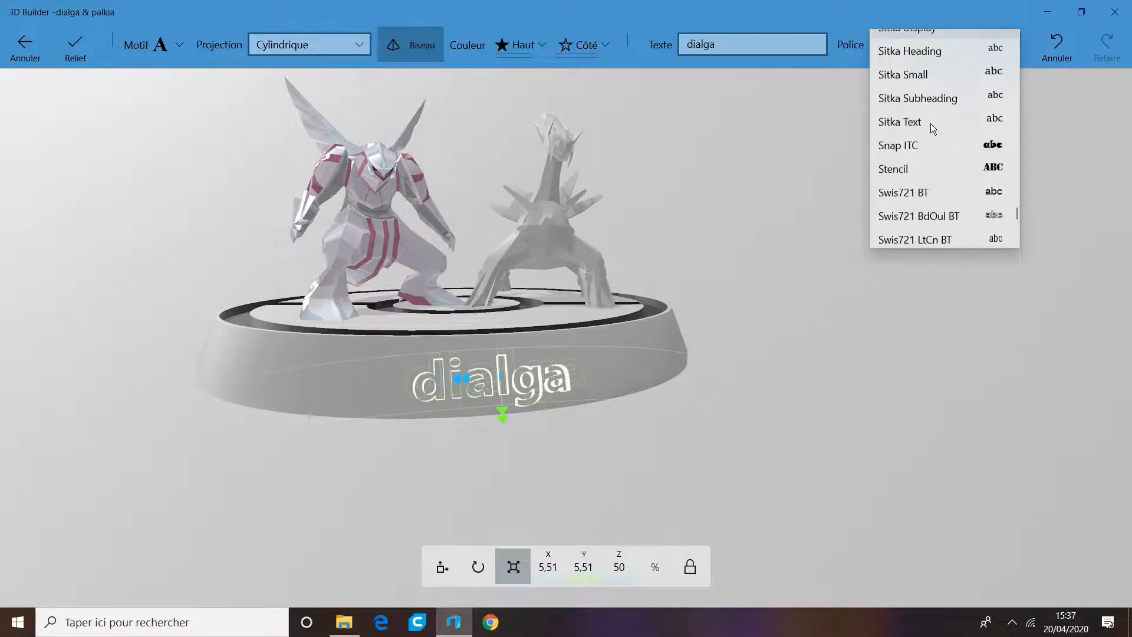
pyautogui.scroll(-2, 931, 127)
pyautogui.scroll(-2, 931, 127)
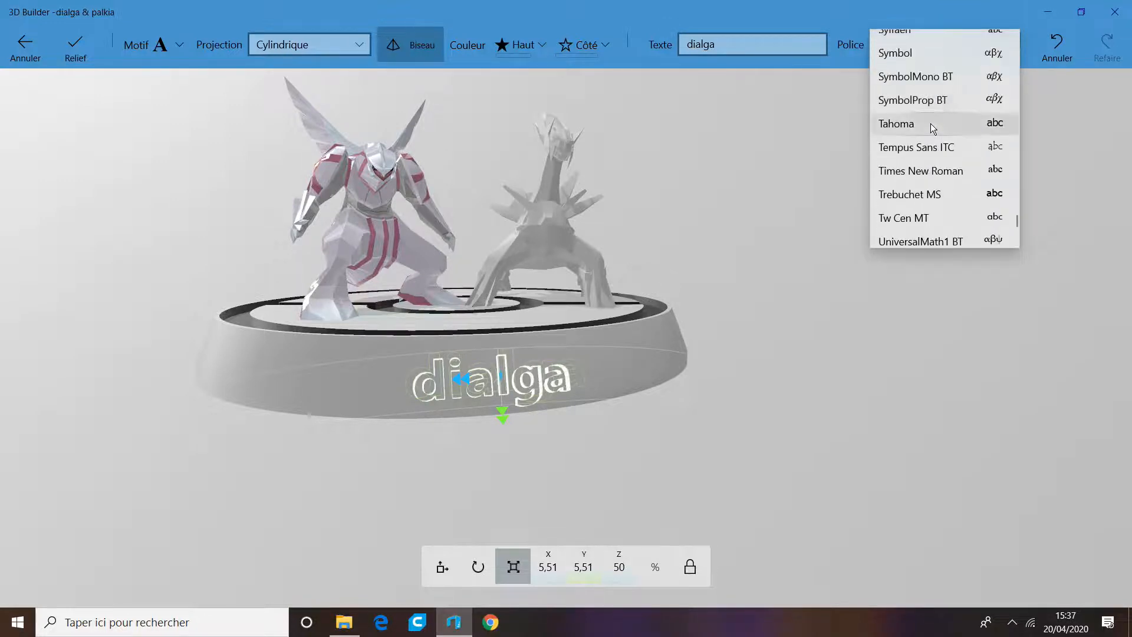
pyautogui.scroll(7, 931, 124)
pyautogui.scroll(10, 932, 121)
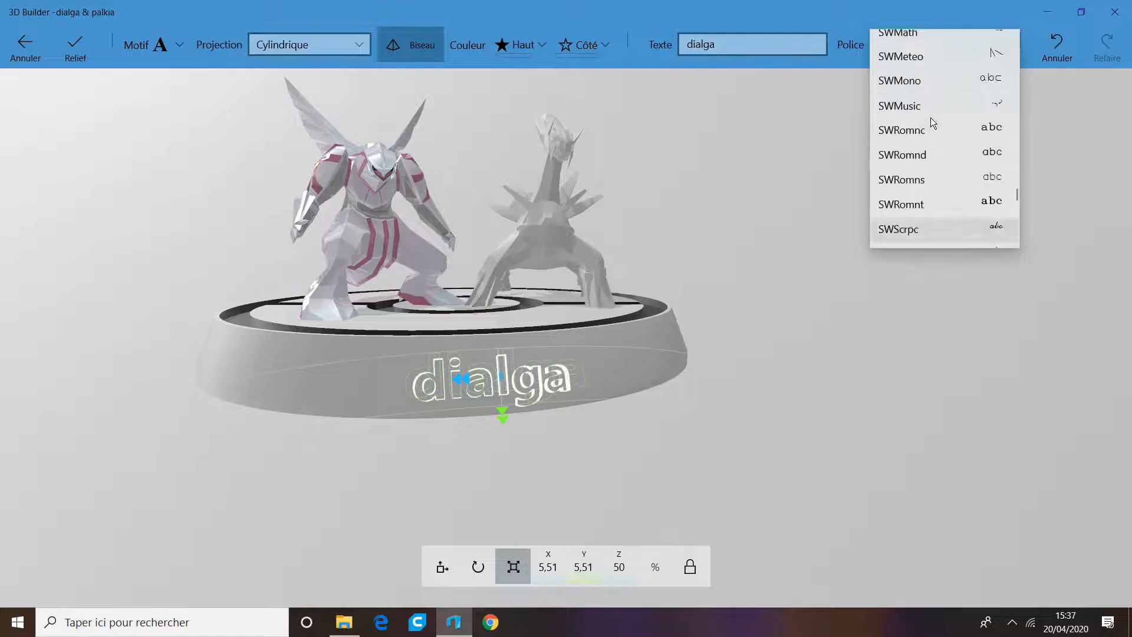
pyautogui.scroll(5, 931, 118)
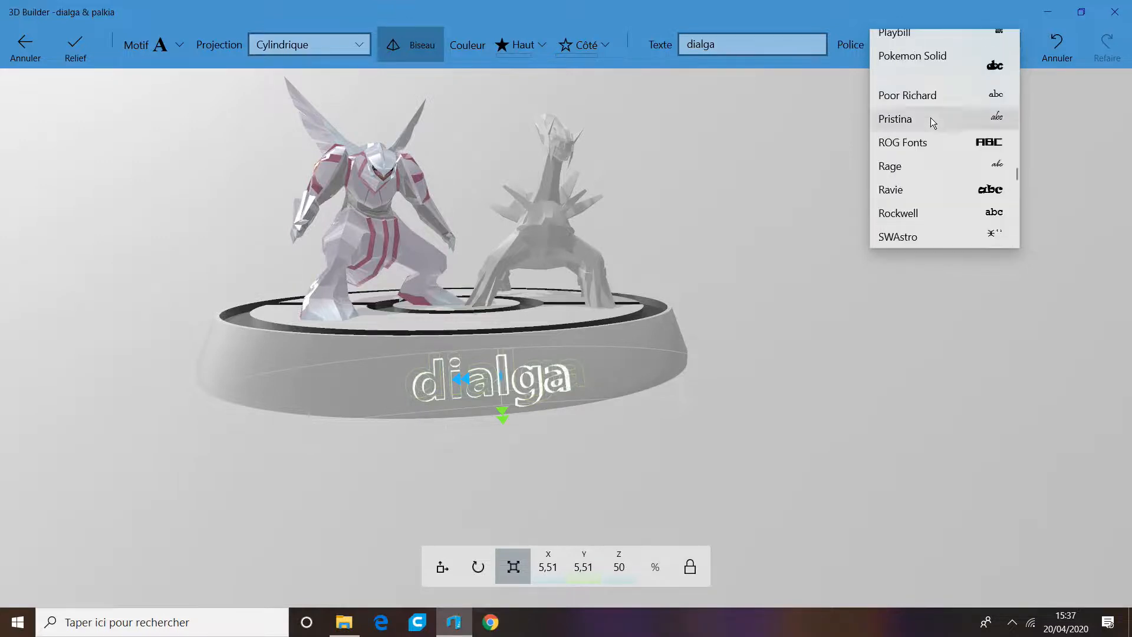
pyautogui.scroll(-1, 931, 118)
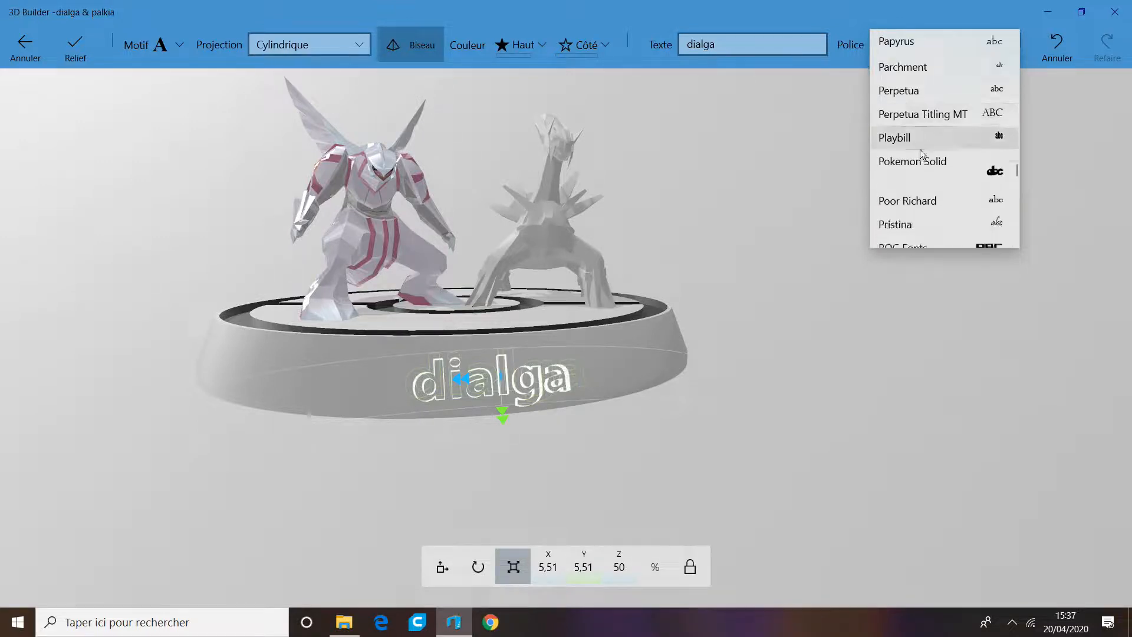
pyautogui.click(920, 173)
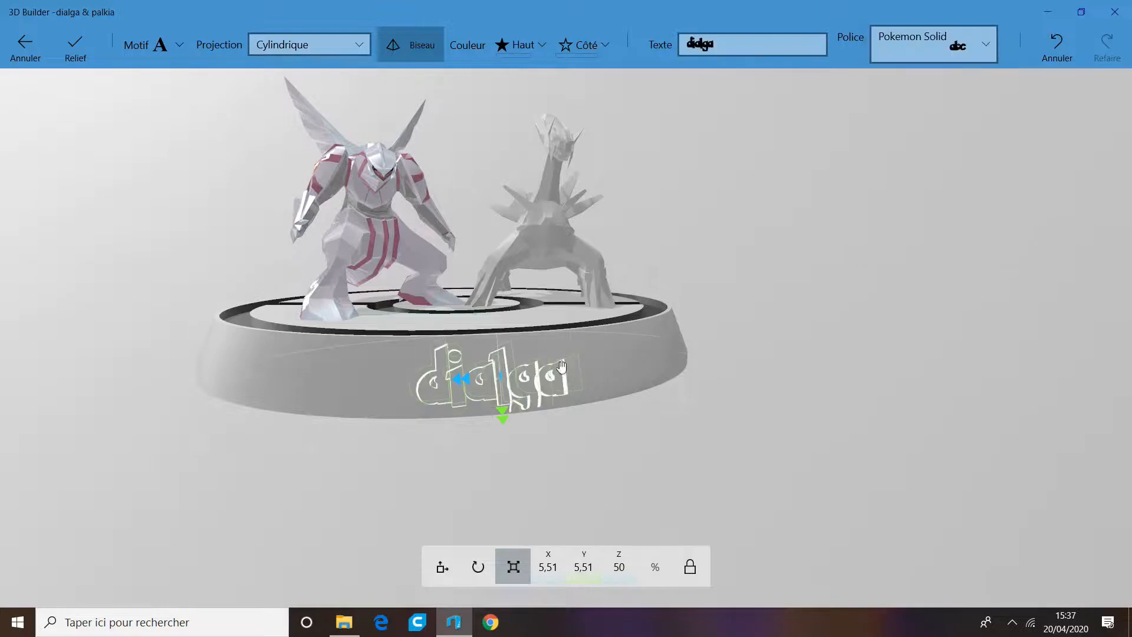
# Apply the "dialga" text emboss to the front of the base's side and inspect the model
pyautogui.moveTo(571, 448); pyautogui.dragTo(523, 434)
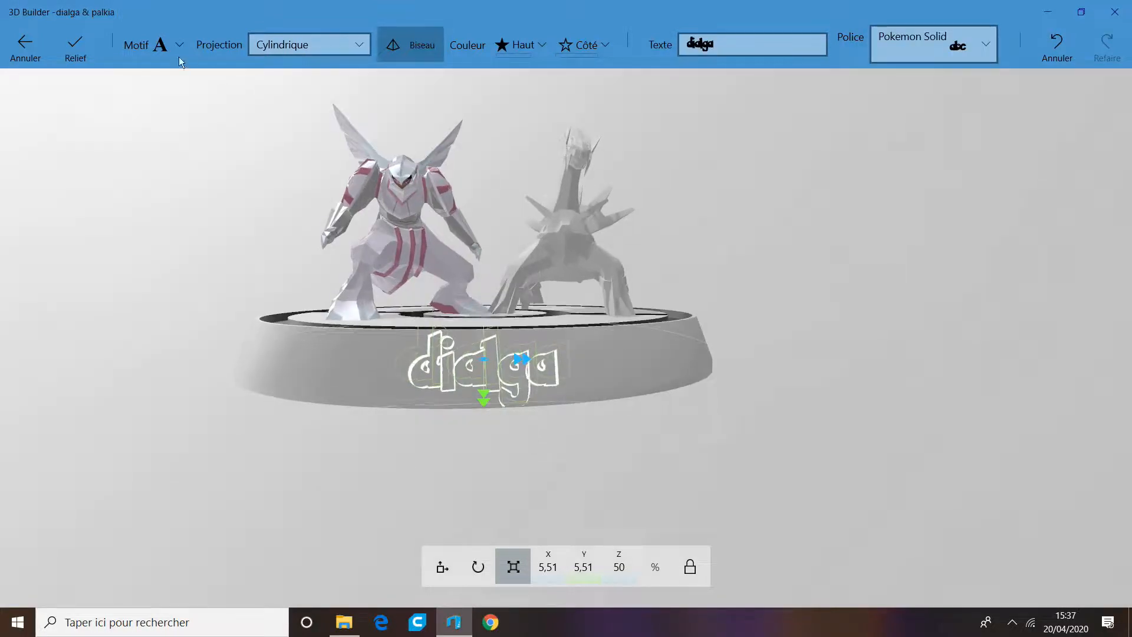
pyautogui.click(74, 47)
pyautogui.moveTo(539, 474); pyautogui.dragTo(503, 521)
pyautogui.moveTo(551, 420); pyautogui.dragTo(656, 422)
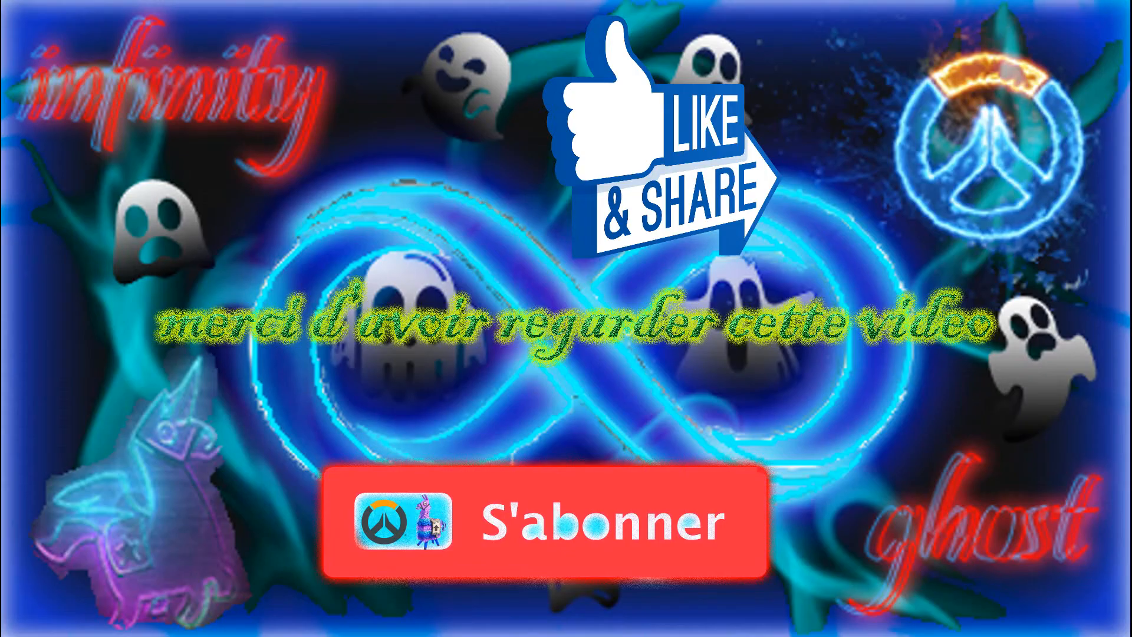